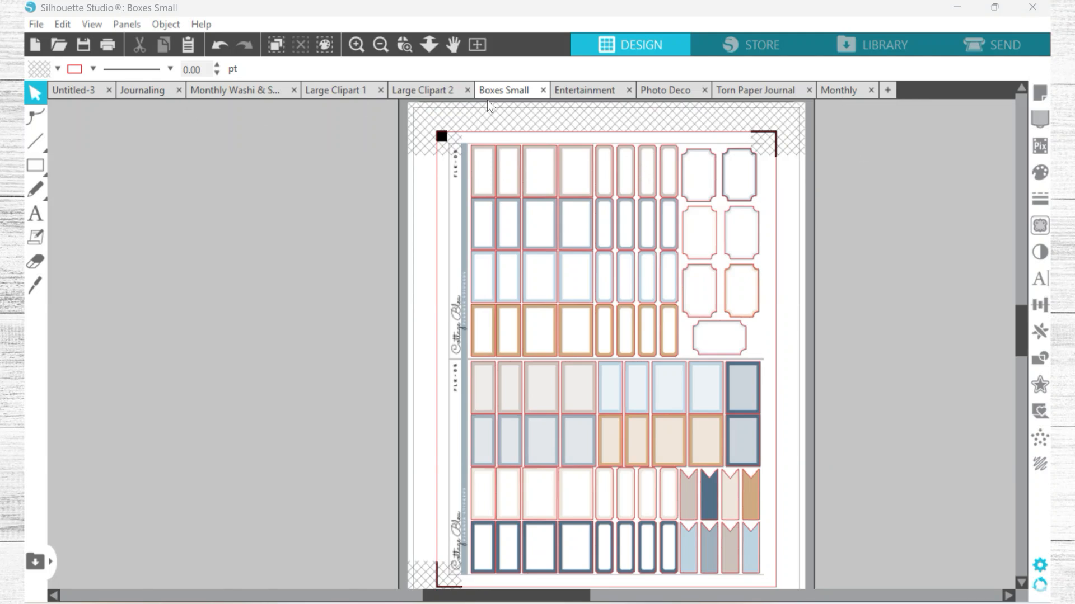
# Step: Bring up the Monthly sticker sheet, create a new blank document, and show its registration mark settings
pyautogui.click(834, 96)
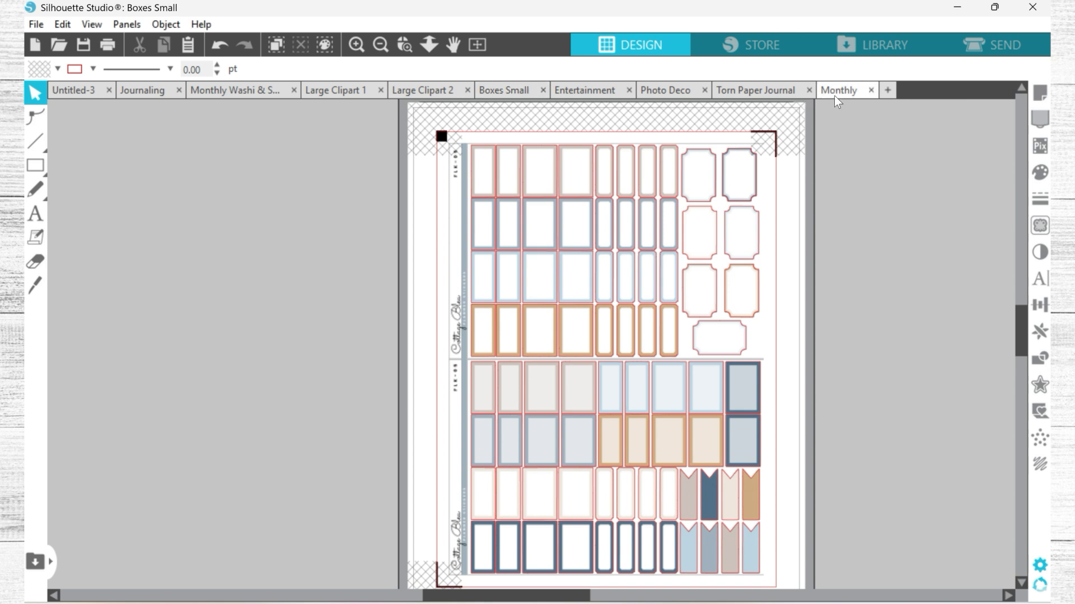
pyautogui.scroll(3, 591, 317)
pyautogui.scroll(3, 591, 317)
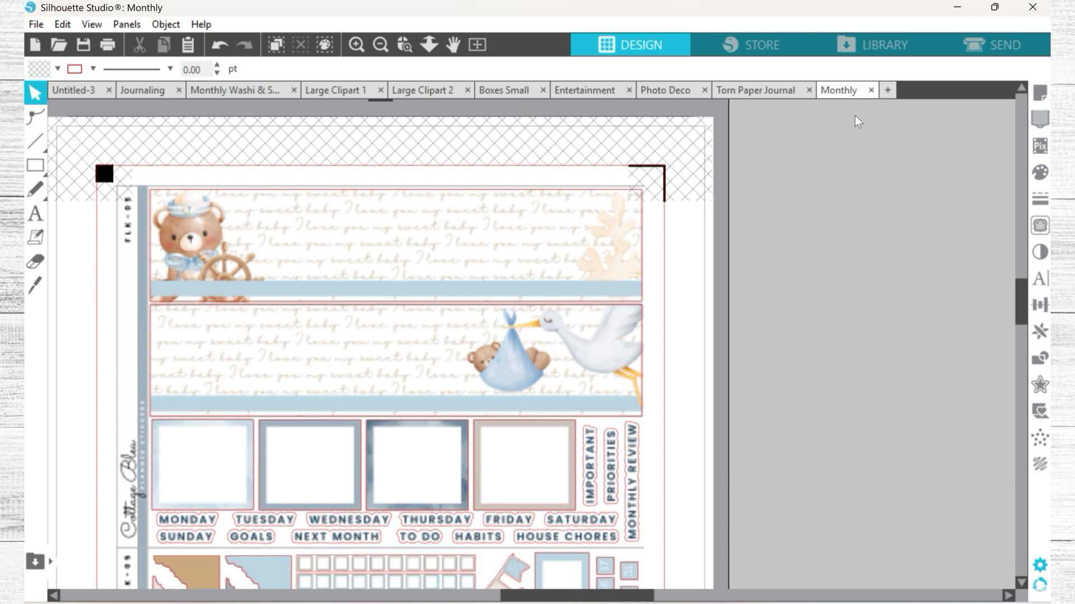
pyautogui.click(888, 91)
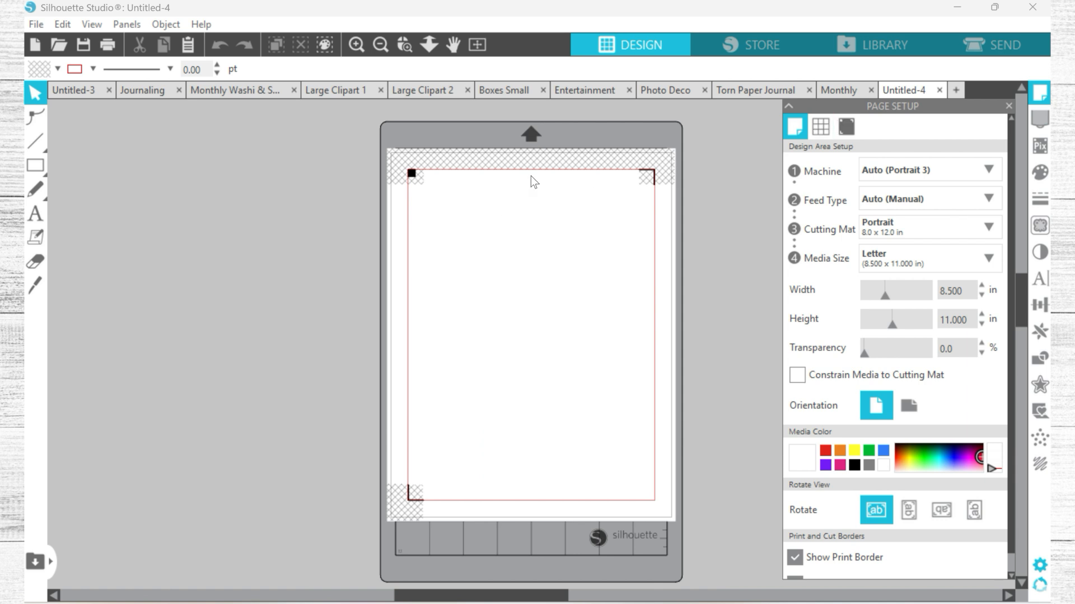
pyautogui.click(846, 129)
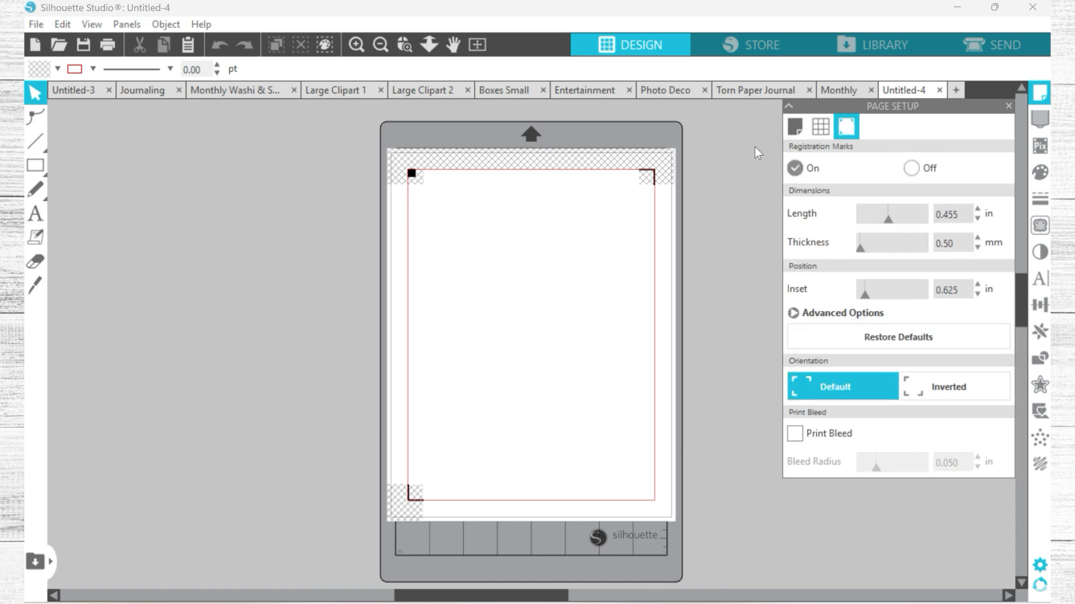
# Step: Copy the entire Monthly sticker sheet into the new blank document and deselect it
pyautogui.click(839, 91)
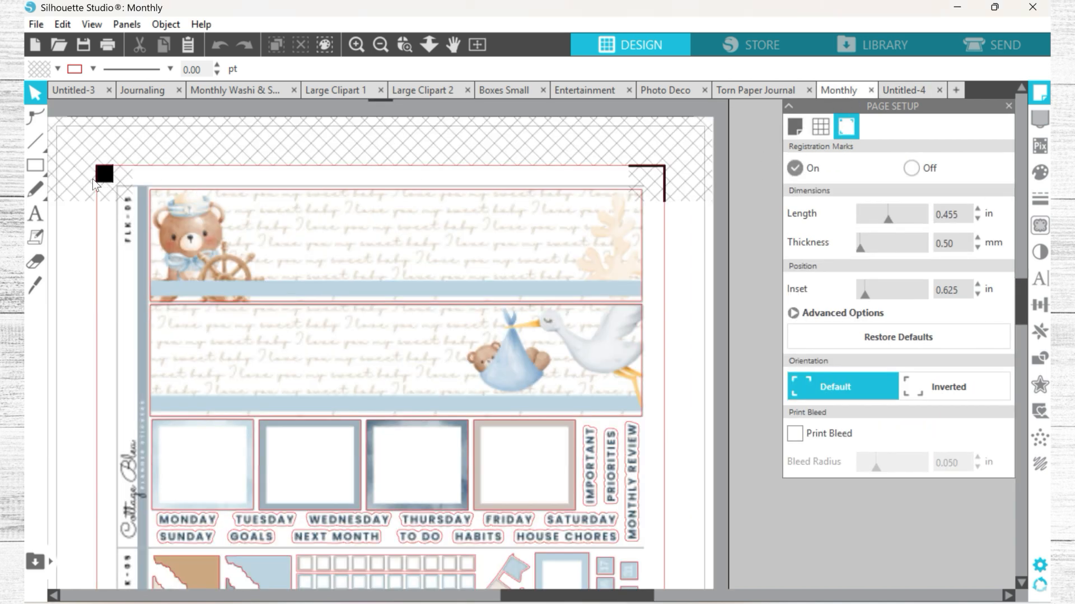
pyautogui.moveTo(144, 205); pyautogui.dragTo(666, 471)
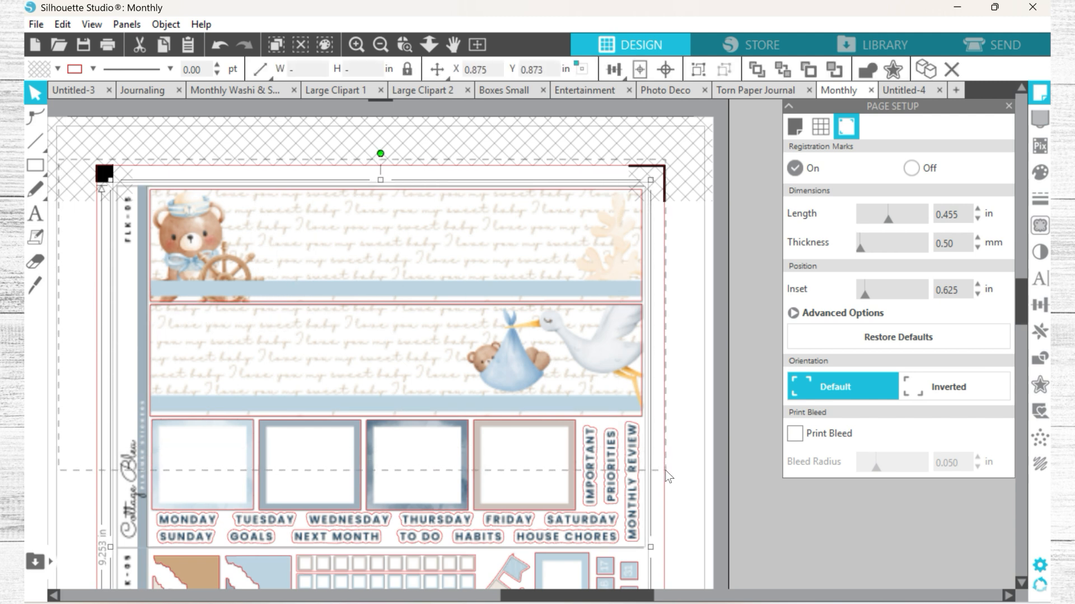
pyautogui.moveTo(667, 477); pyautogui.dragTo(677, 554)
pyautogui.click(903, 90)
pyautogui.hotkey('ctrl', 'v')
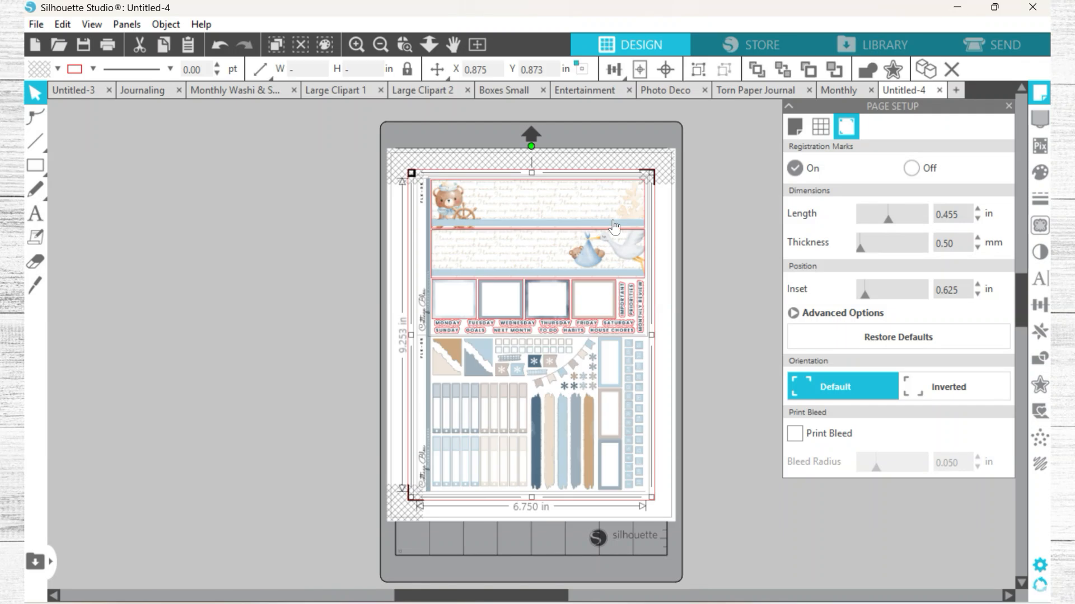
pyautogui.click(709, 311)
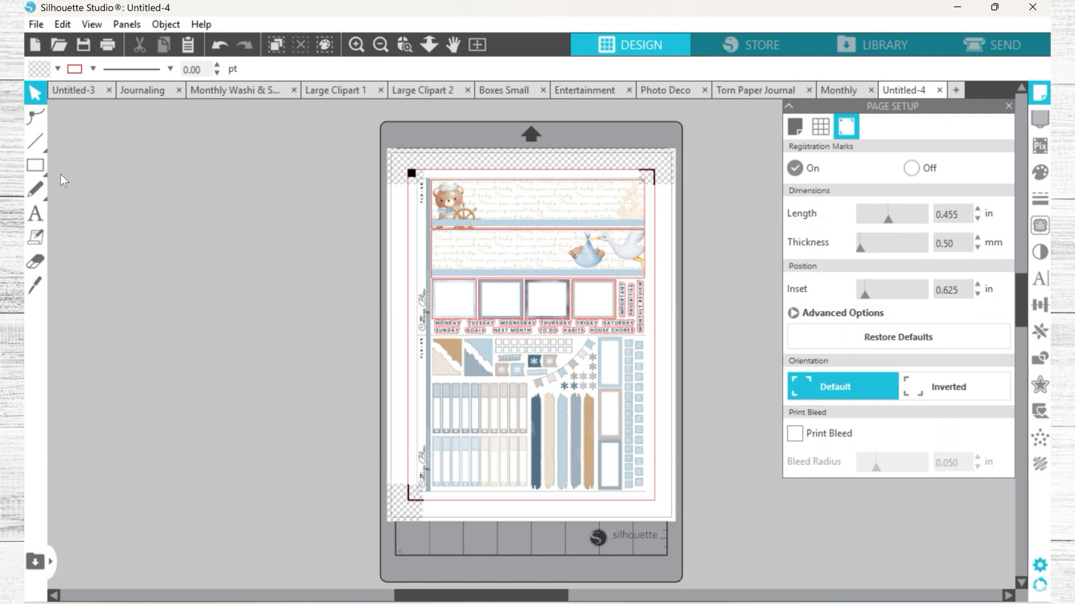
# Step: Activate the Eraser with a square tip for the lower half of the pasted Monthly sheet
pyautogui.click(36, 261)
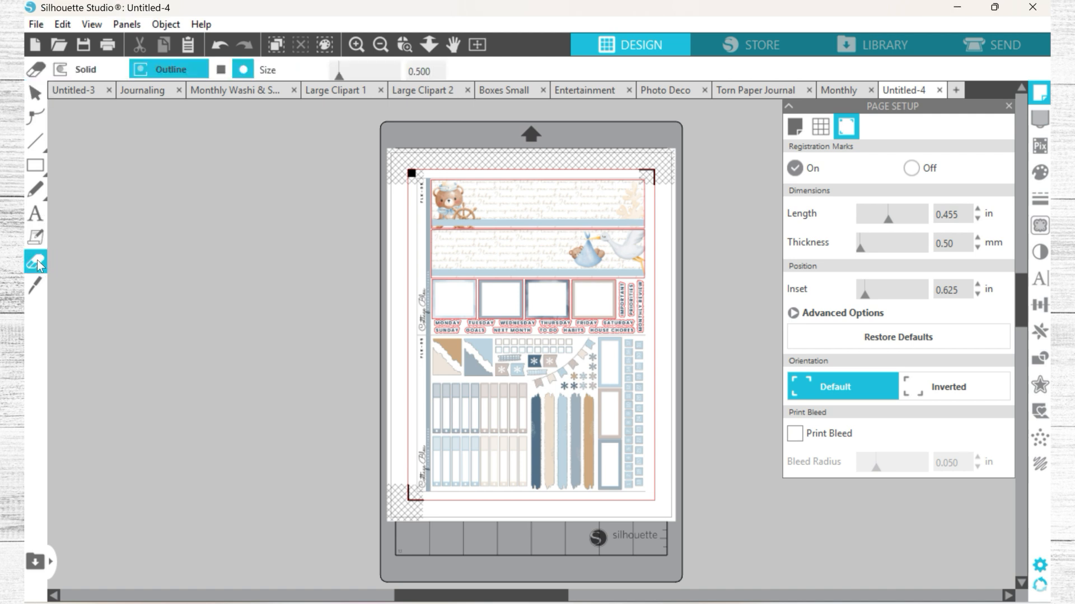
pyautogui.click(221, 70)
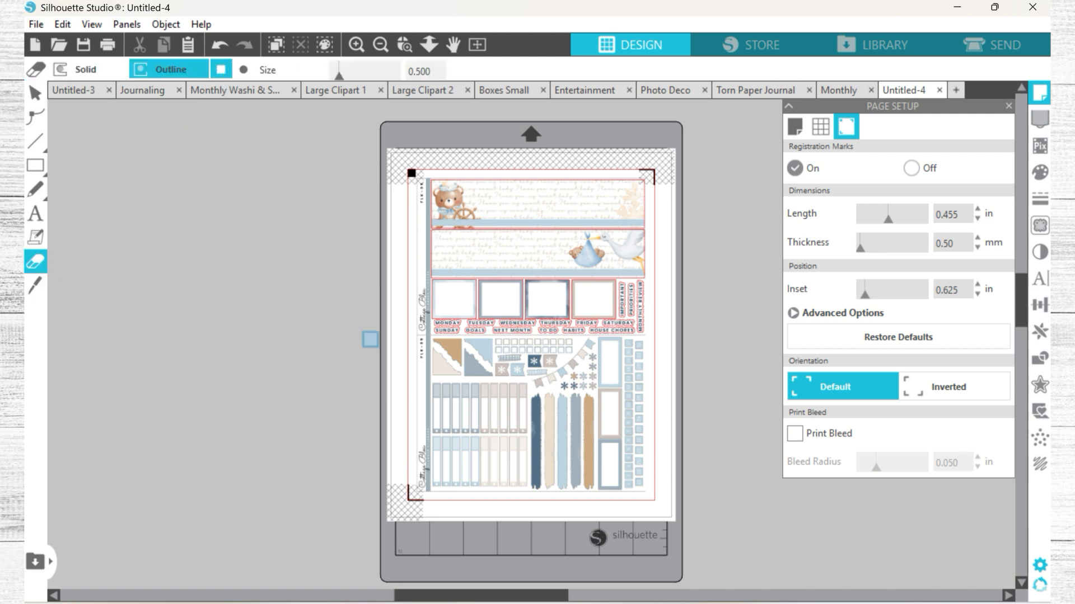
pyautogui.hscroll(-1, 412, 376)
pyautogui.hscroll(-1, 536, 381)
pyautogui.scroll(2, 412, 348)
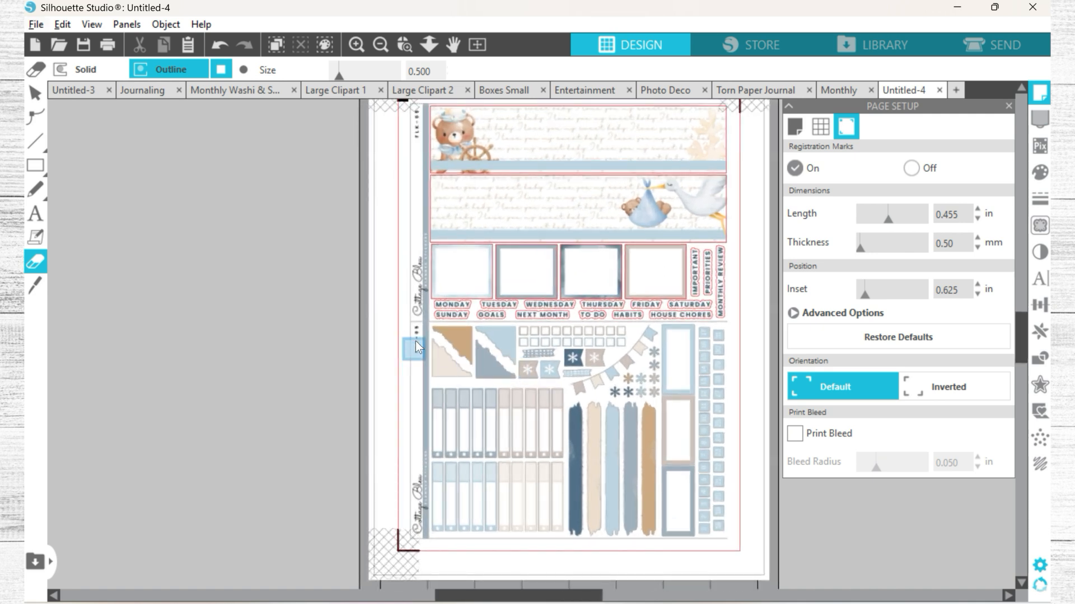
pyautogui.scroll(1, 362, 331)
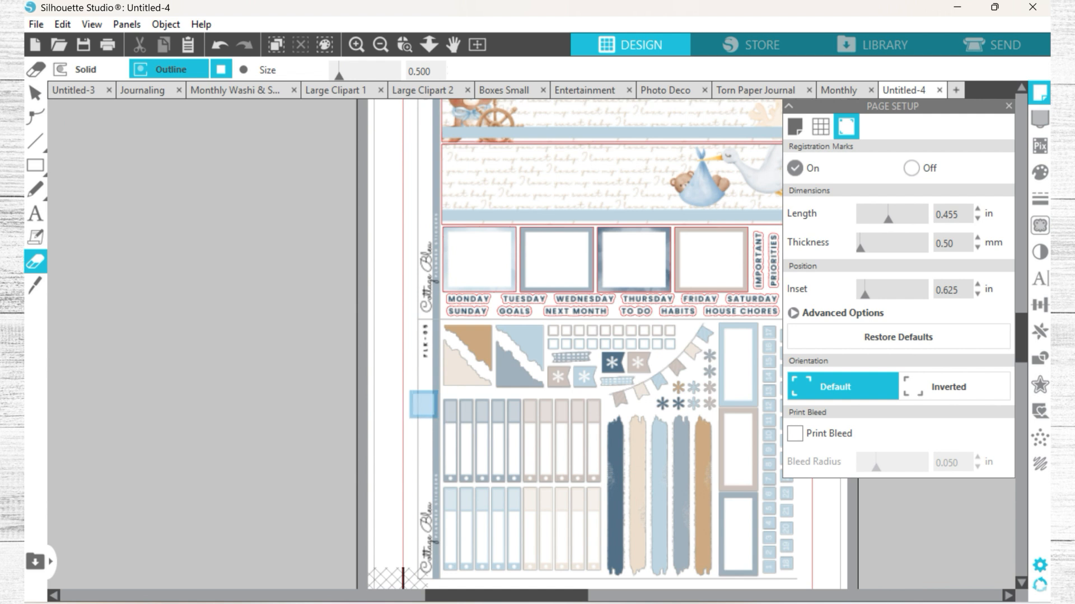
pyautogui.moveTo(413, 337); pyautogui.dragTo(509, 338)
pyautogui.hotkey('ctrl', 'z')
pyautogui.scroll(-2, 501, 344)
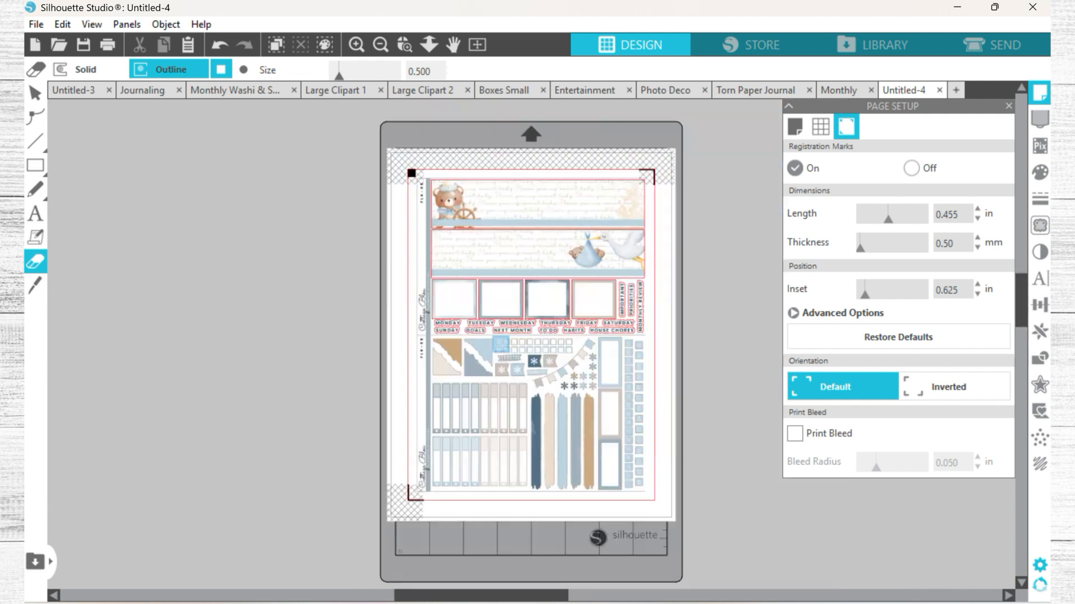
# Step: Erase the stickers in the lower half of the Monthly sheet copy, enlarging the square eraser for the remaining ones
pyautogui.hscroll(-1, 462, 369)
pyautogui.hscroll(2, 526, 336)
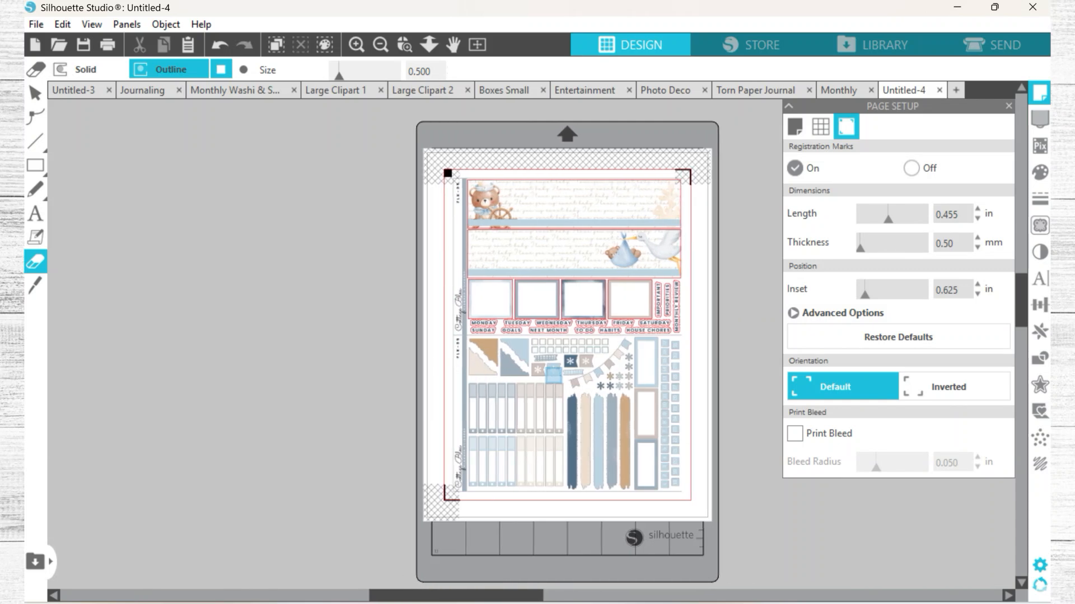
pyautogui.scroll(1, 526, 336)
pyautogui.scroll(2, 562, 369)
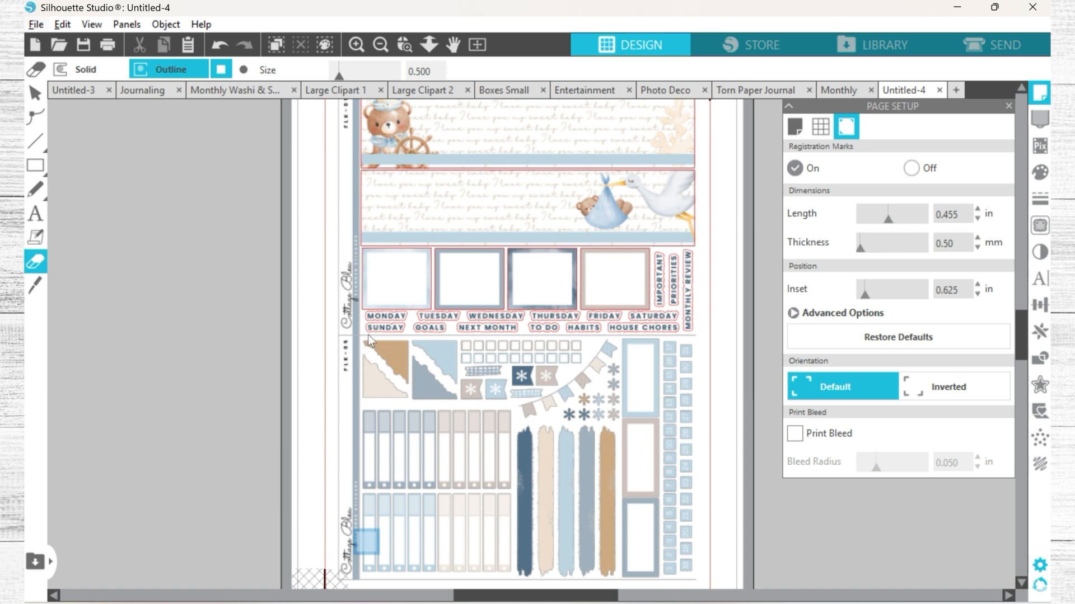
pyautogui.moveTo(392, 359)
pyautogui.mouseDown()
pyautogui.moveTo(375, 353)
pyautogui.moveTo(666, 354)
pyautogui.moveTo(529, 355)
pyautogui.mouseUp()
pyautogui.moveTo(339, 75); pyautogui.dragTo(361, 74)
pyautogui.moveTo(442, 428)
pyautogui.mouseDown()
pyautogui.moveTo(409, 405)
pyautogui.moveTo(641, 408)
pyautogui.moveTo(647, 490)
pyautogui.moveTo(407, 493)
pyautogui.moveTo(408, 521)
pyautogui.moveTo(633, 520)
pyautogui.mouseUp()
# Step: Set the eraser size to 0.625 and erase the labels from Goals through House Chores beneath the boxes
pyautogui.scroll(1, 545, 460)
pyautogui.moveTo(361, 75); pyautogui.dragTo(342, 75)
pyautogui.scroll(1, 541, 337)
pyautogui.scroll(2, 541, 337)
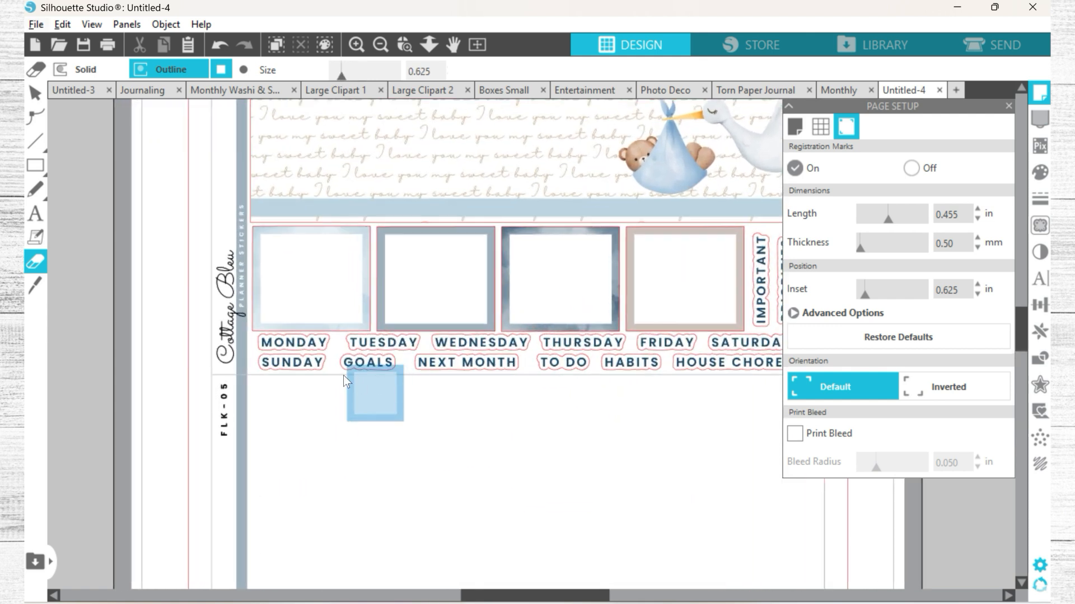
pyautogui.moveTo(375, 394)
pyautogui.mouseDown()
pyautogui.moveTo(366, 386)
pyautogui.moveTo(647, 384)
pyautogui.moveTo(552, 370)
pyautogui.mouseUp()
# Step: Erase the vertical Important, Priorities and Monthly Review labels beside the boxes, starting with an eraser size of 0.079
pyautogui.click(333, 72)
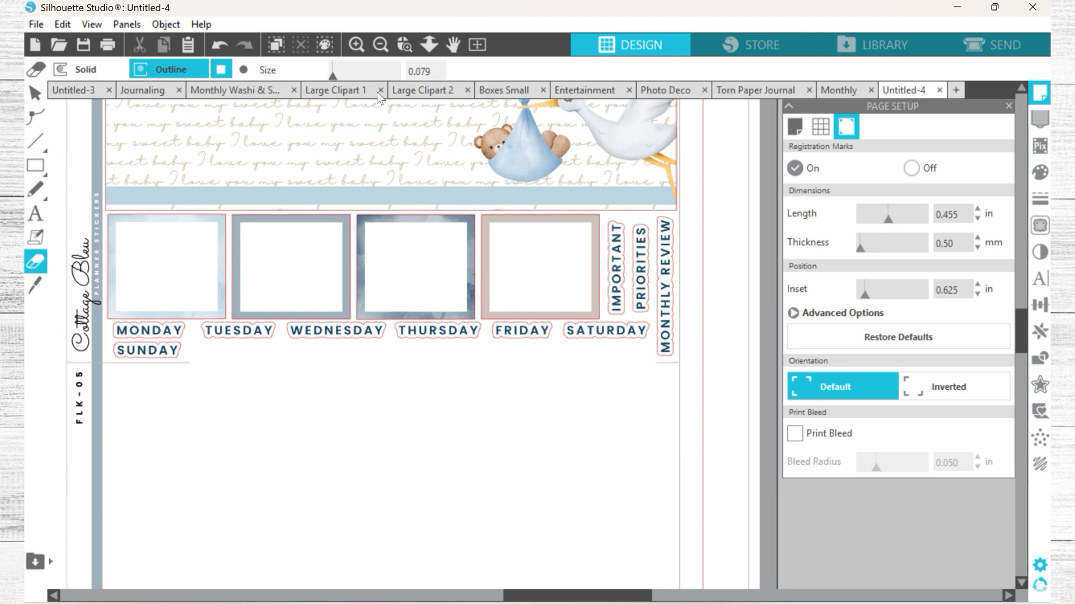
pyautogui.moveTo(665, 219)
pyautogui.mouseDown()
pyautogui.moveTo(657, 305)
pyautogui.moveTo(666, 305)
pyautogui.moveTo(669, 355)
pyautogui.moveTo(669, 331)
pyautogui.mouseUp()
pyautogui.moveTo(333, 75); pyautogui.dragTo(342, 75)
pyautogui.moveTo(614, 234)
pyautogui.mouseDown()
pyautogui.moveTo(630, 245)
pyautogui.moveTo(632, 289)
pyautogui.moveTo(632, 255)
pyautogui.mouseUp()
# Step: Copy the whole Journaling sticker sheet into a separate blank document, Untitled-6, and deselect it
pyautogui.click(119, 91)
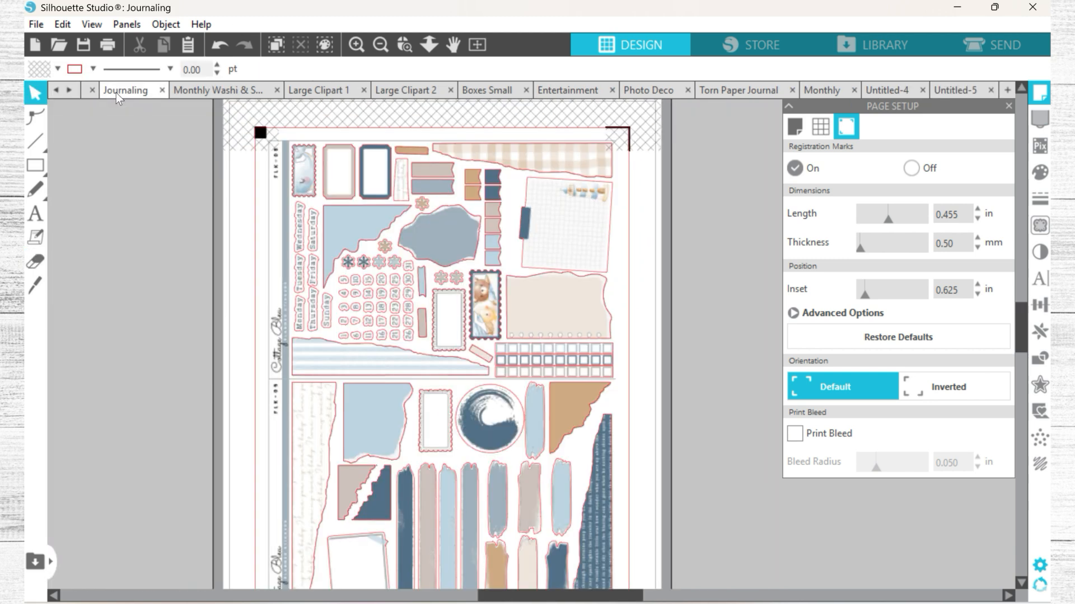
pyautogui.scroll(-3, 586, 334)
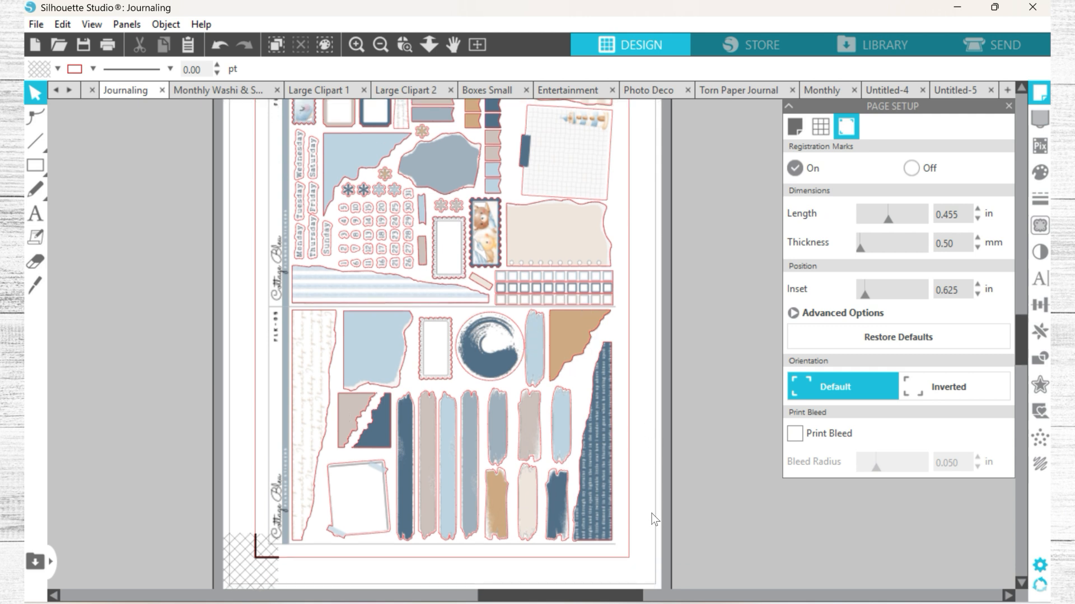
pyautogui.moveTo(656, 566); pyautogui.dragTo(230, 310)
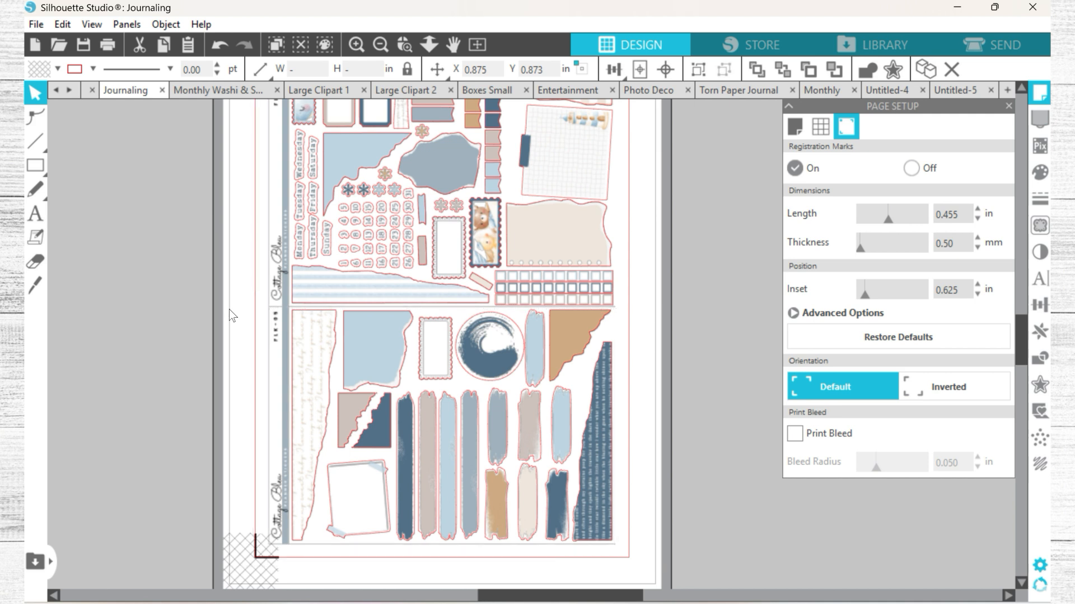
pyautogui.moveTo(654, 556); pyautogui.dragTo(210, 308)
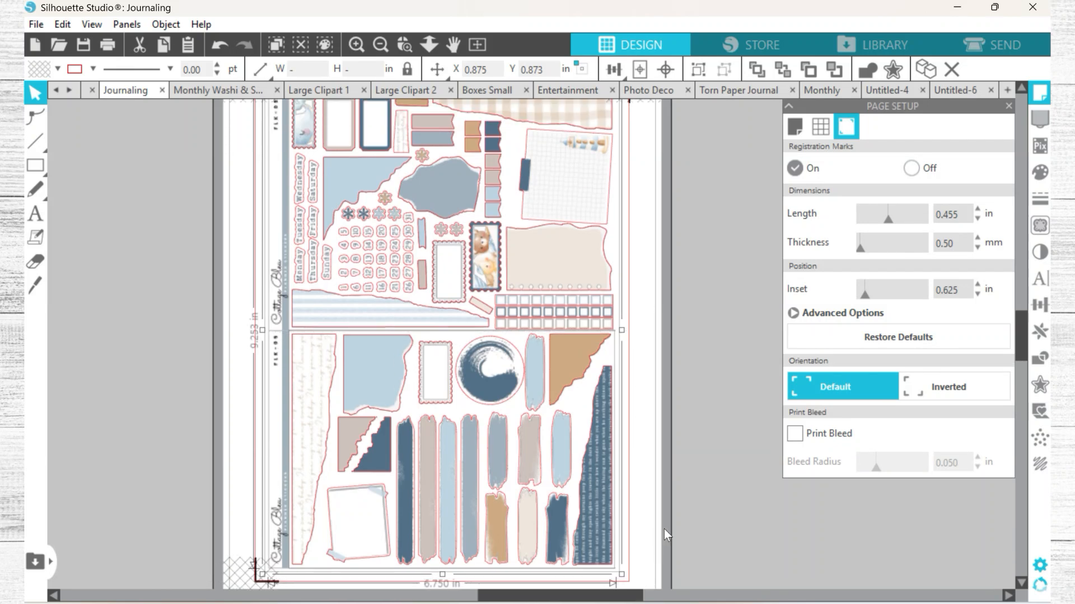
pyautogui.click(951, 89)
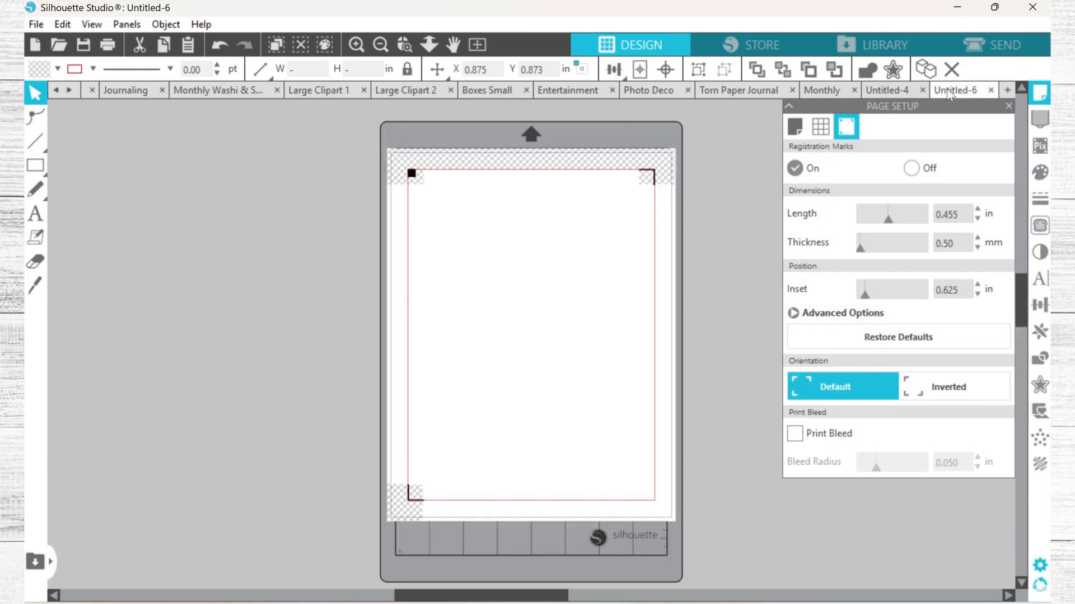
pyautogui.hotkey('ctrl', 'v')
pyautogui.click(676, 305)
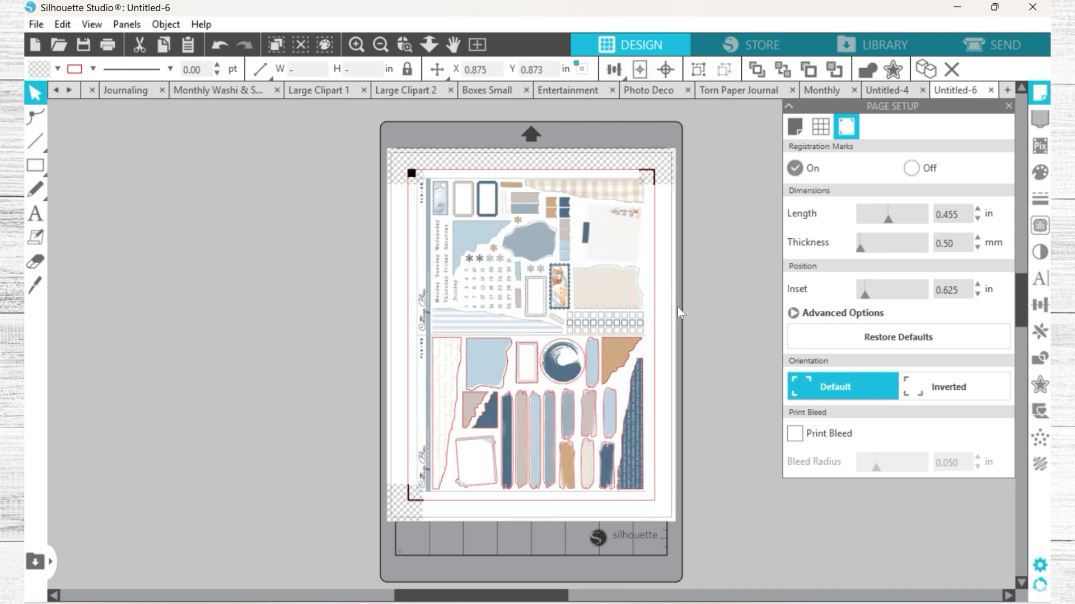
# Step: Erase the upper half of the Journaling sheet copy with the square eraser set to size 2.000
pyautogui.click(35, 261)
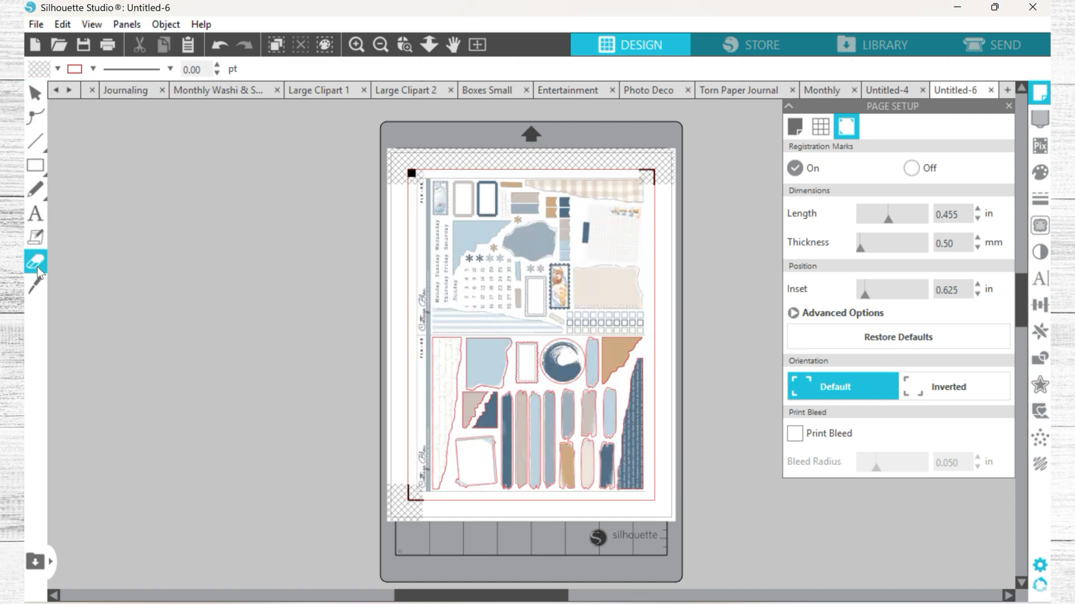
pyautogui.hscroll(-2, 548, 246)
pyautogui.scroll(3, 592, 224)
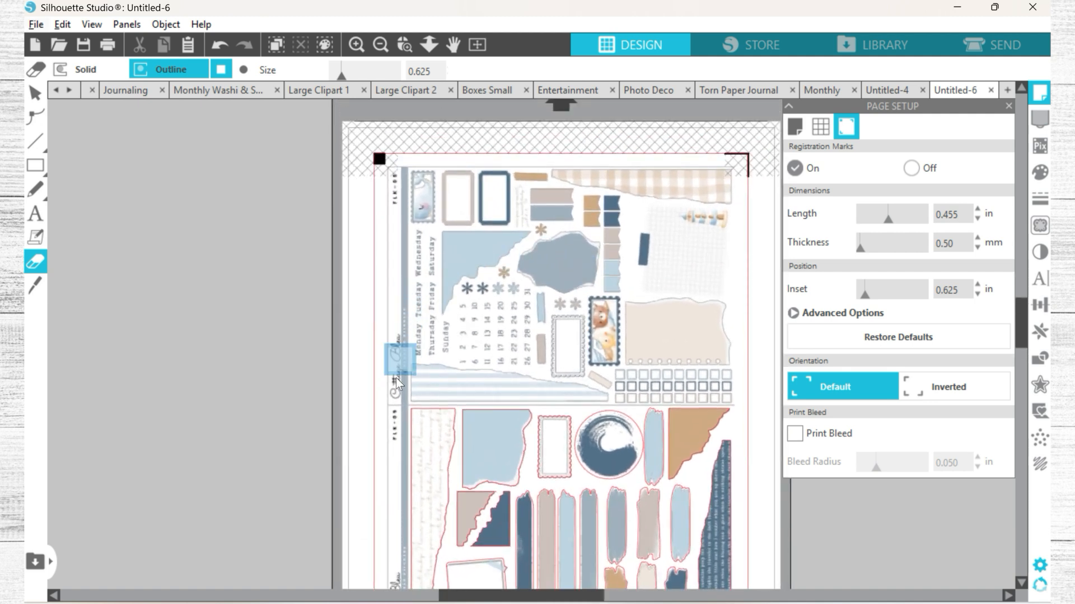
pyautogui.moveTo(342, 74); pyautogui.dragTo(365, 74)
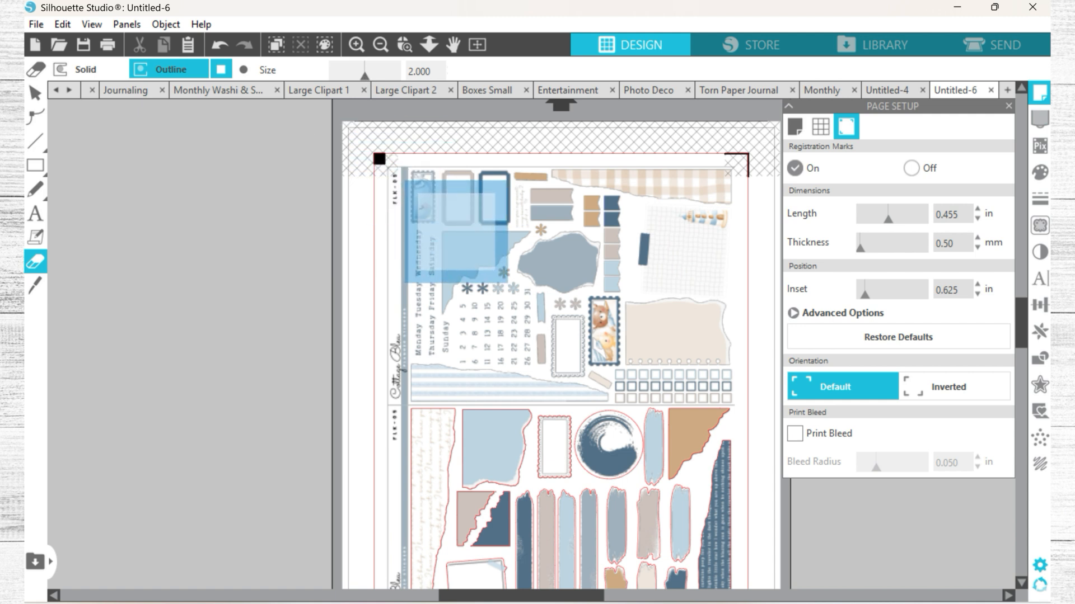
pyautogui.moveTo(440, 220)
pyautogui.mouseDown()
pyautogui.moveTo(663, 214)
pyautogui.moveTo(697, 248)
pyautogui.moveTo(424, 280)
pyautogui.moveTo(419, 301)
pyautogui.moveTo(683, 312)
pyautogui.moveTo(714, 332)
pyautogui.moveTo(421, 344)
pyautogui.moveTo(422, 352)
pyautogui.mouseUp()
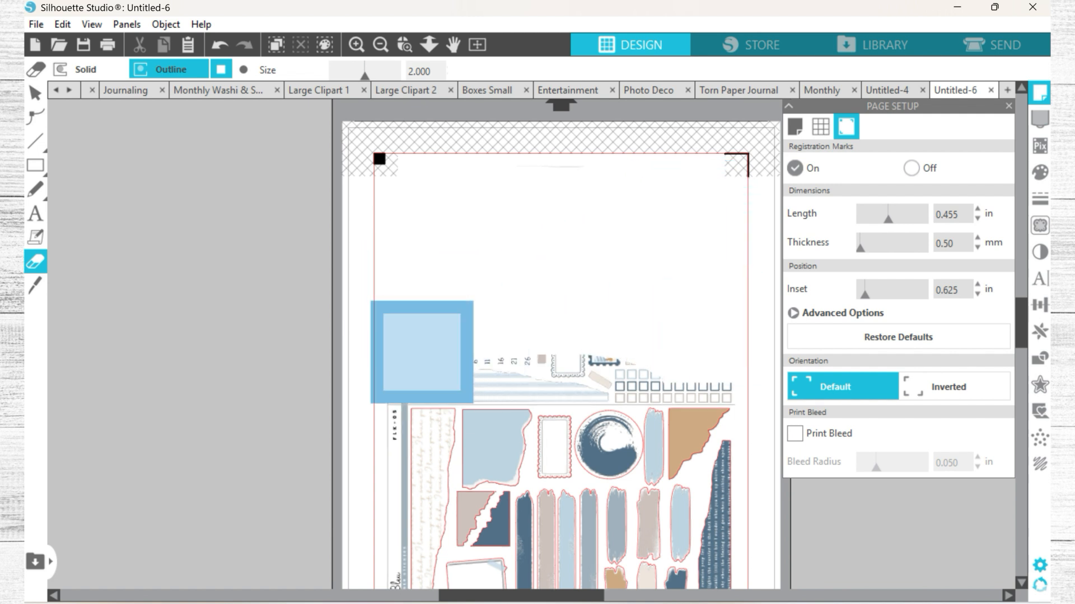
pyautogui.moveTo(519, 351); pyautogui.dragTo(680, 352)
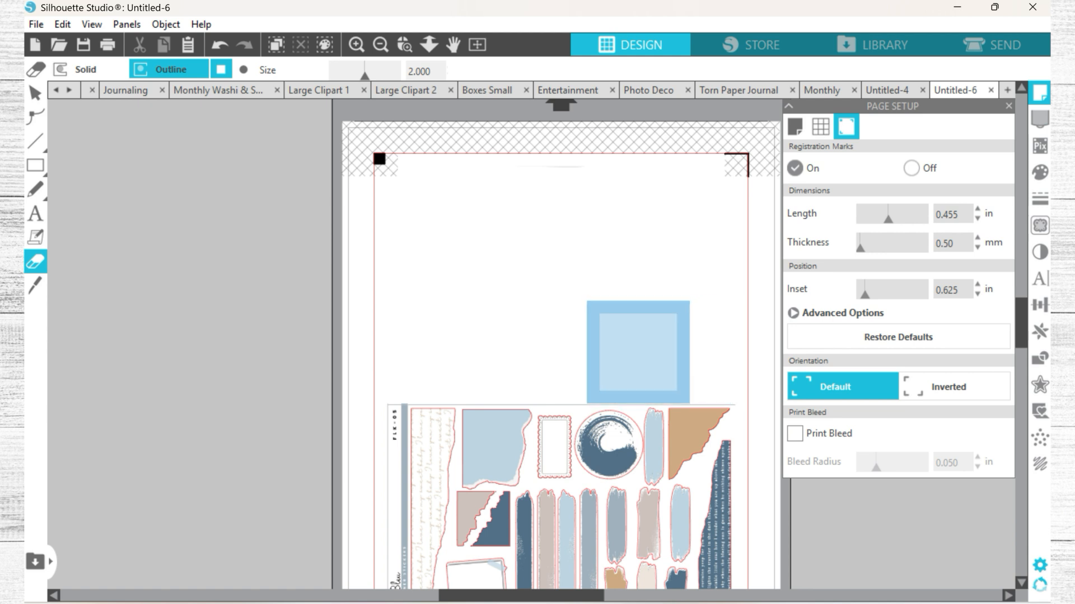
# Step: Erase the vertical branding strip and FLK-05 label beside the remaining journaling stickers
pyautogui.scroll(-2, 585, 310)
pyautogui.scroll(-2, 534, 302)
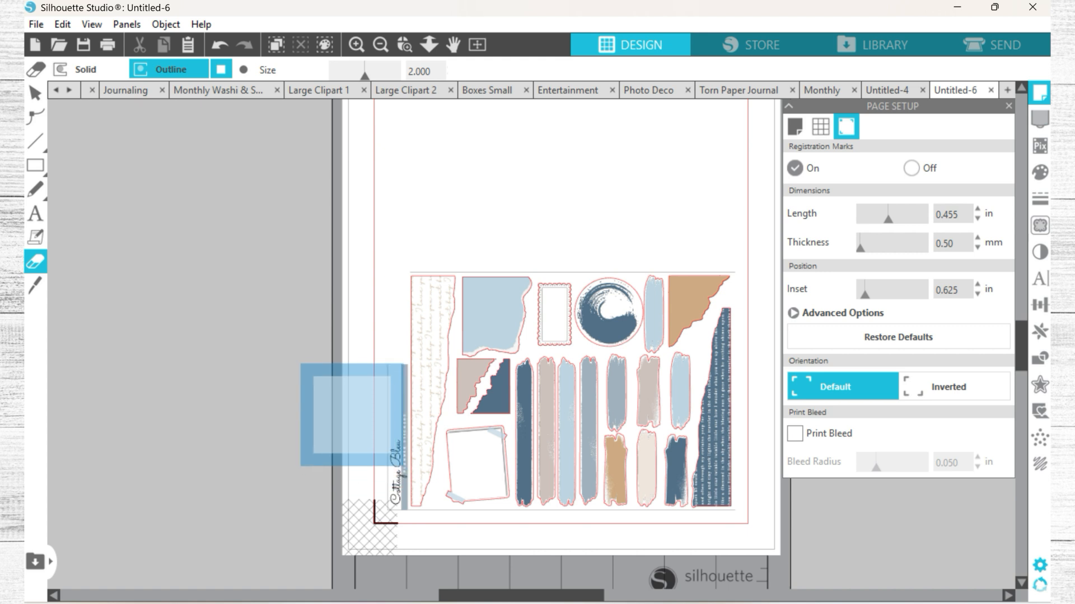
pyautogui.moveTo(355, 413); pyautogui.dragTo(355, 472)
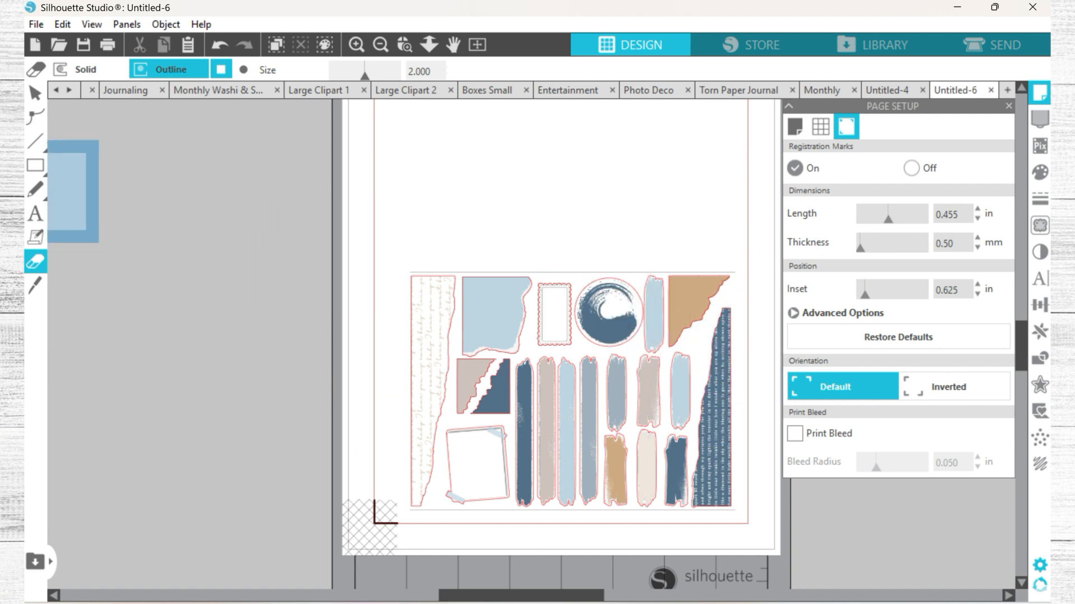
# Step: Copy the remaining journaling stickers into Untitled-4 and move them into the emptied lower half of the sheet
pyautogui.click(37, 98)
pyautogui.moveTo(235, 200); pyautogui.dragTo(755, 543)
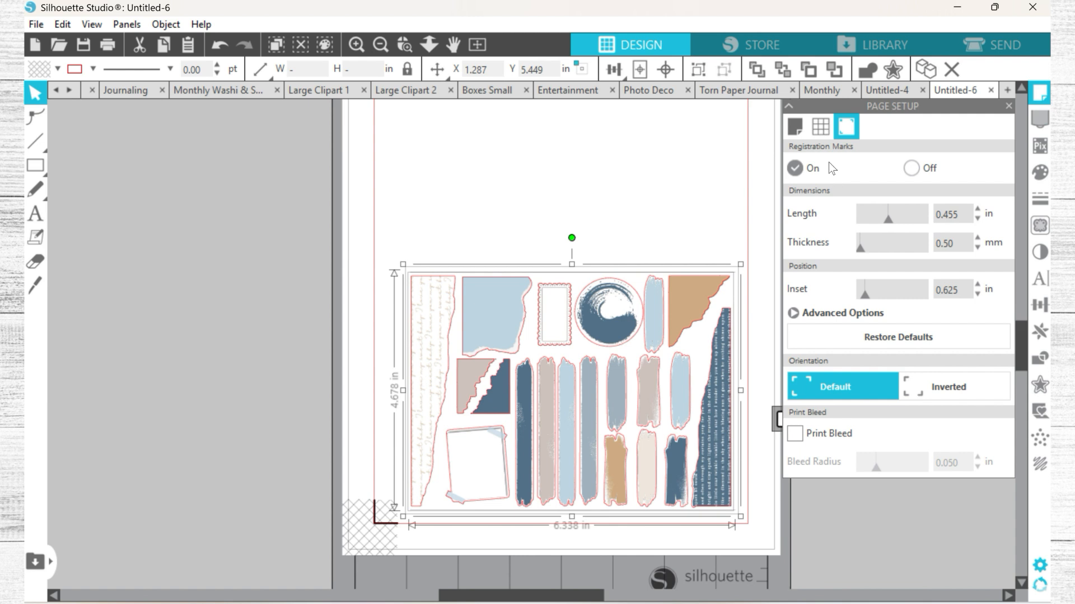
pyautogui.click(881, 95)
pyautogui.hotkey('ctrl', 'v')
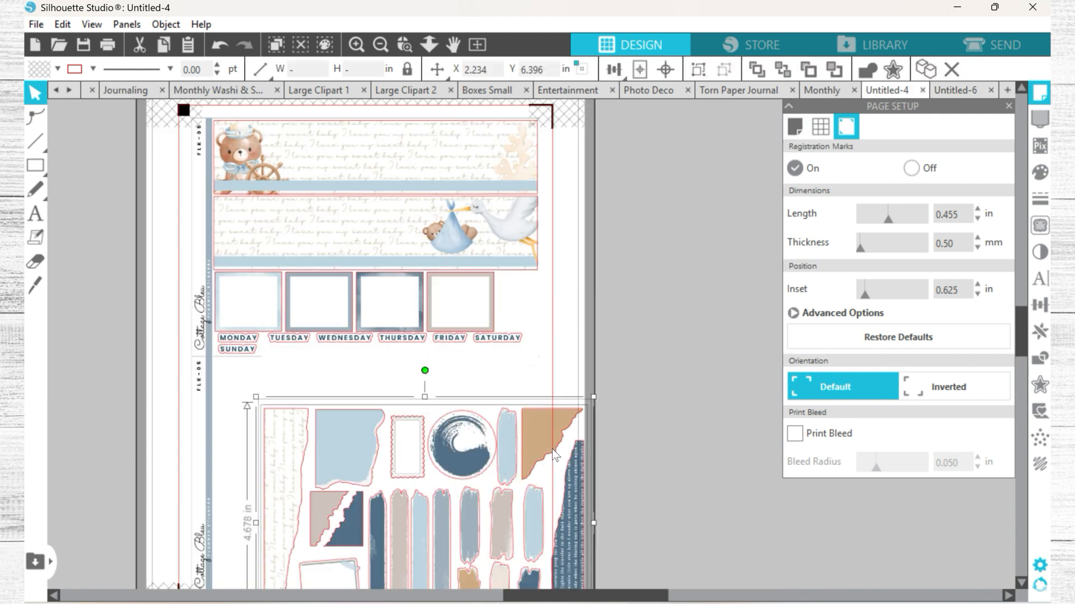
pyautogui.moveTo(469, 452); pyautogui.dragTo(423, 401)
# Step: Fine-tune the pasted journaling group's position just below the weekday labels, at X 1.321 in, Y 5.449 in
pyautogui.hscroll(-1, 270, 364)
pyautogui.scroll(5, 319, 365)
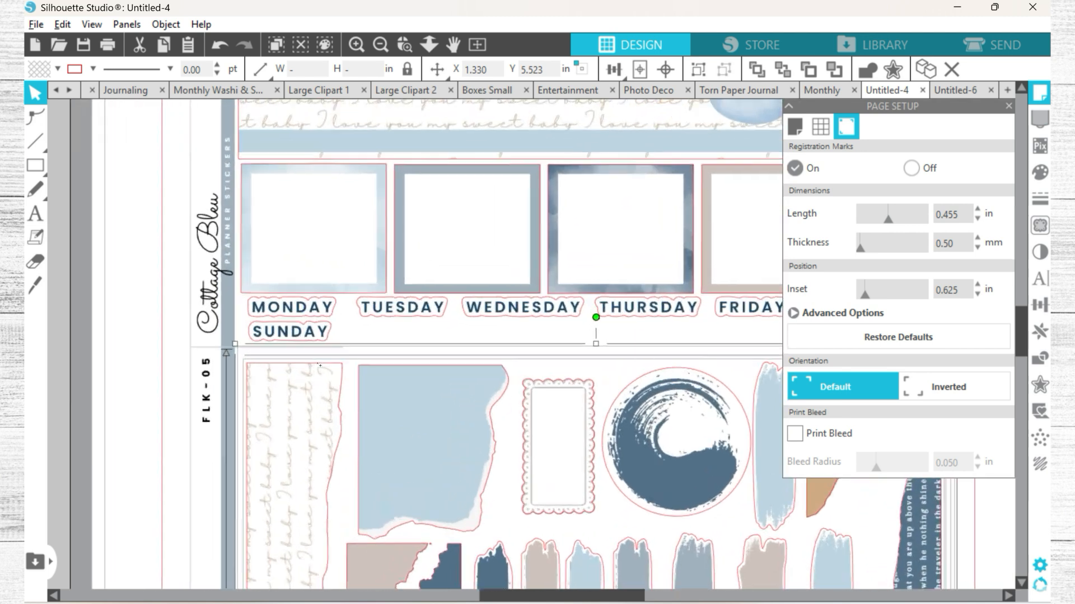
pyautogui.scroll(4, 320, 365)
pyautogui.moveTo(416, 353); pyautogui.dragTo(421, 409)
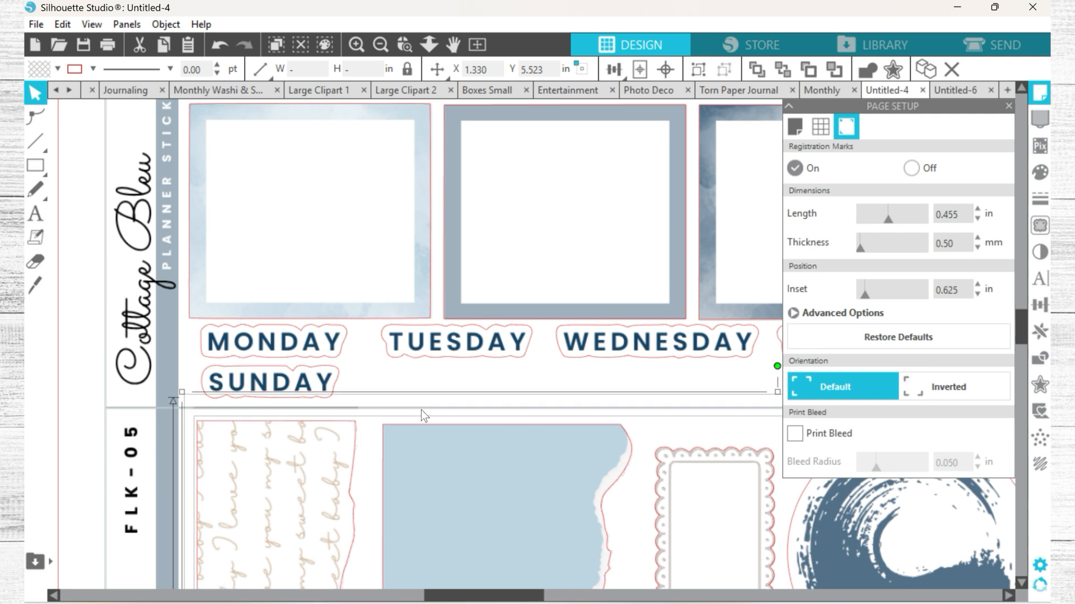
pyautogui.hscroll(5, 421, 402)
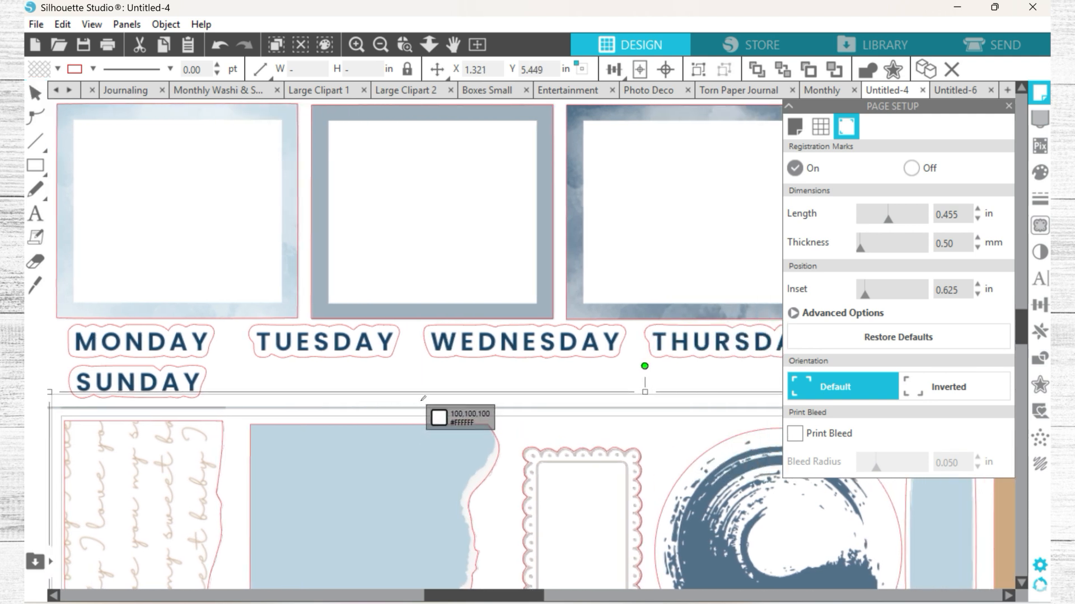
# Step: Deselect the journaling group and review the combined sheet from the monthly stickers to the lower registration mark
pyautogui.scroll(-2, 423, 398)
pyautogui.scroll(-2, 410, 379)
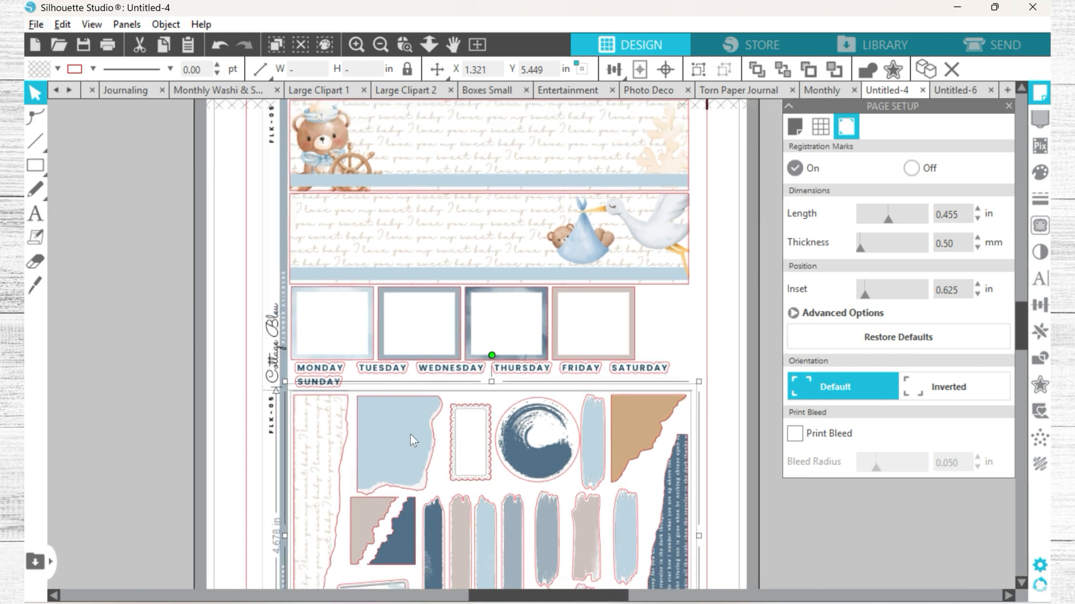
pyautogui.click(730, 429)
pyautogui.scroll(-5, 714, 425)
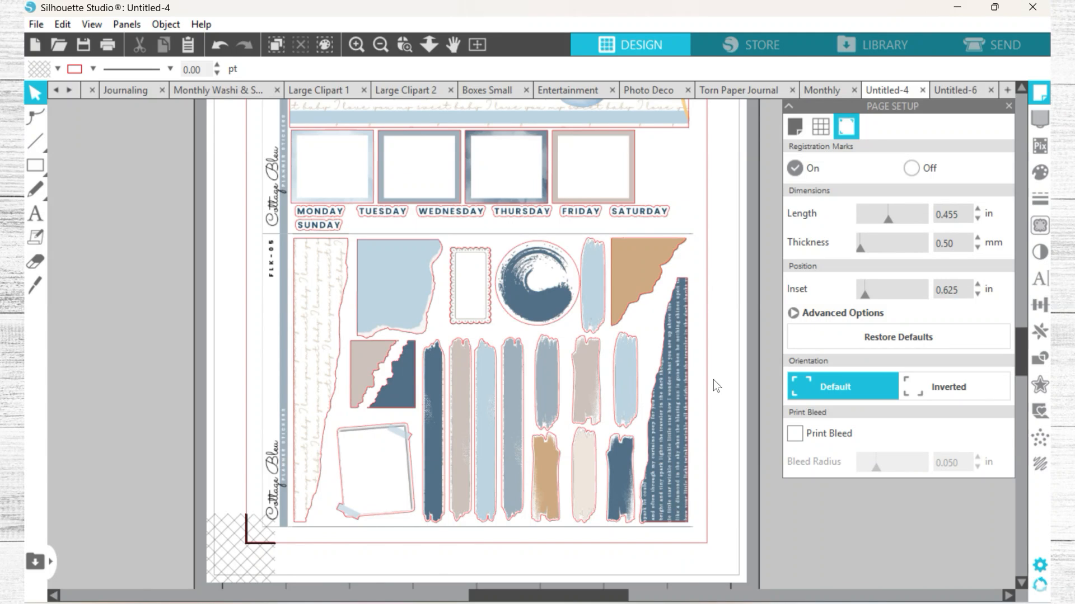
pyautogui.scroll(2, 707, 411)
pyautogui.scroll(2, 704, 413)
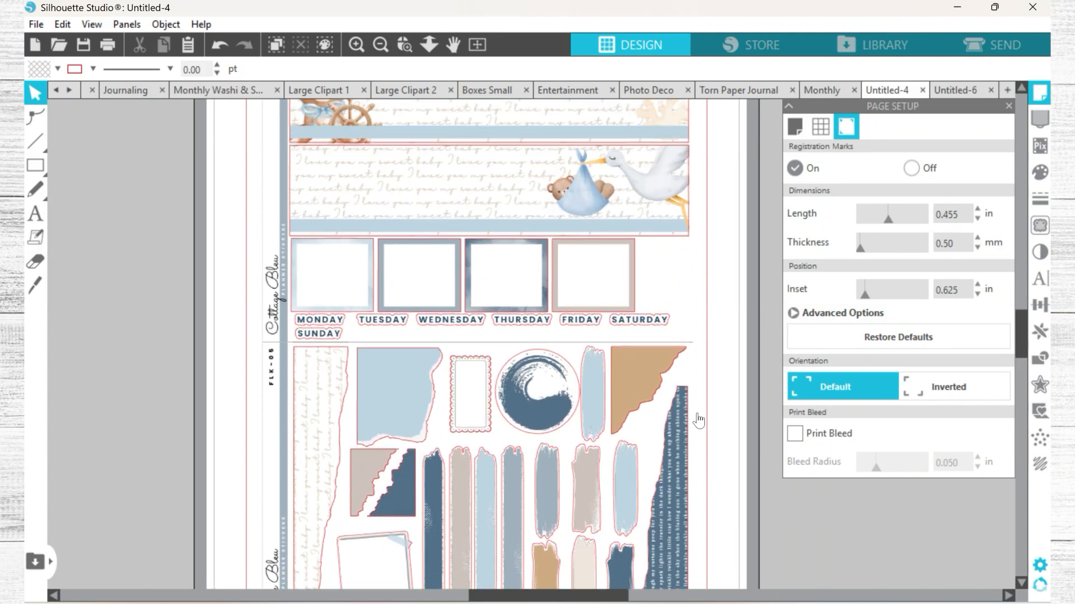
pyautogui.scroll(1, 694, 418)
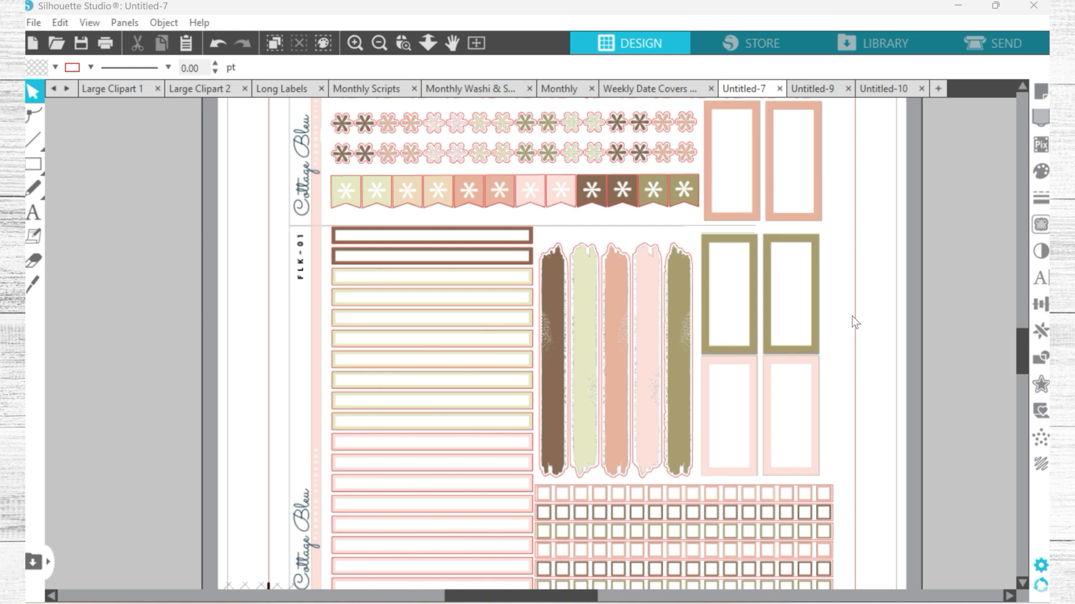
# Step: Inspect the Untitled-7 sheet for leftover divider lines and for missing cut lines around the coral, olive and pink box stickers
pyautogui.scroll(-5, 854, 321)
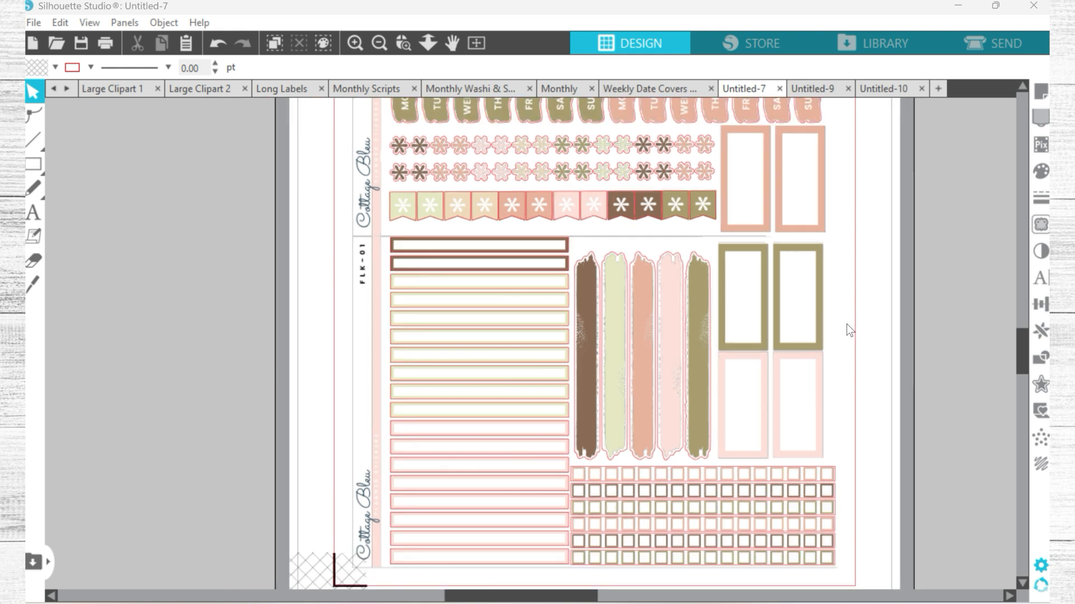
pyautogui.scroll(3, 844, 308)
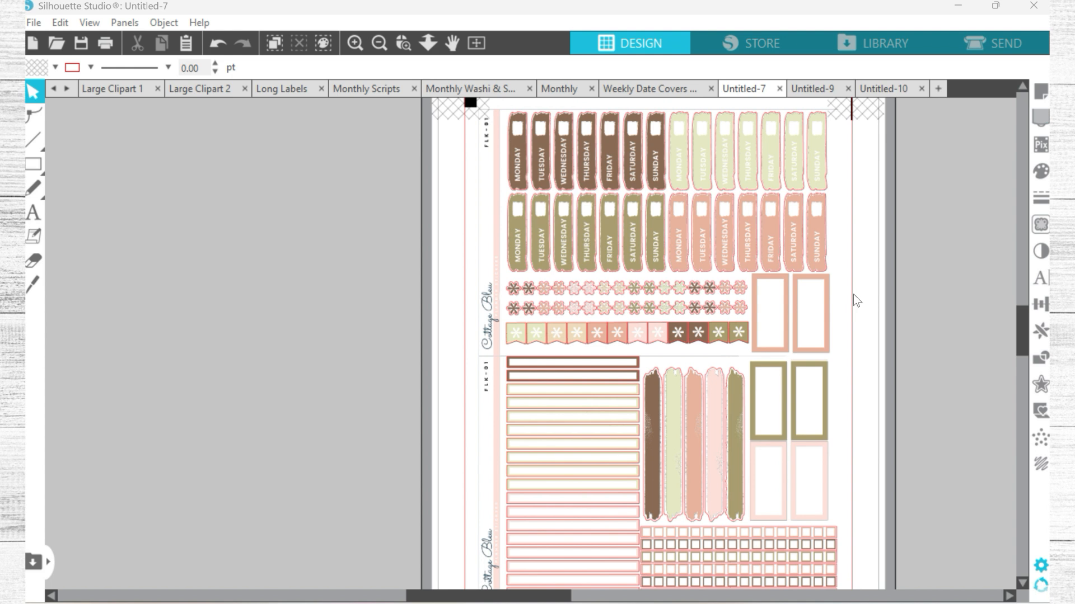
pyautogui.scroll(5, 844, 225)
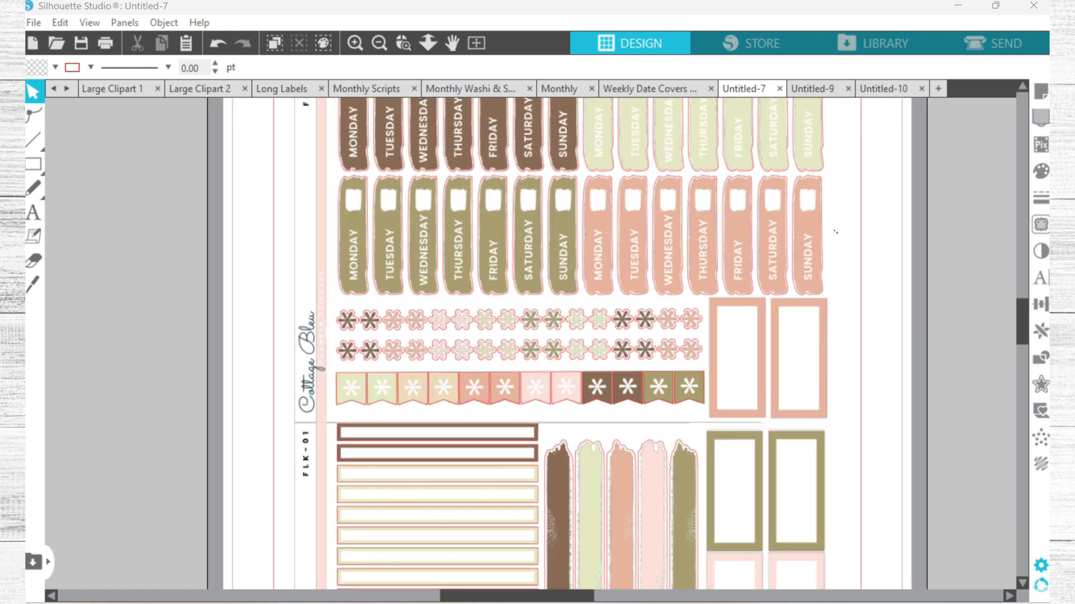
pyautogui.scroll(5, 833, 240)
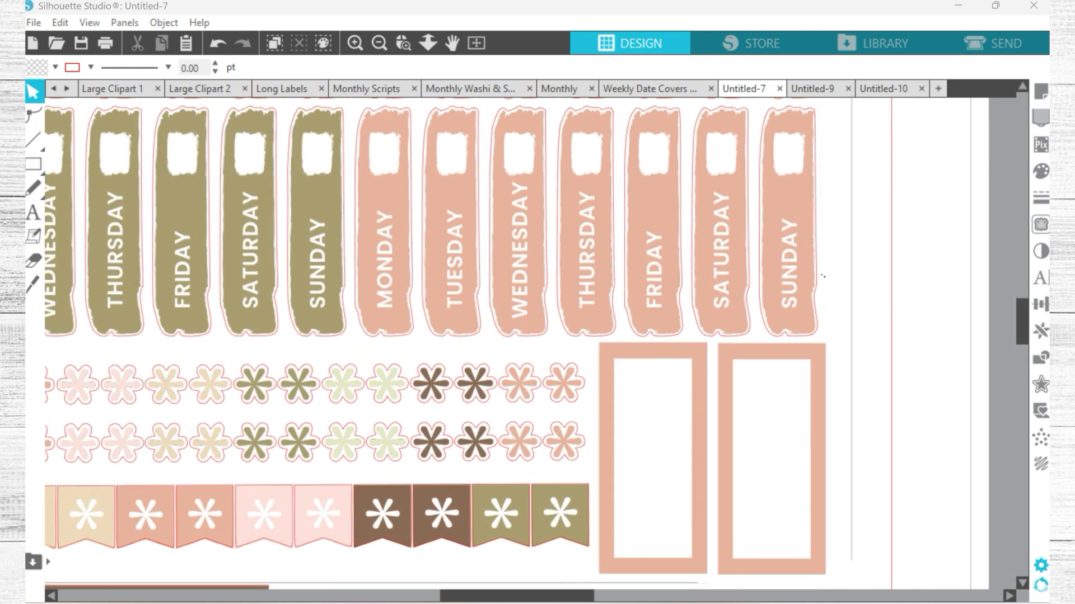
pyautogui.scroll(1, 822, 277)
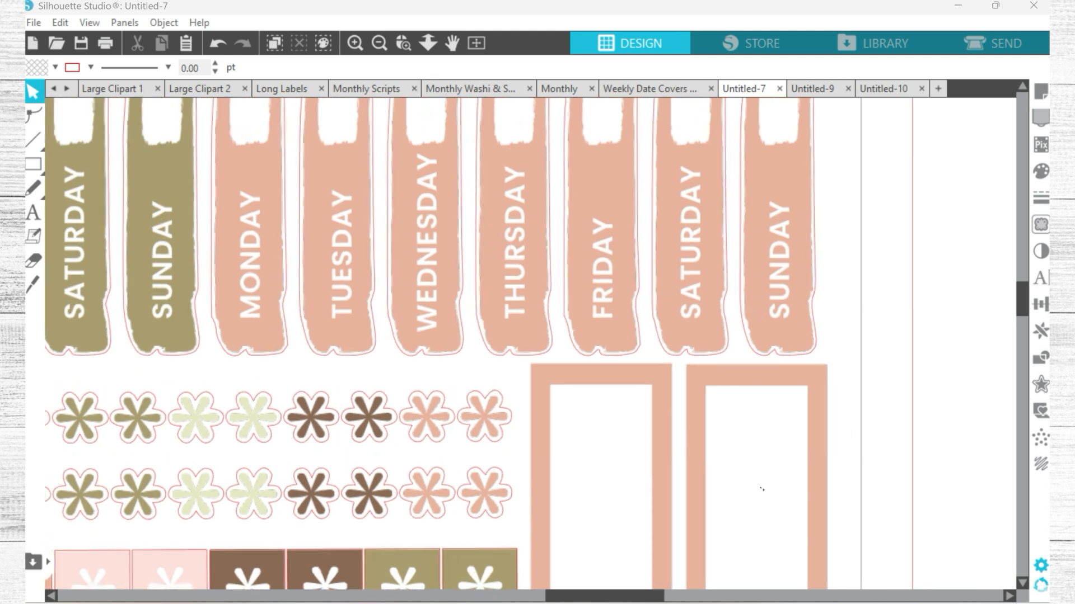
pyautogui.scroll(-5, 762, 489)
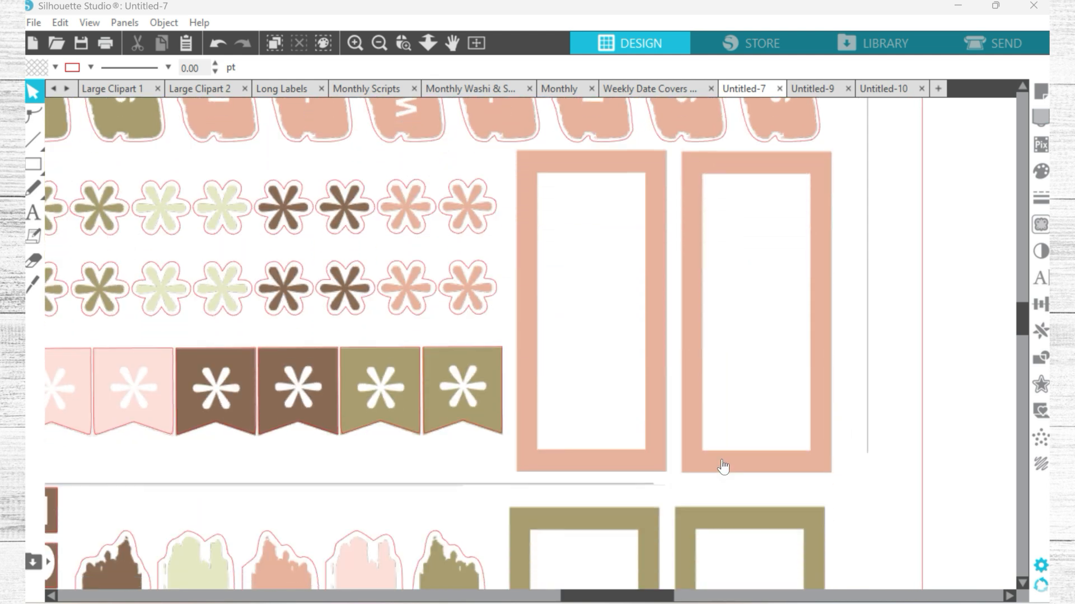
pyautogui.scroll(-5, 723, 466)
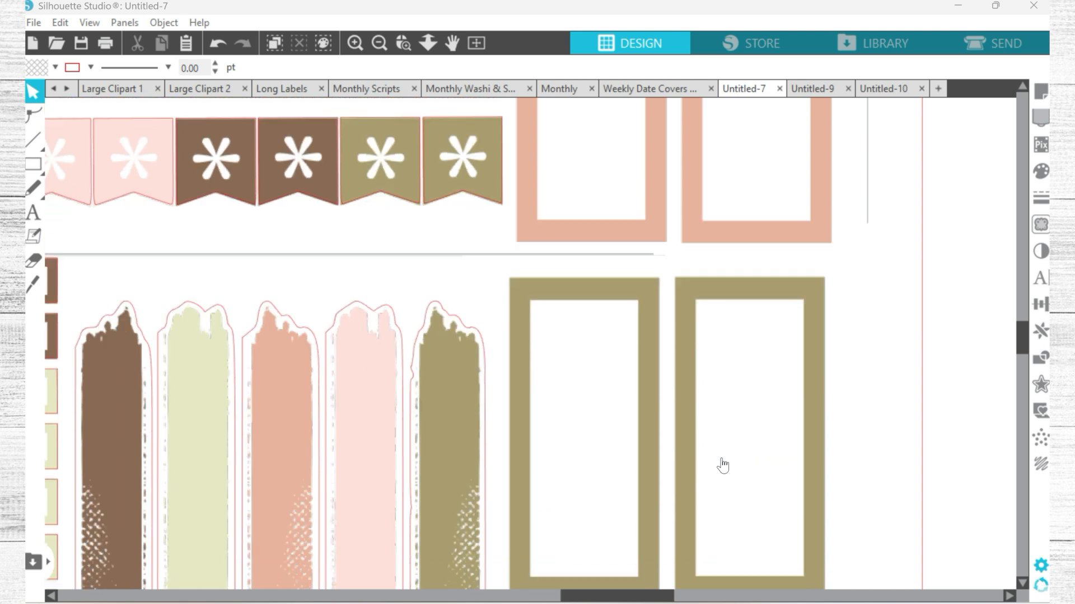
pyautogui.scroll(-1, 723, 466)
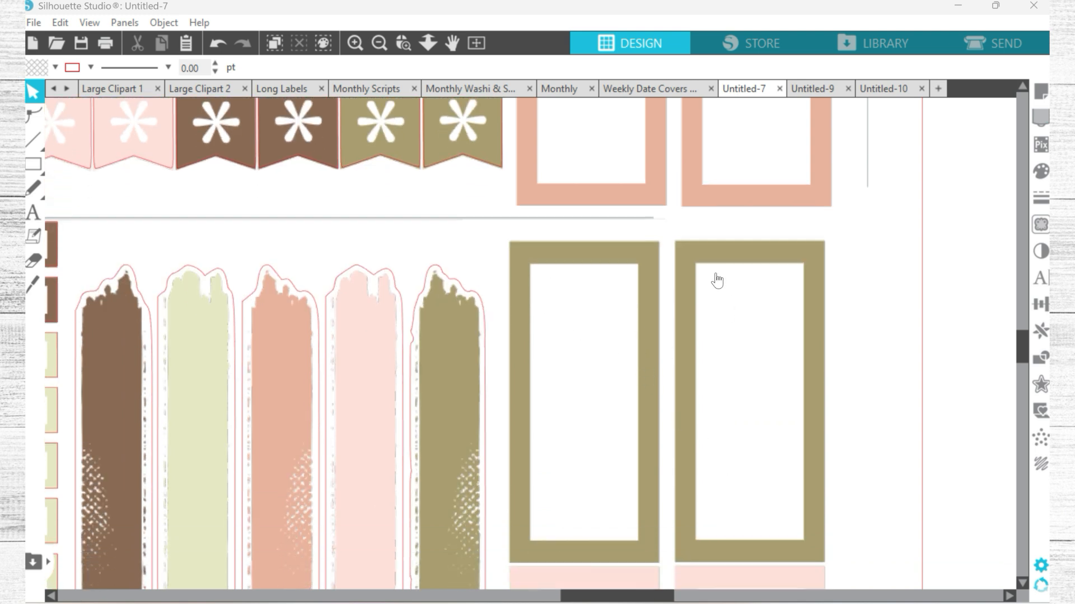
pyautogui.scroll(-5, 835, 298)
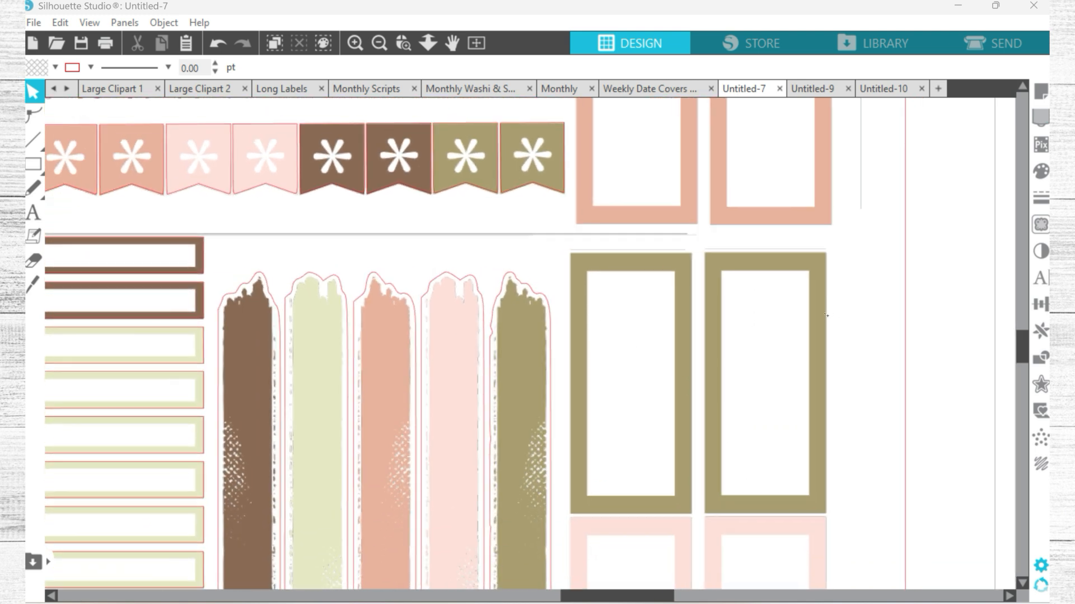
pyautogui.scroll(-4, 825, 316)
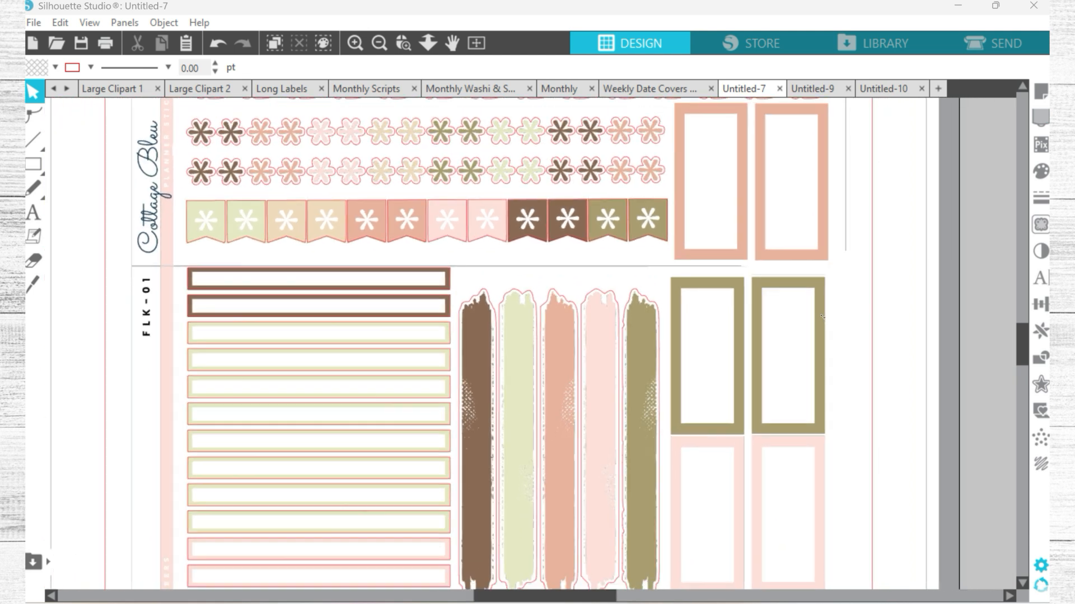
pyautogui.scroll(-1, 822, 323)
pyautogui.scroll(2, 822, 323)
pyautogui.scroll(-2, 821, 323)
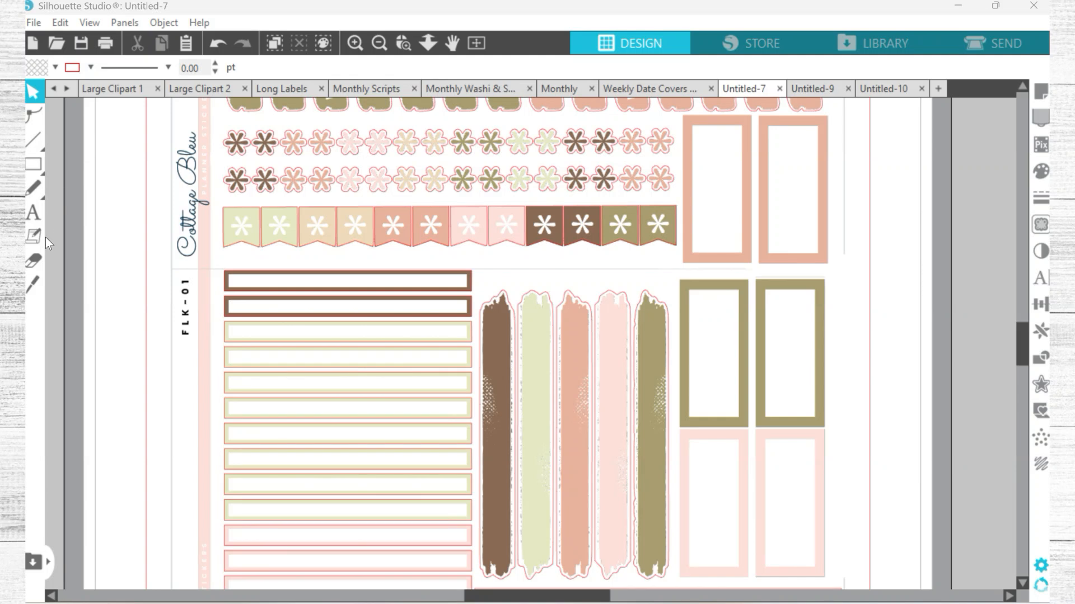
# Step: Erase the grey divider line between the coral and olive box stickers with the square eraser at size 0.125
pyautogui.click(37, 263)
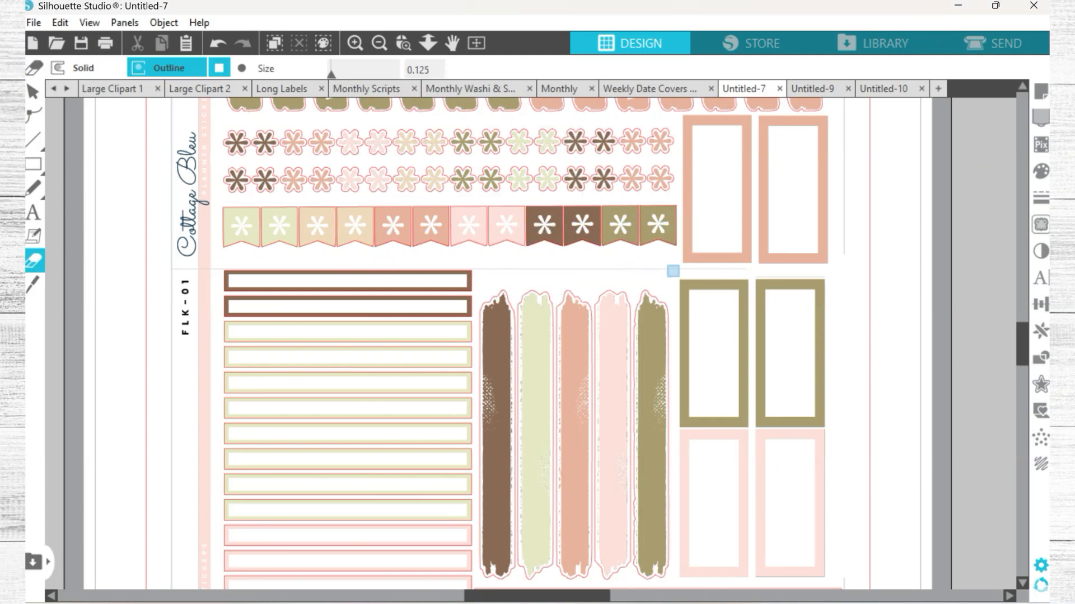
pyautogui.scroll(3, 671, 267)
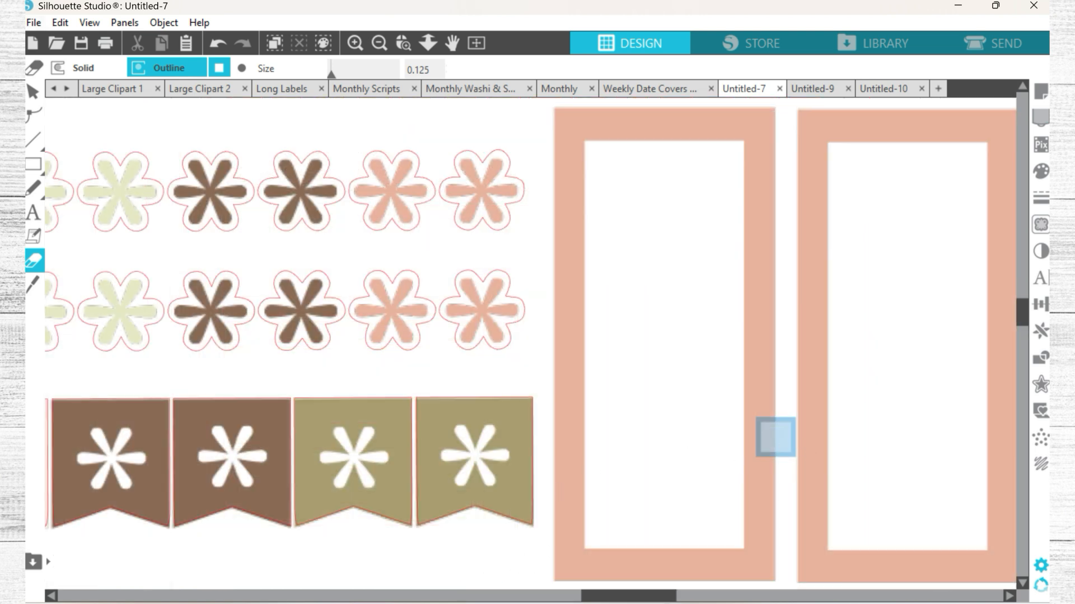
pyautogui.scroll(-3, 554, 538)
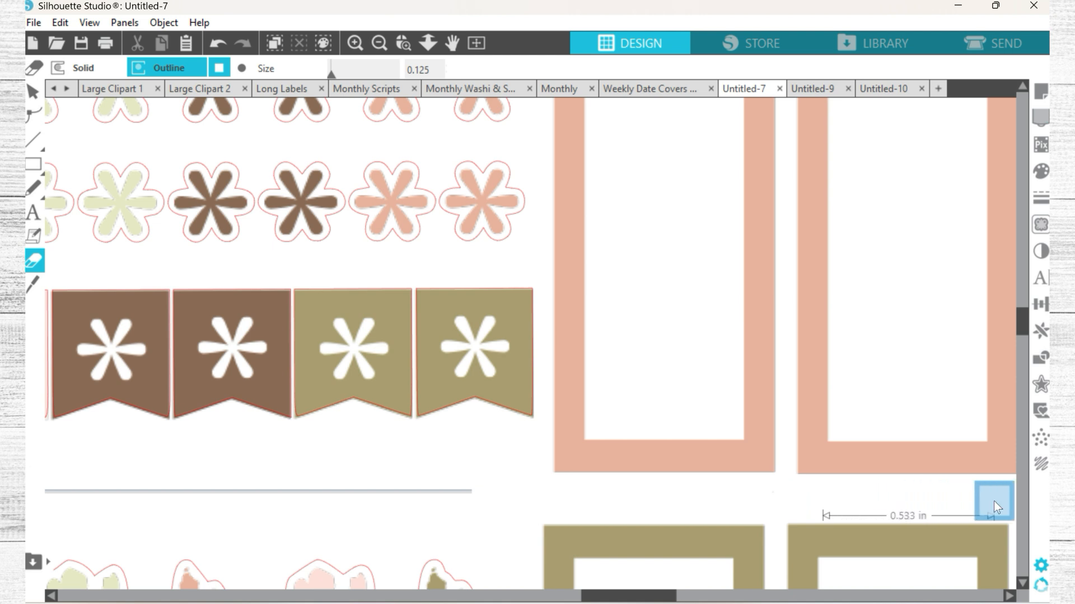
pyautogui.scroll(-3, 857, 474)
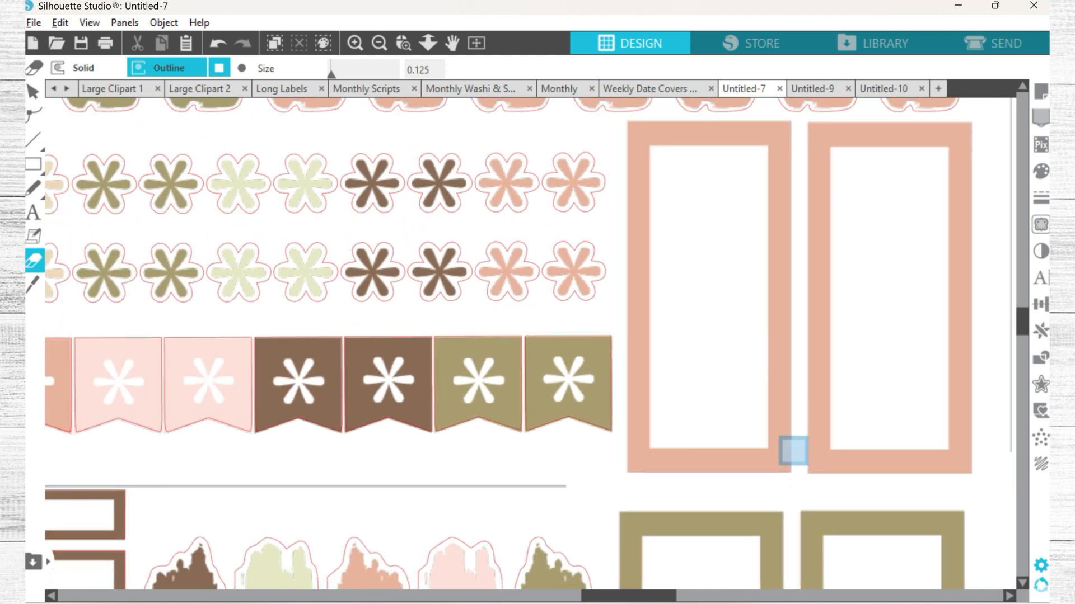
pyautogui.scroll(-4, 793, 451)
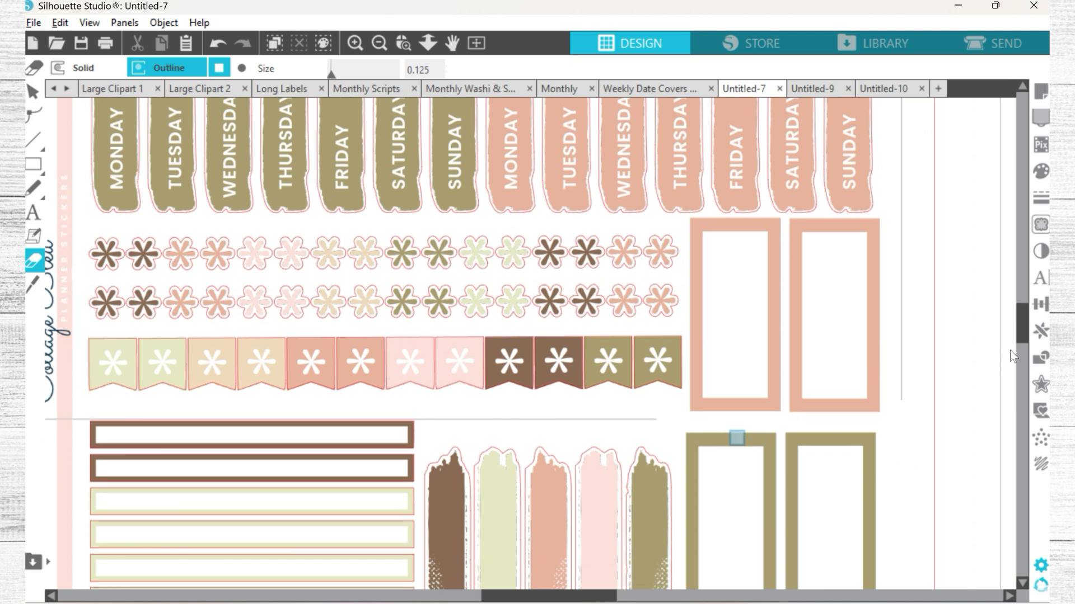
# Step: Select a trace area about 1.52 by 3.16 in around the coral and olive box stickers
pyautogui.click(1040, 225)
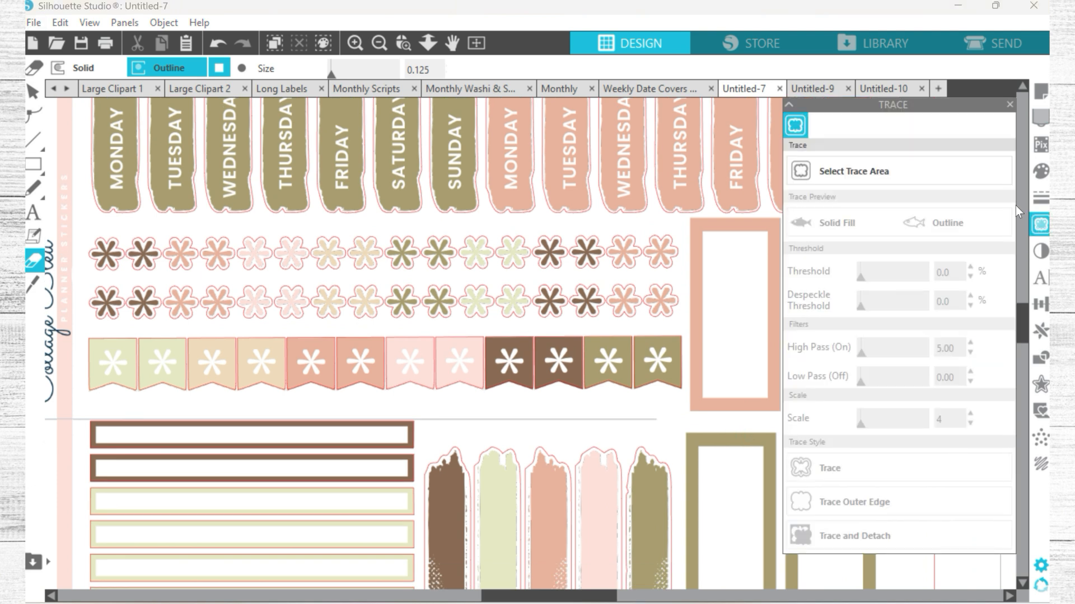
pyautogui.click(869, 179)
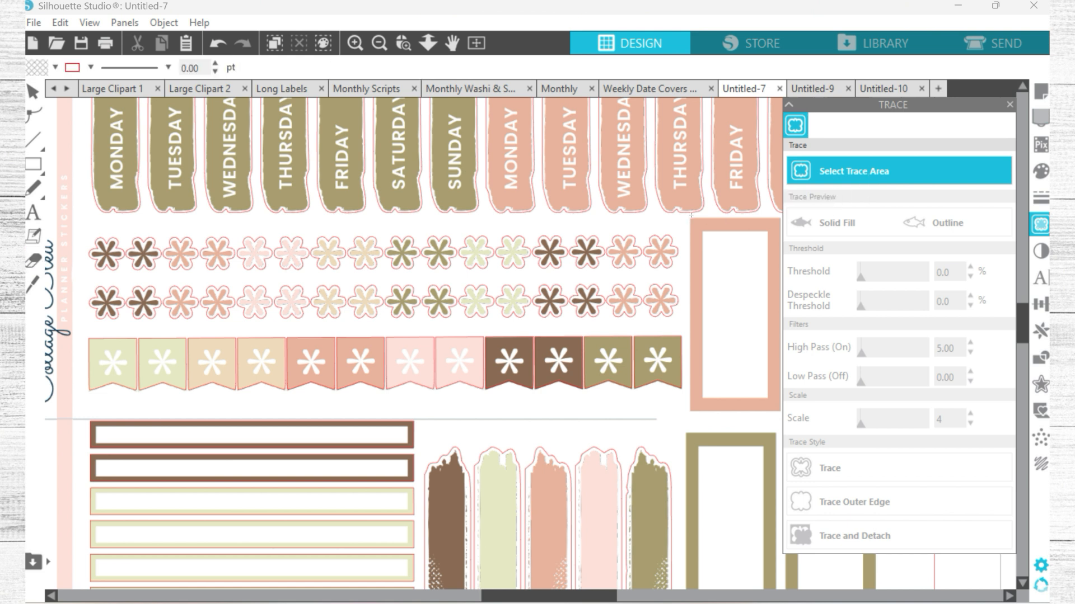
pyautogui.moveTo(686, 217)
pyautogui.mouseDown()
pyautogui.moveTo(706, 230)
pyautogui.moveTo(814, 445)
pyautogui.moveTo(865, 579)
pyautogui.moveTo(874, 585)
pyautogui.moveTo(884, 569)
pyautogui.mouseUp()
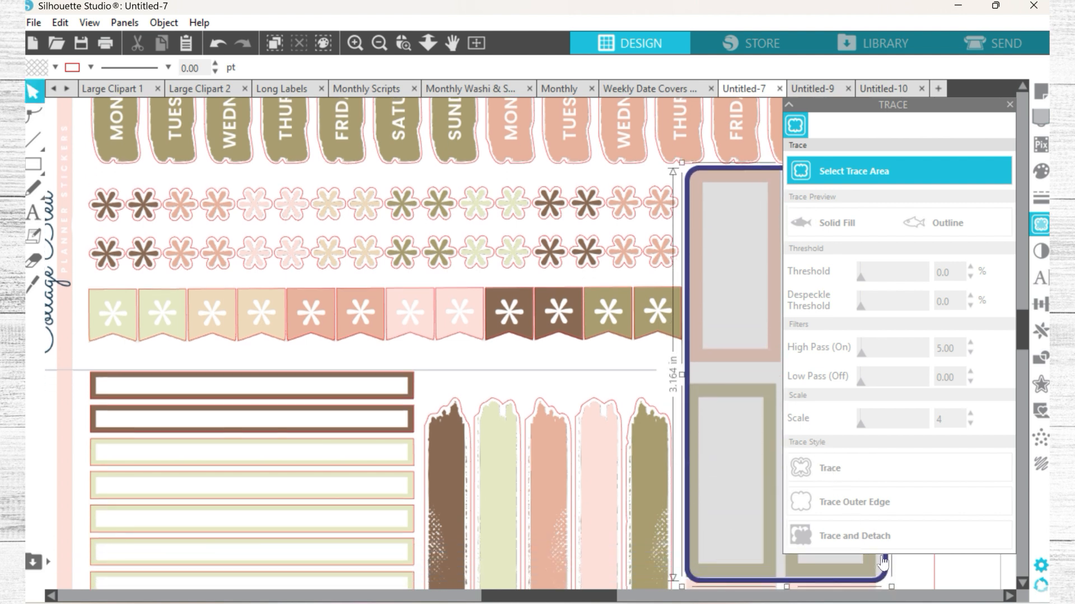
pyautogui.hscroll(3, 686, 477)
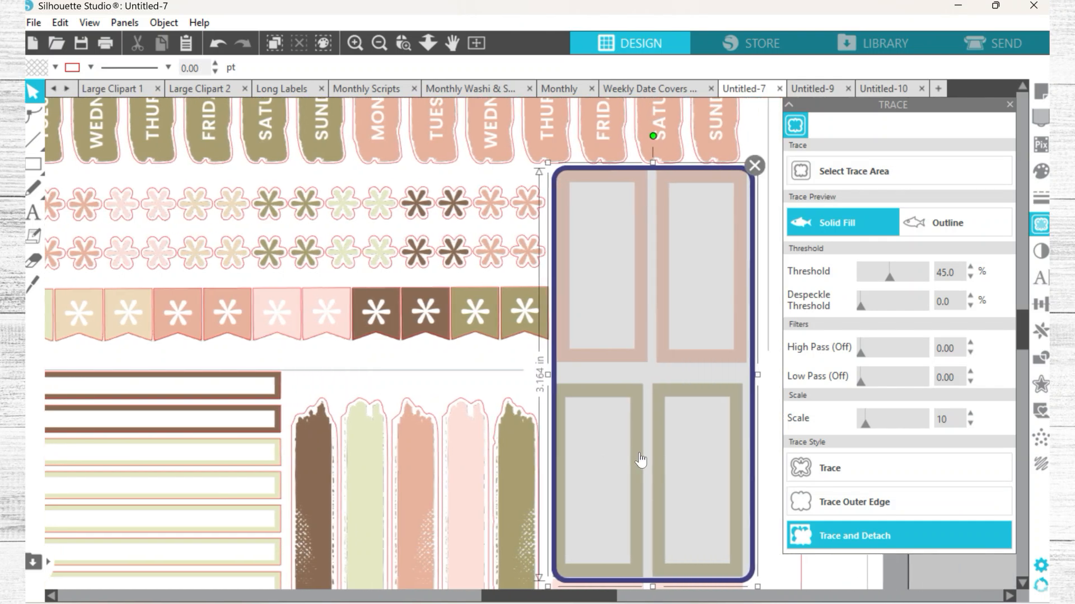
pyautogui.hscroll(3, 641, 459)
pyautogui.scroll(-1, 633, 437)
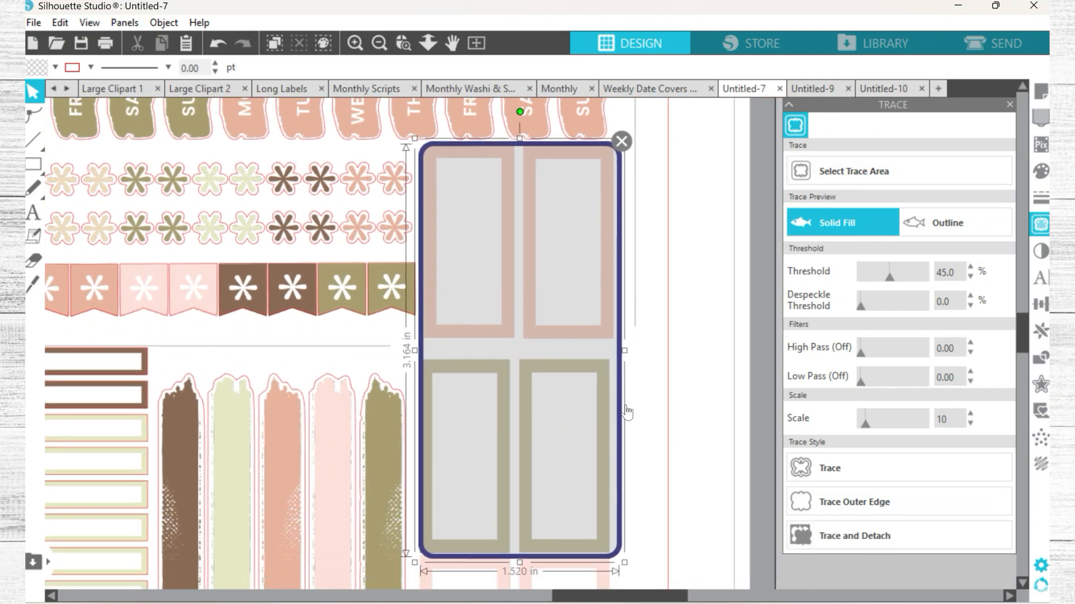
# Step: Extend the trace area over the pink box stickers and widen it slightly, to about 1.56 by 4.69 in
pyautogui.scroll(-6, 627, 412)
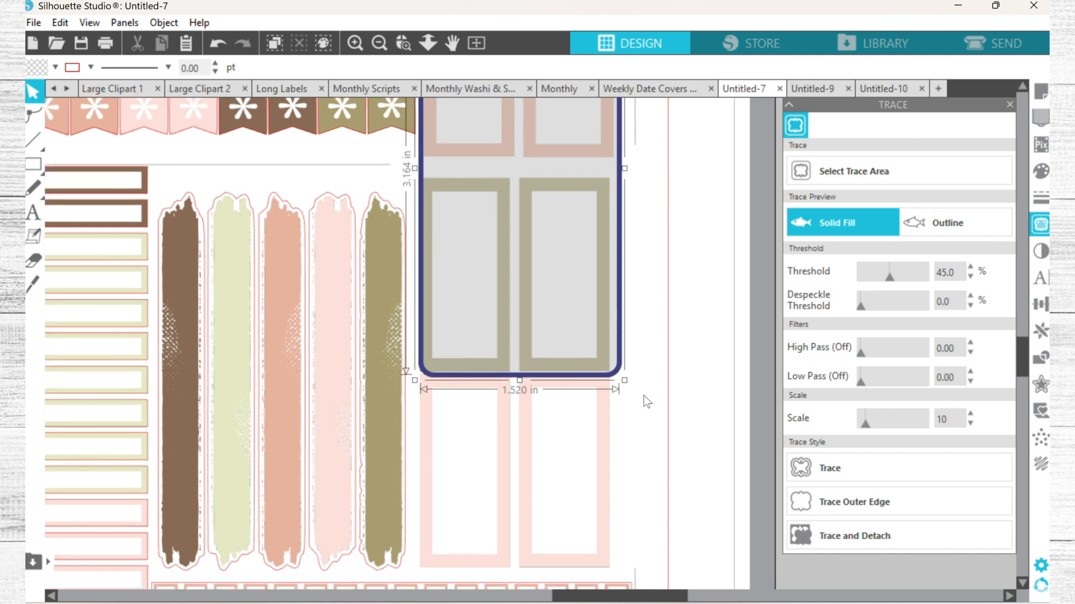
pyautogui.moveTo(519, 380); pyautogui.dragTo(518, 580)
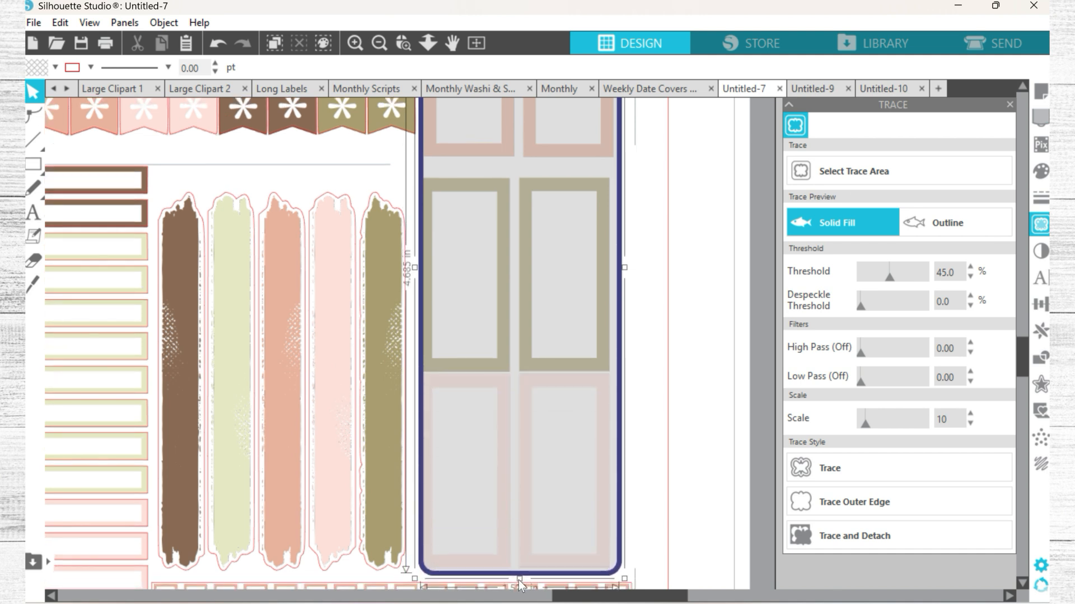
pyautogui.moveTo(414, 268); pyautogui.dragTo(410, 269)
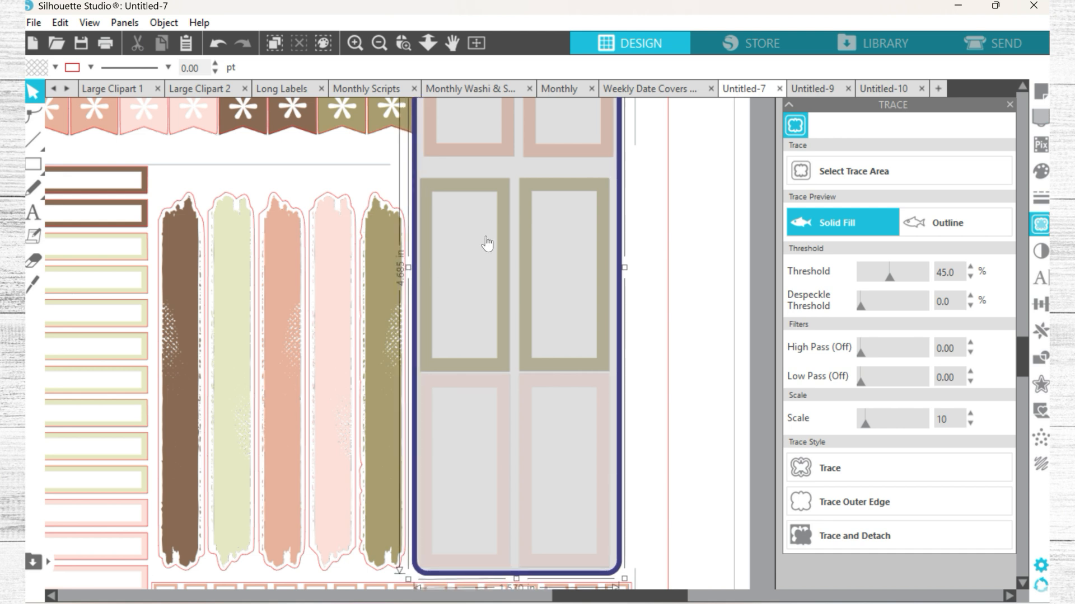
pyautogui.scroll(5, 482, 247)
pyautogui.scroll(3, 481, 235)
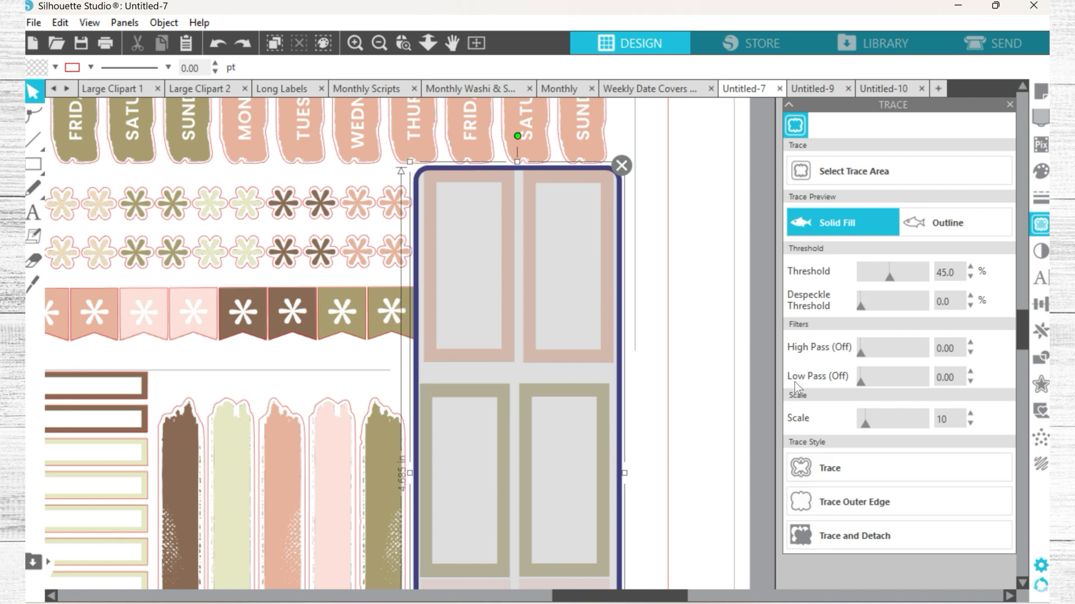
# Step: Trace the outer edge of the six box stickers with the threshold at 91% and the high pass filter at 0.00
pyautogui.moveTo(894, 274); pyautogui.dragTo(919, 285)
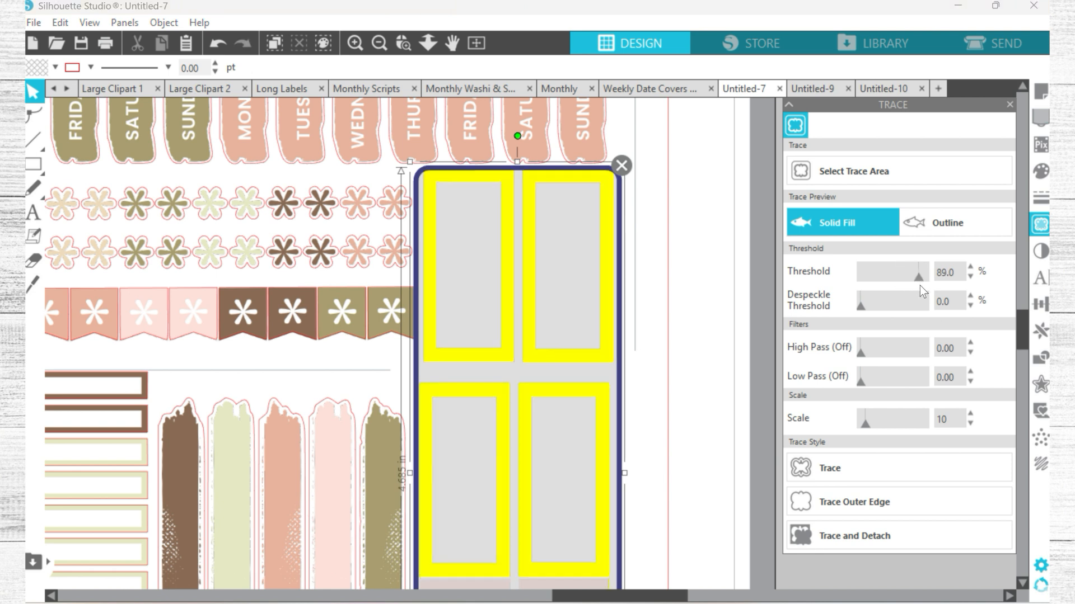
pyautogui.scroll(-5, 596, 413)
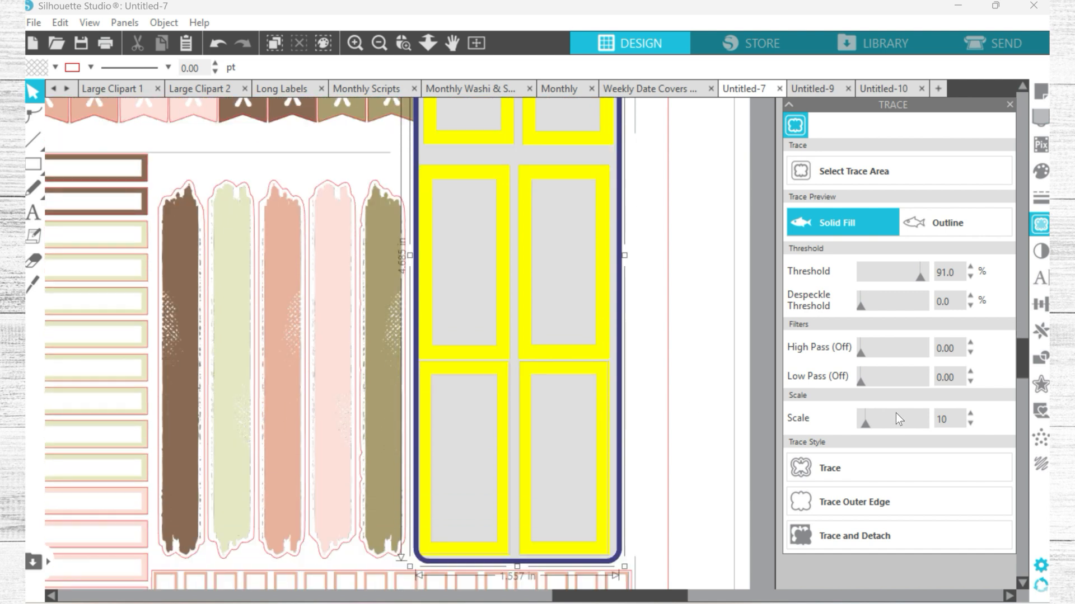
pyautogui.moveTo(873, 354); pyautogui.dragTo(859, 348)
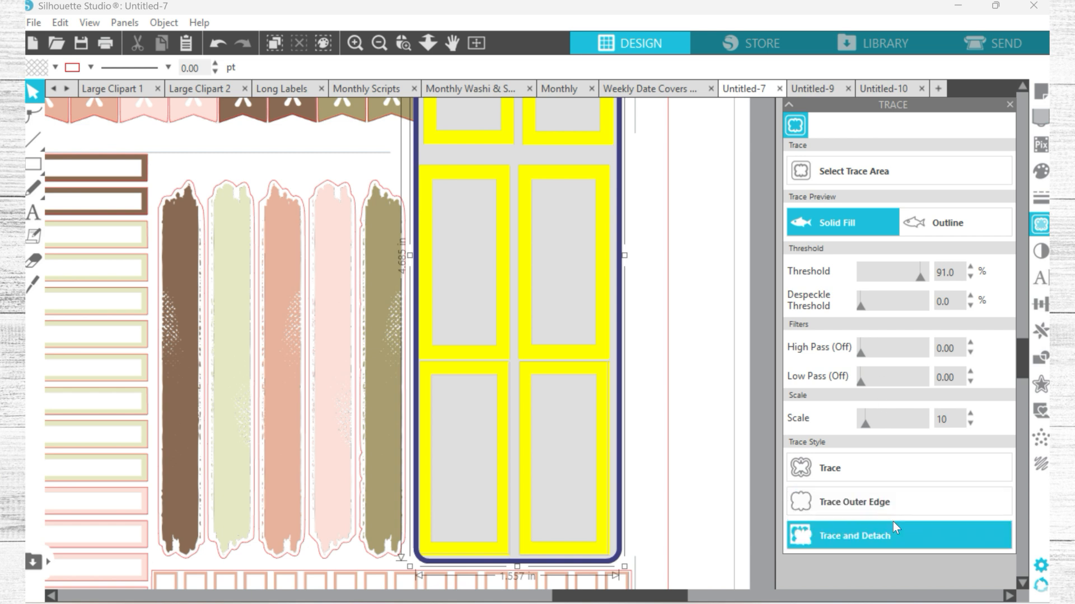
pyautogui.click(875, 504)
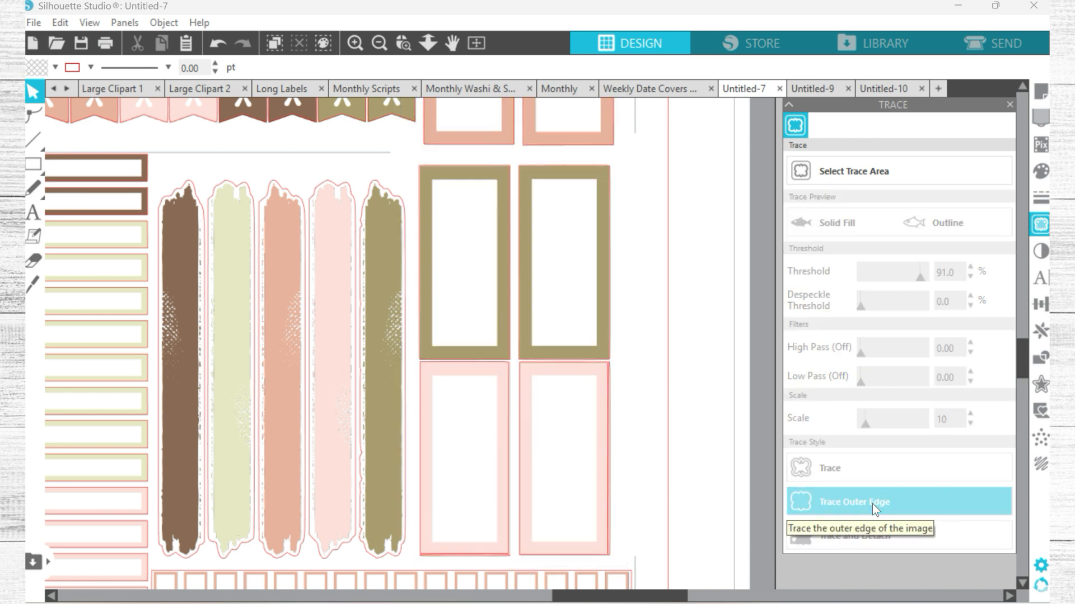
# Step: Examine the new cut lines along the outer edge of the pink box stickers up close
pyautogui.scroll(2, 647, 512)
pyautogui.scroll(5, 644, 515)
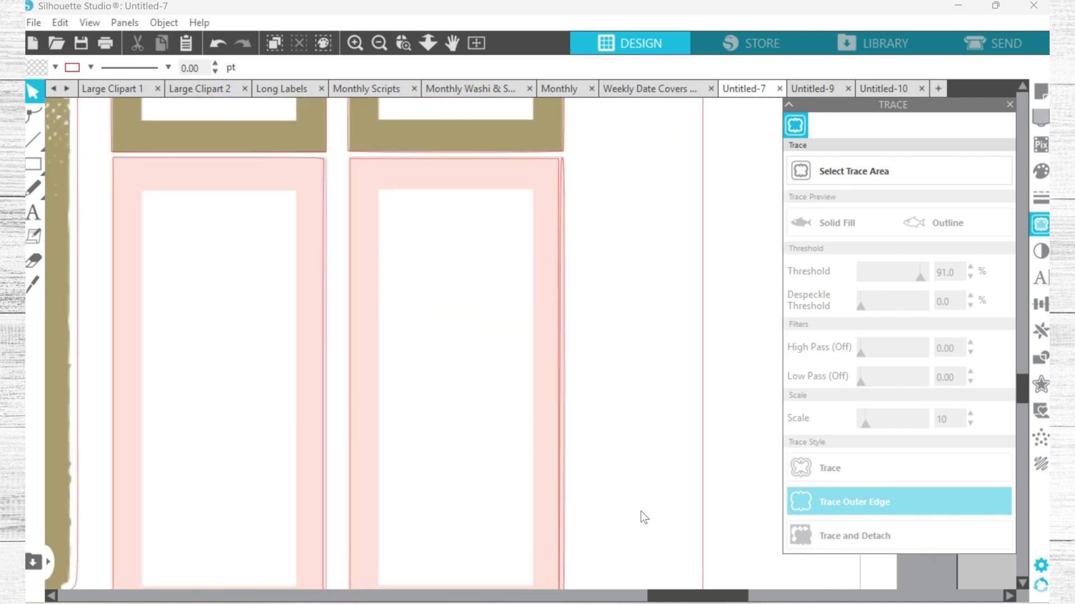
pyautogui.scroll(5, 641, 511)
pyautogui.scroll(2, 639, 517)
pyautogui.scroll(-5, 635, 513)
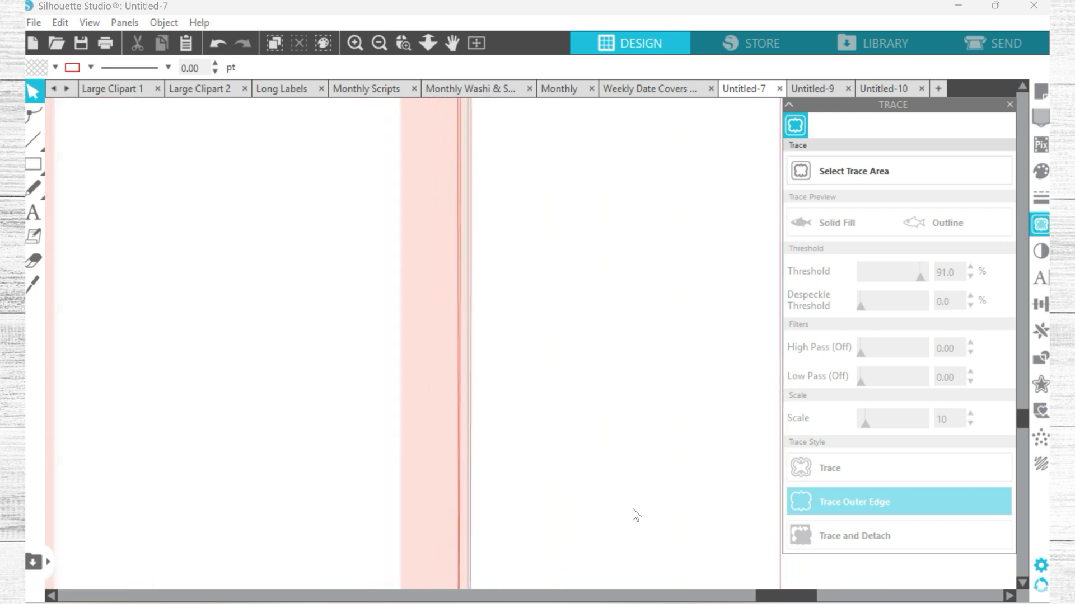
# Step: Undo the outer-edge trace of the six box stickers to bring back the trace area
pyautogui.scroll(-5, 627, 506)
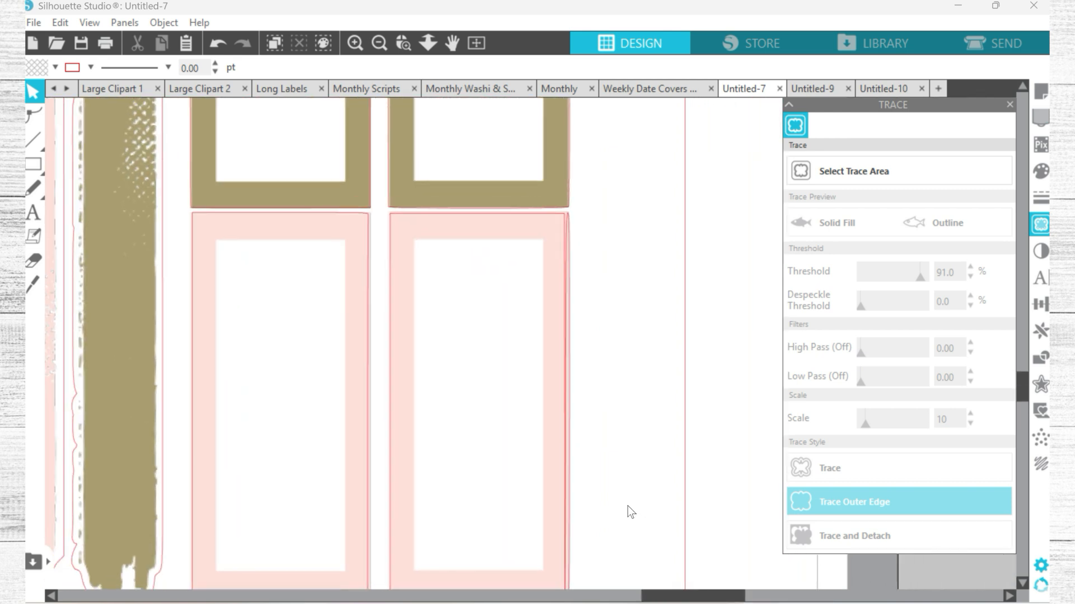
pyautogui.scroll(-1, 630, 510)
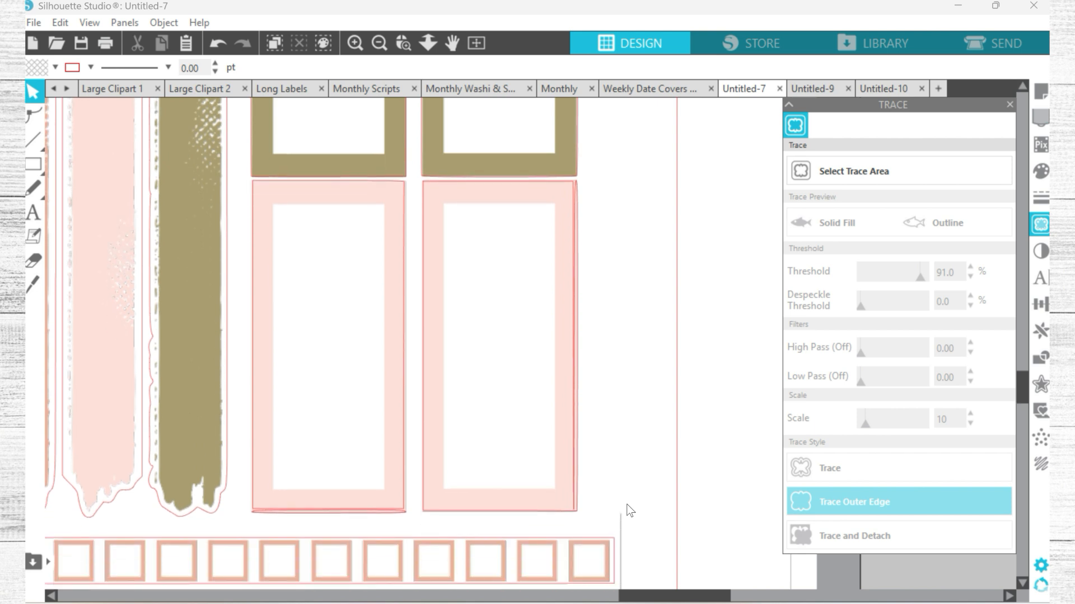
pyautogui.scroll(-3, 627, 506)
pyautogui.hotkey('ctrl', 'z')
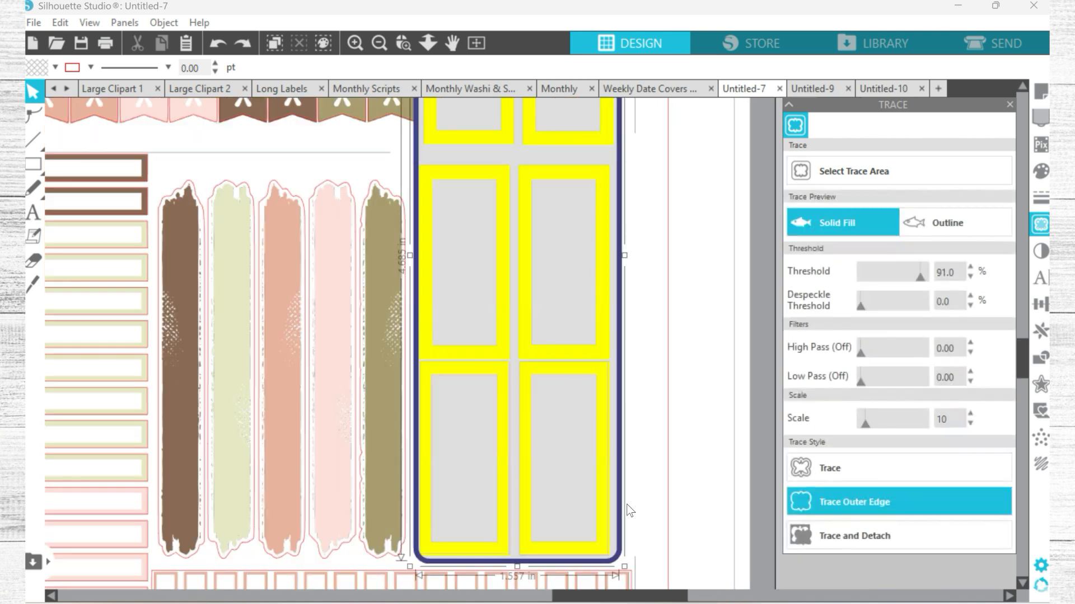
# Step: Trace the outer edge of the coral and olive boxes with despeckle threshold 16%, scale 4 and the trace area shortened to about 3.17 in
pyautogui.moveTo(876, 298)
pyautogui.mouseDown()
pyautogui.moveTo(869, 304)
pyautogui.moveTo(901, 311)
pyautogui.moveTo(849, 311)
pyautogui.moveTo(869, 308)
pyautogui.mouseUp()
pyautogui.moveTo(874, 348)
pyautogui.mouseDown()
pyautogui.moveTo(885, 348)
pyautogui.moveTo(858, 349)
pyautogui.moveTo(851, 378)
pyautogui.mouseUp()
pyautogui.click(867, 381)
pyautogui.moveTo(866, 422); pyautogui.dragTo(860, 423)
pyautogui.moveTo(517, 567)
pyautogui.mouseDown()
pyautogui.moveTo(518, 475)
pyautogui.moveTo(546, 341)
pyautogui.moveTo(544, 368)
pyautogui.mouseUp()
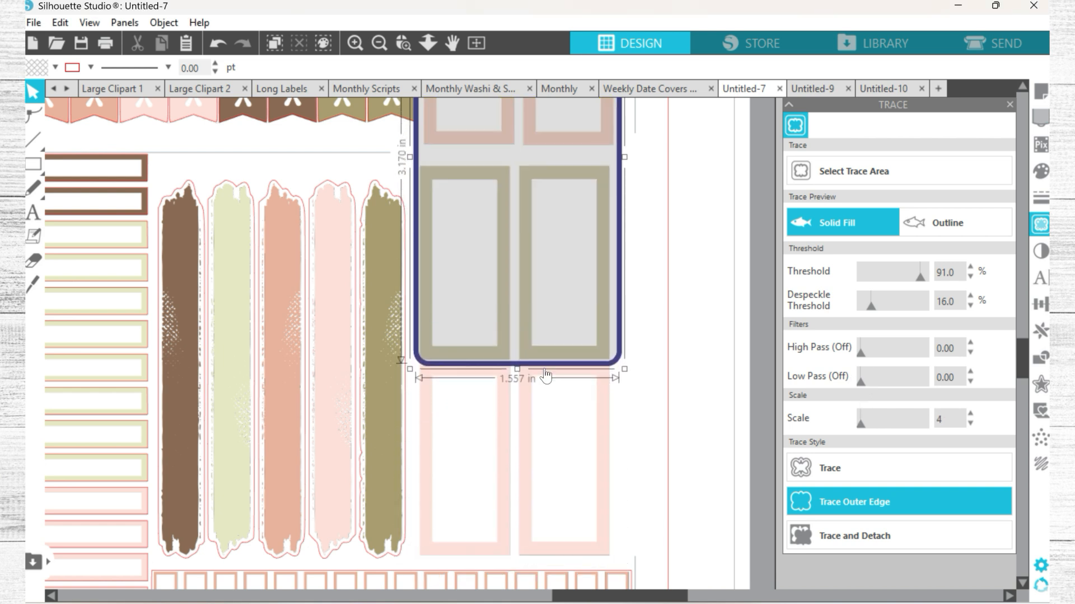
pyautogui.click(826, 501)
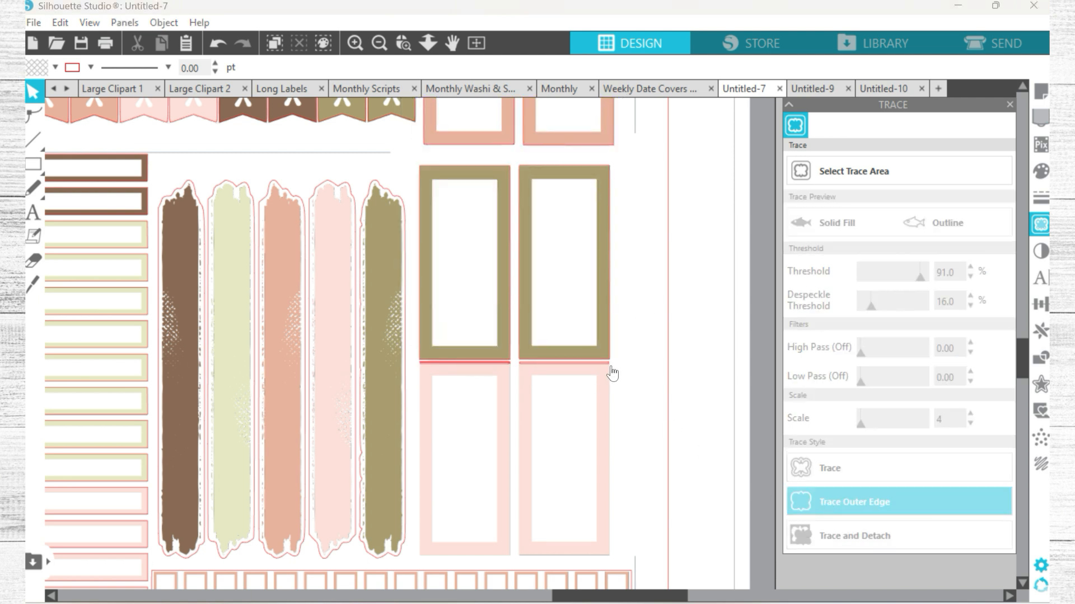
# Step: Delete the stray traced sliver along the upper edge of the right-hand pink box sticker
pyautogui.scroll(5, 610, 374)
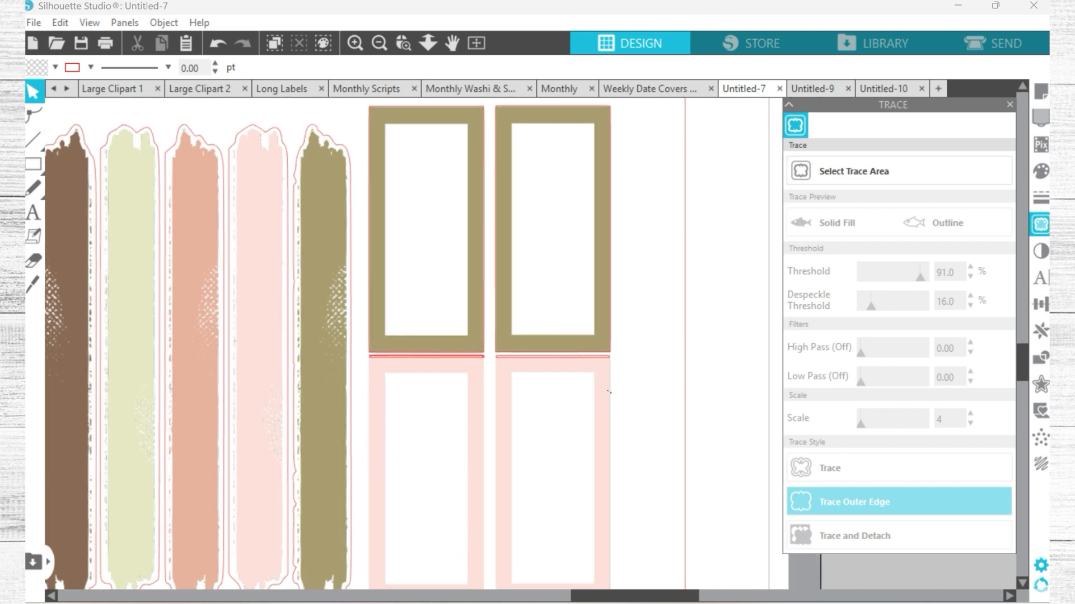
pyautogui.scroll(4, 607, 363)
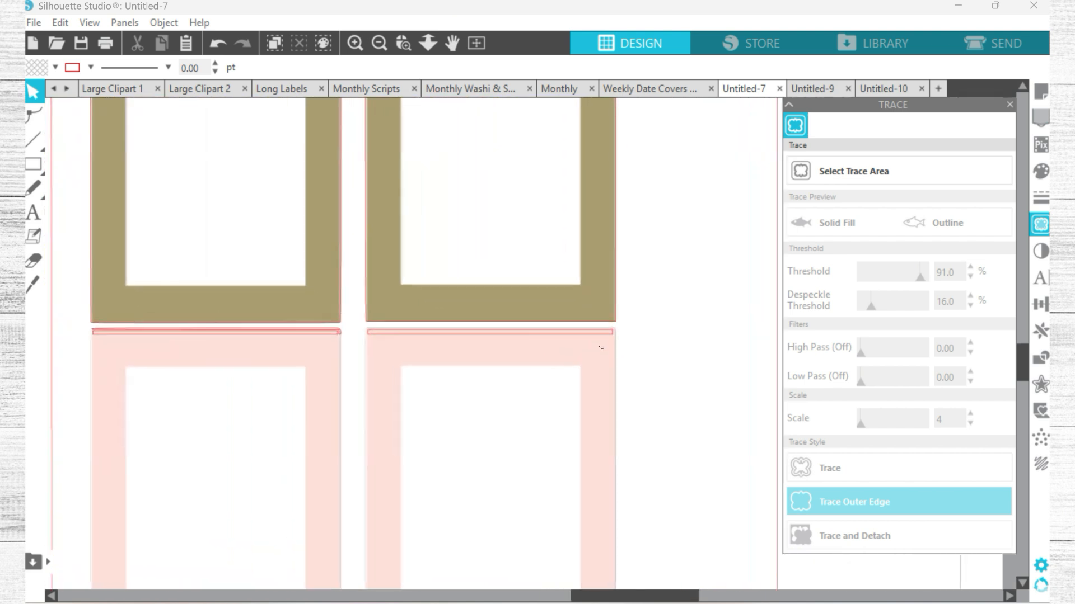
pyautogui.scroll(1, 612, 350)
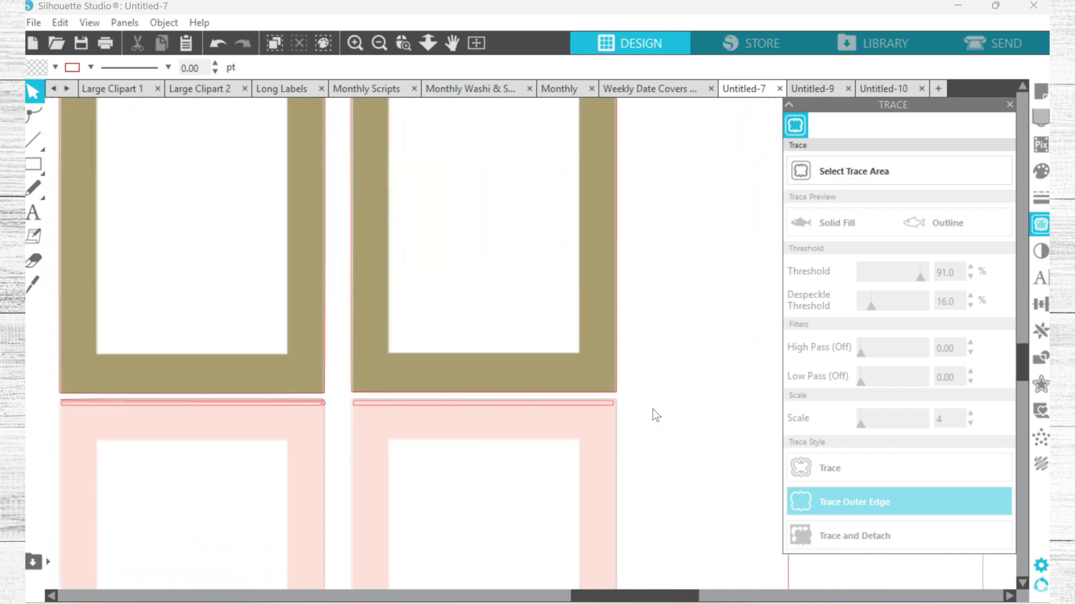
pyautogui.click(610, 409)
pyautogui.doubleClick(610, 412)
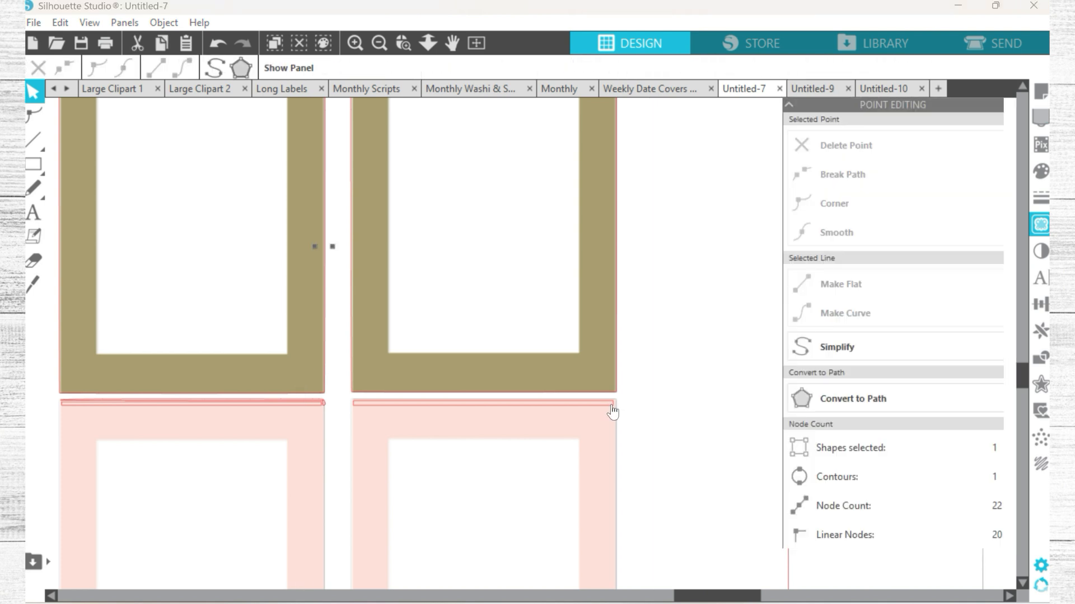
pyautogui.click(613, 404)
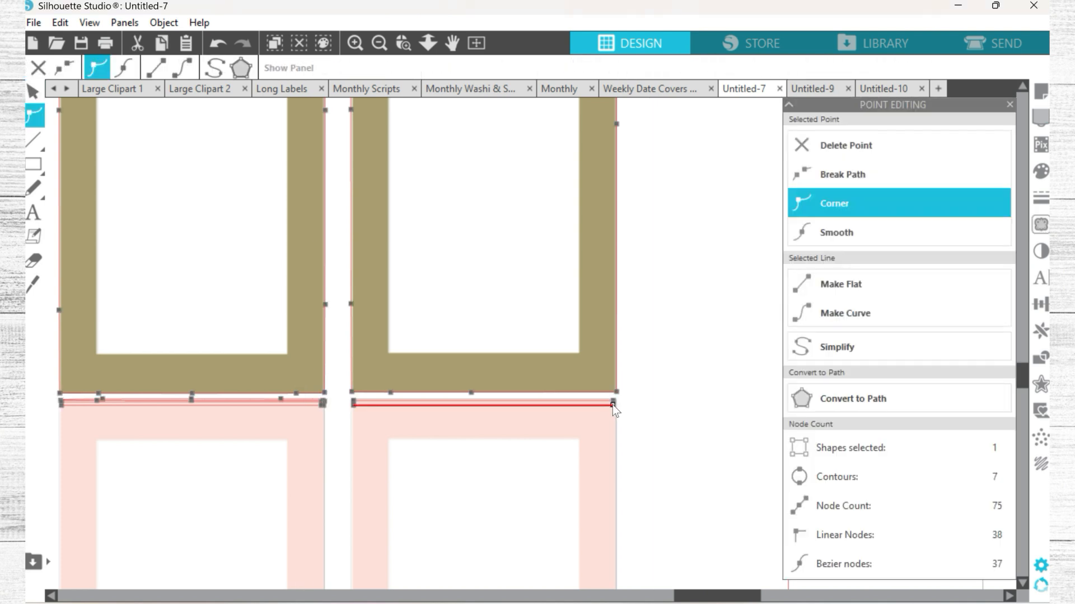
pyautogui.press('Delete')
pyautogui.press('Delete')
# Step: Delete the remaining stray traced slivers along the upper edge of the left-hand pink box sticker
pyautogui.click(324, 403)
pyautogui.press('Delete')
pyautogui.press('Delete')
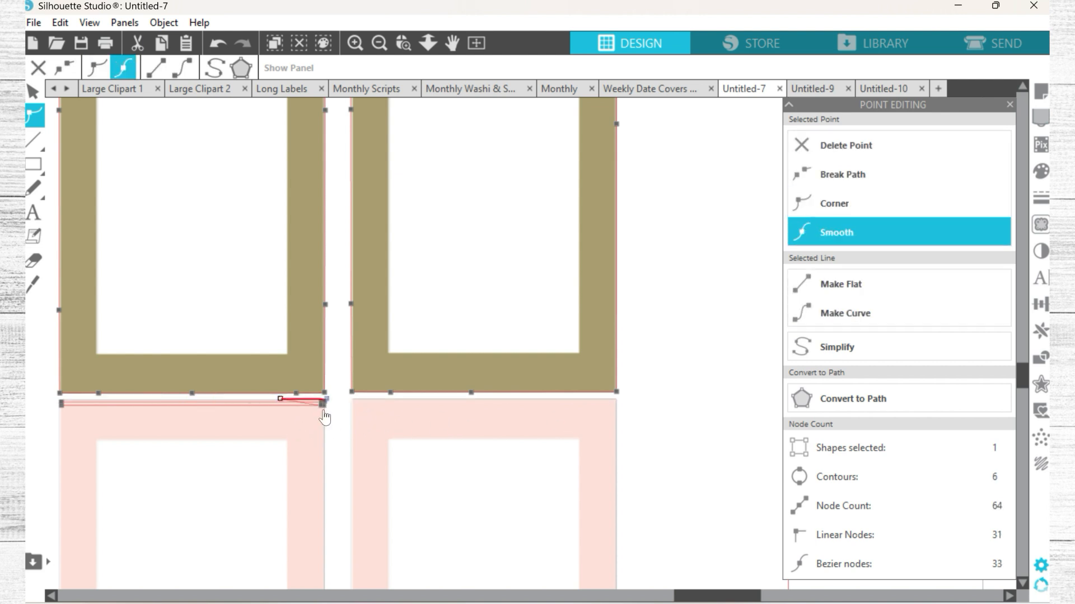
pyautogui.press('Delete')
pyautogui.click(326, 413)
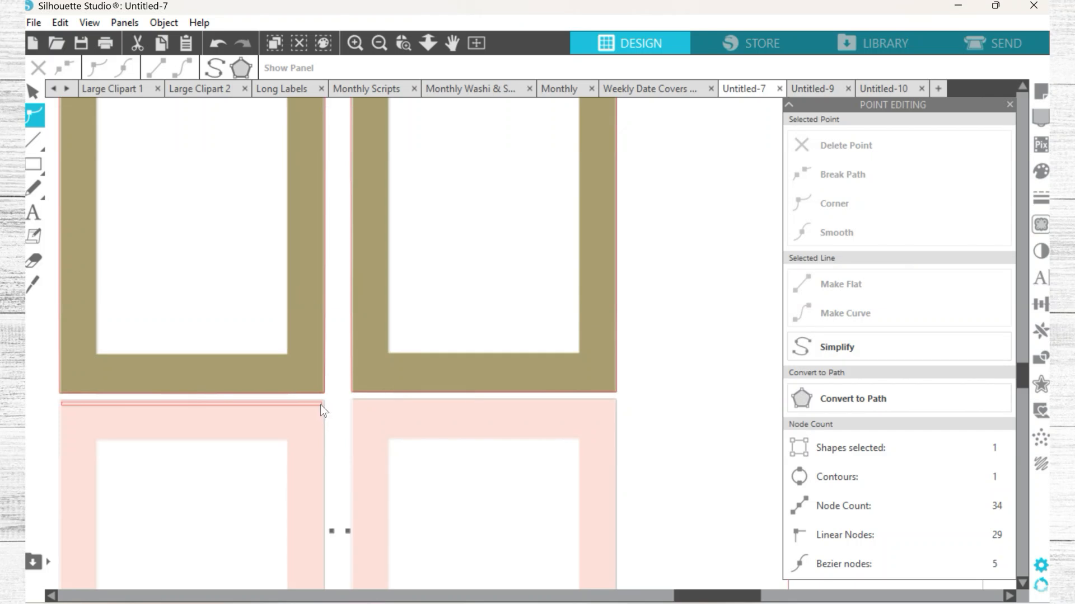
pyautogui.click(320, 405)
pyautogui.doubleClick(318, 405)
pyautogui.click(320, 403)
pyautogui.press('Delete')
pyautogui.press('Delete')
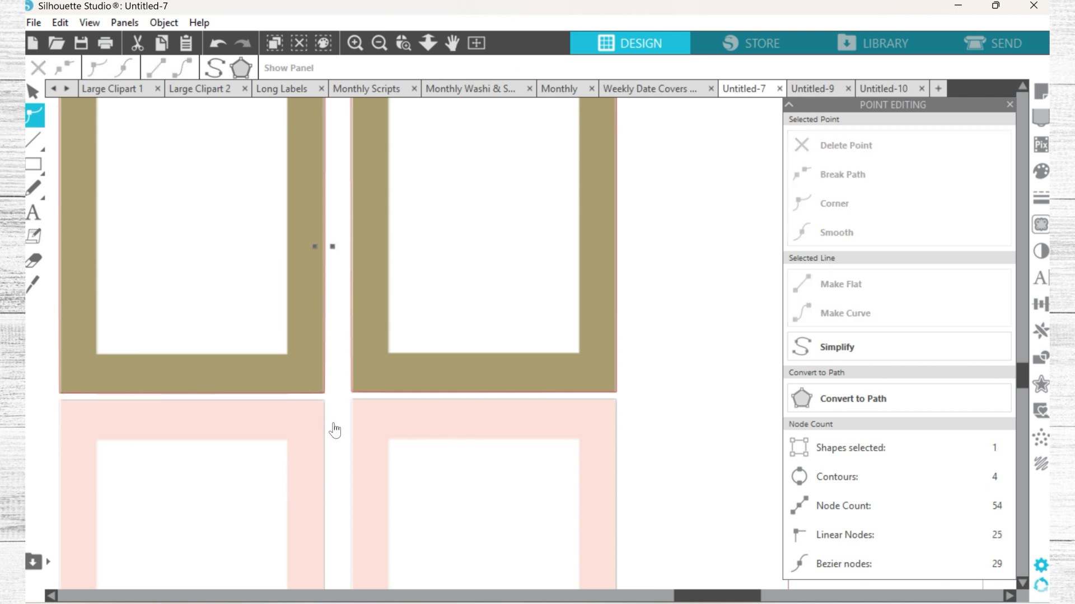
# Step: Leave point editing and examine the cut lines around the coral, olive and pink box stickers
pyautogui.scroll(-2, 604, 406)
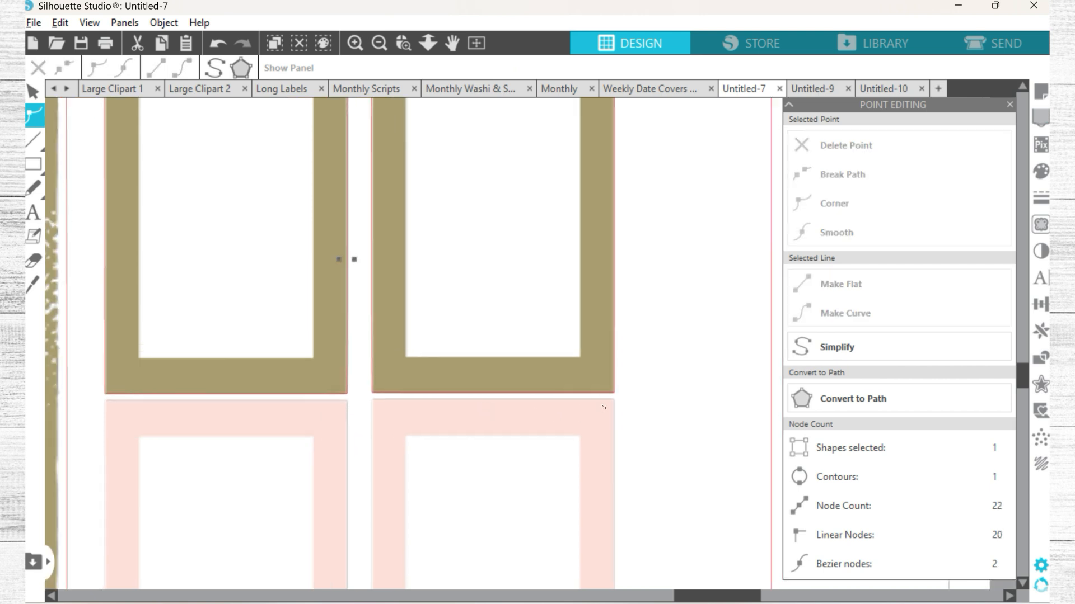
pyautogui.scroll(-2, 619, 400)
pyautogui.scroll(-3, 739, 356)
pyautogui.click(731, 357)
pyautogui.scroll(-1, 727, 356)
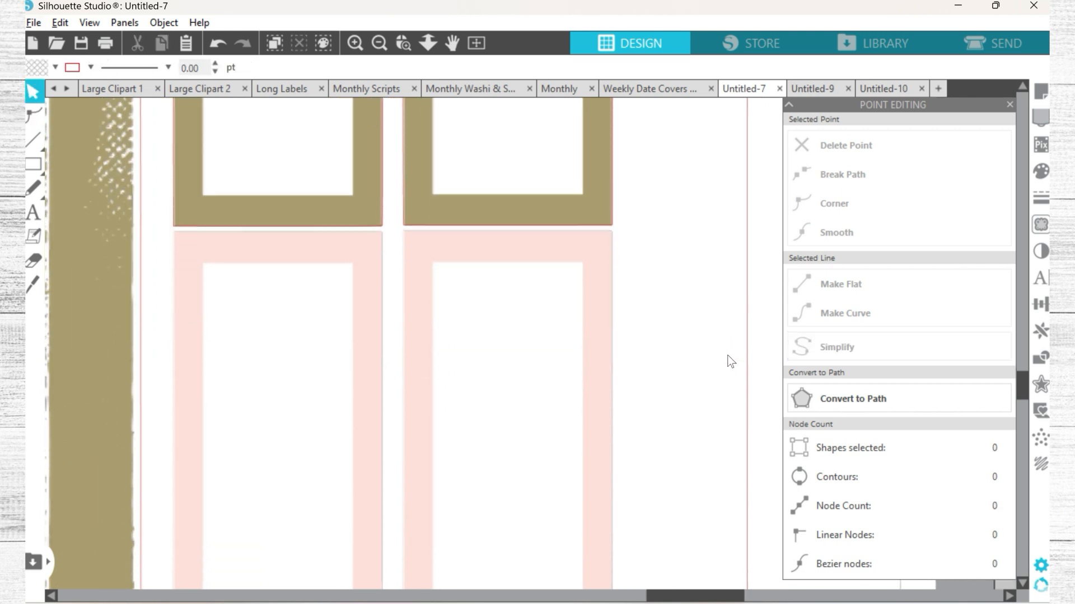
pyautogui.scroll(-2, 727, 362)
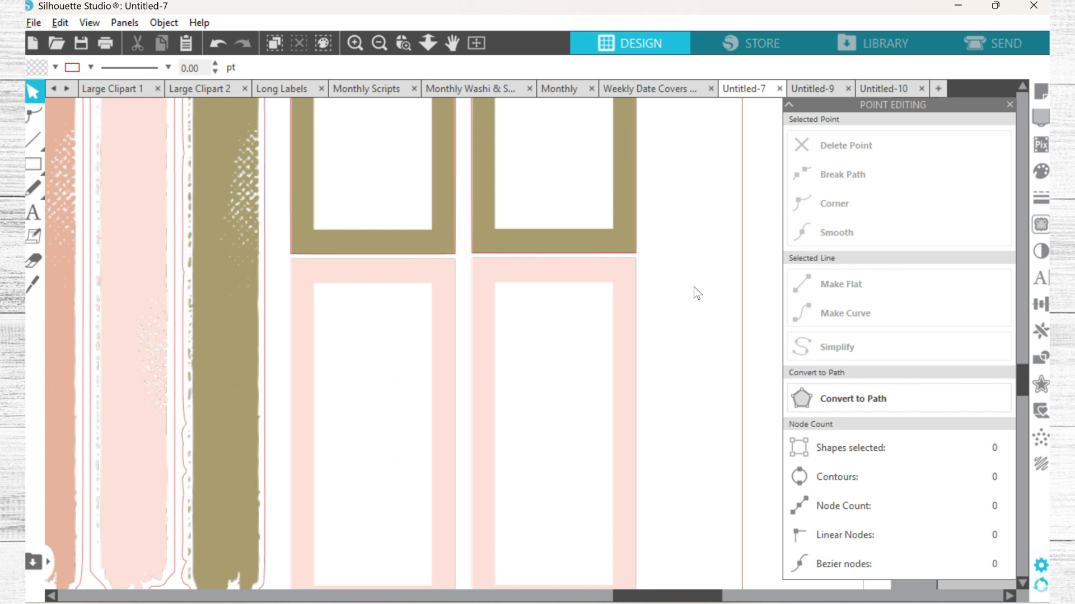
pyautogui.scroll(5, 696, 285)
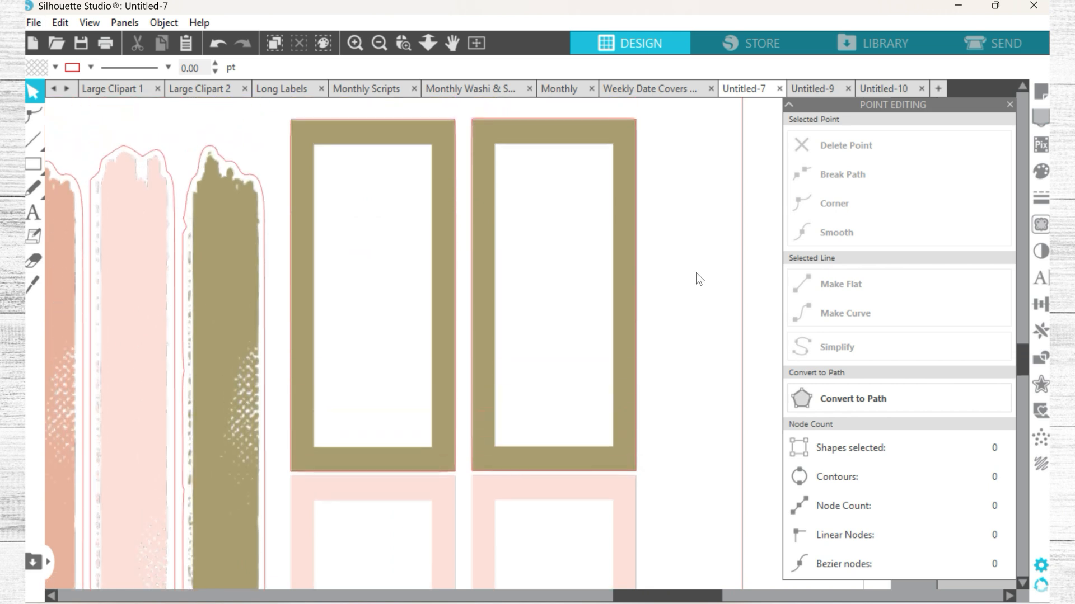
pyautogui.scroll(6, 696, 273)
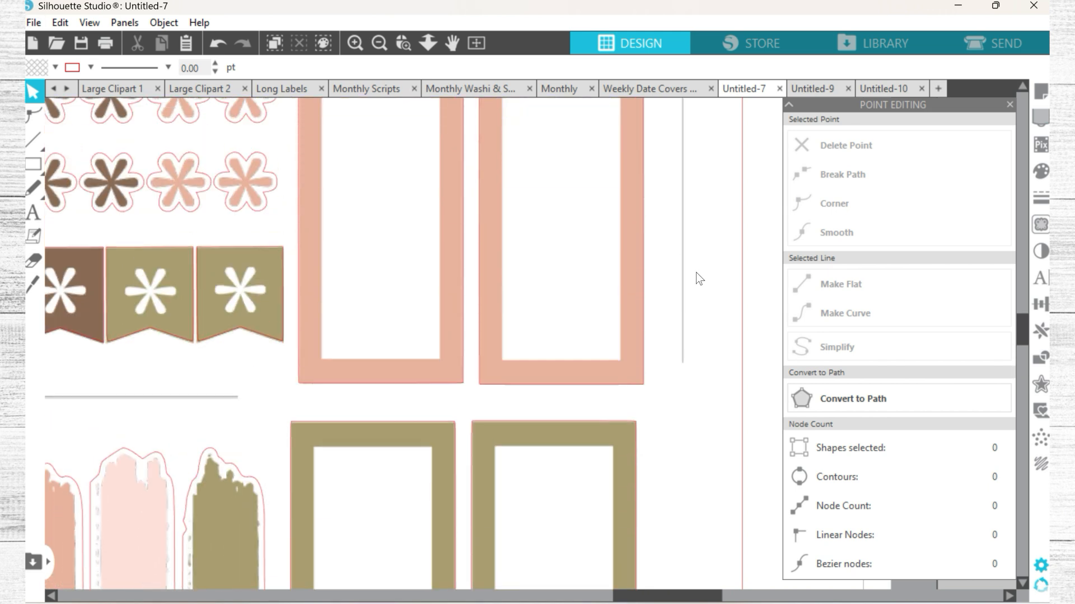
pyautogui.scroll(1, 696, 271)
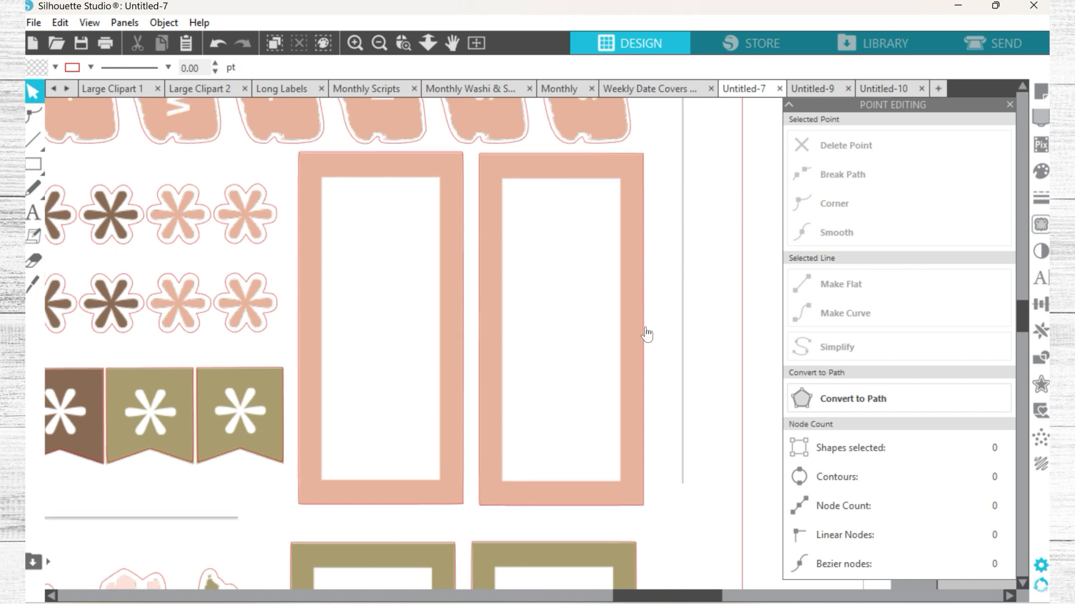
pyautogui.scroll(-8, 646, 312)
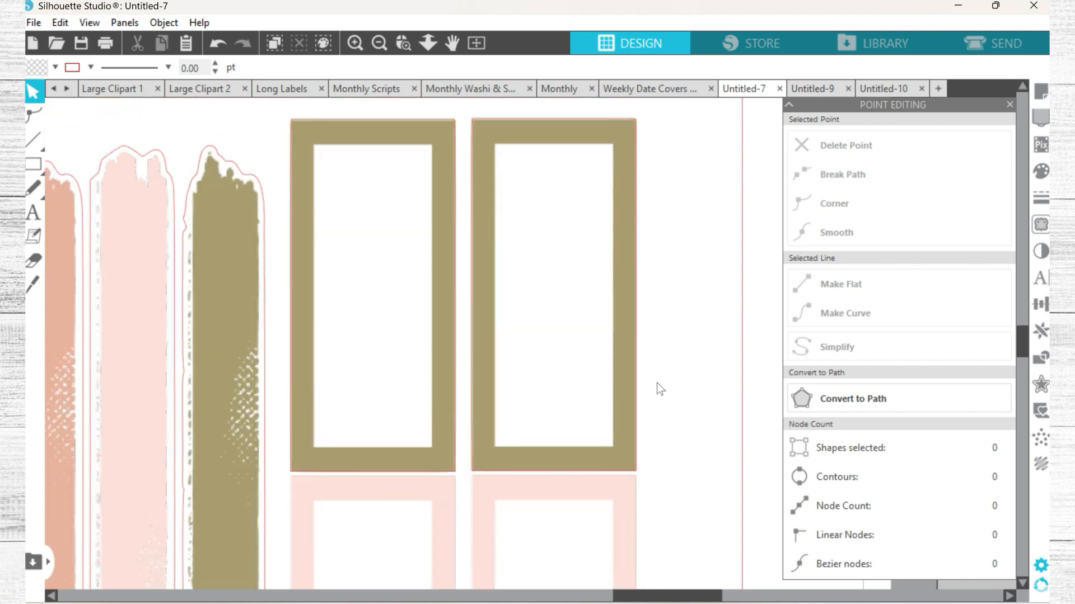
pyautogui.scroll(-5, 659, 386)
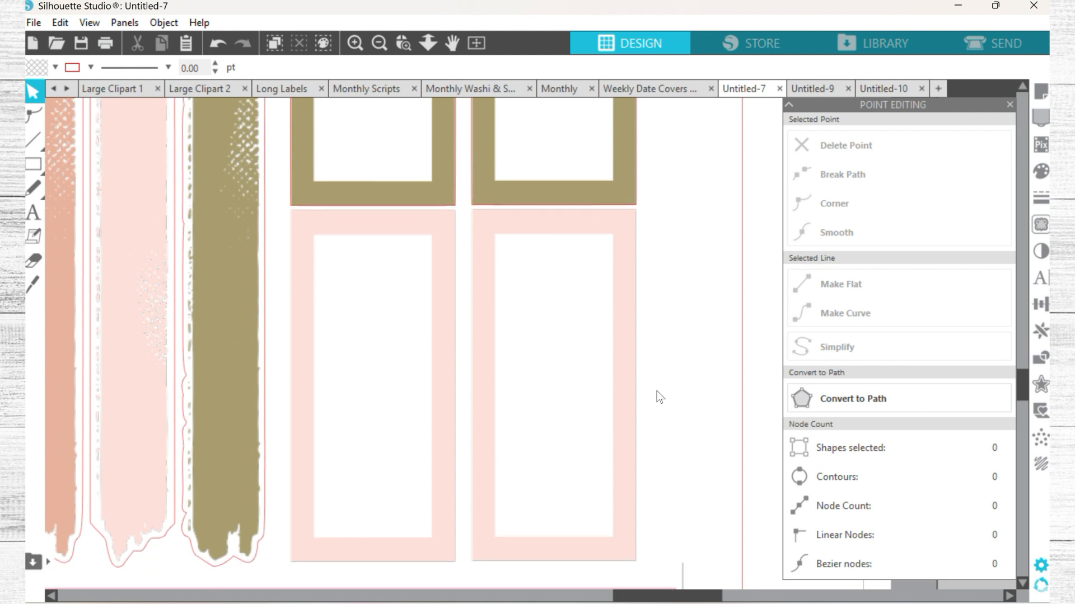
pyautogui.scroll(-1, 659, 397)
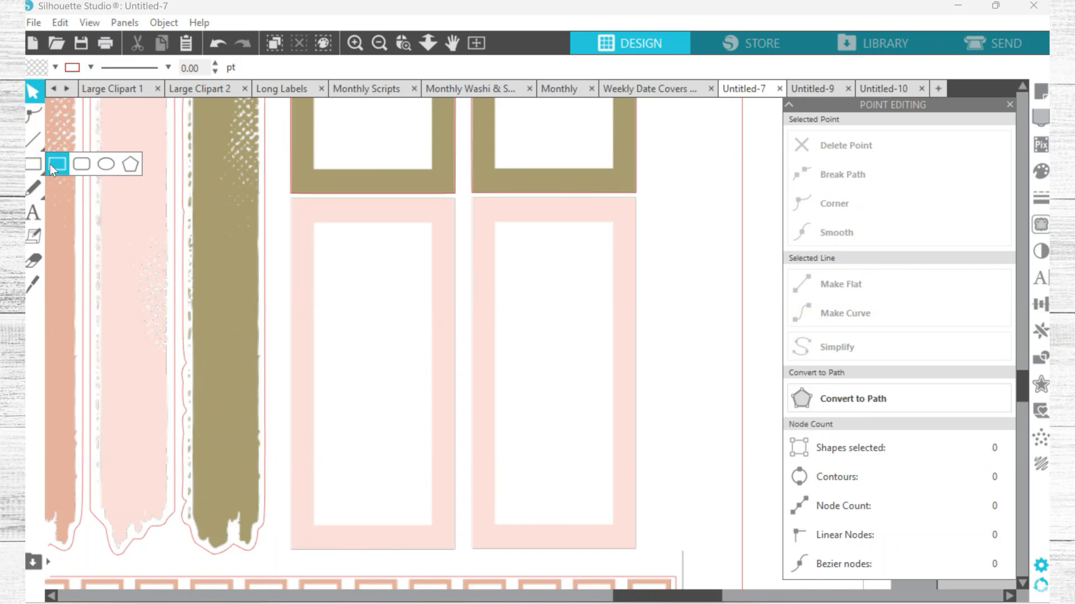
# Step: Draw an unfilled red rectangle about 0.70 by 1.49 in around each of the two pink box stickers as cut lines
pyautogui.click(51, 164)
pyautogui.click(54, 69)
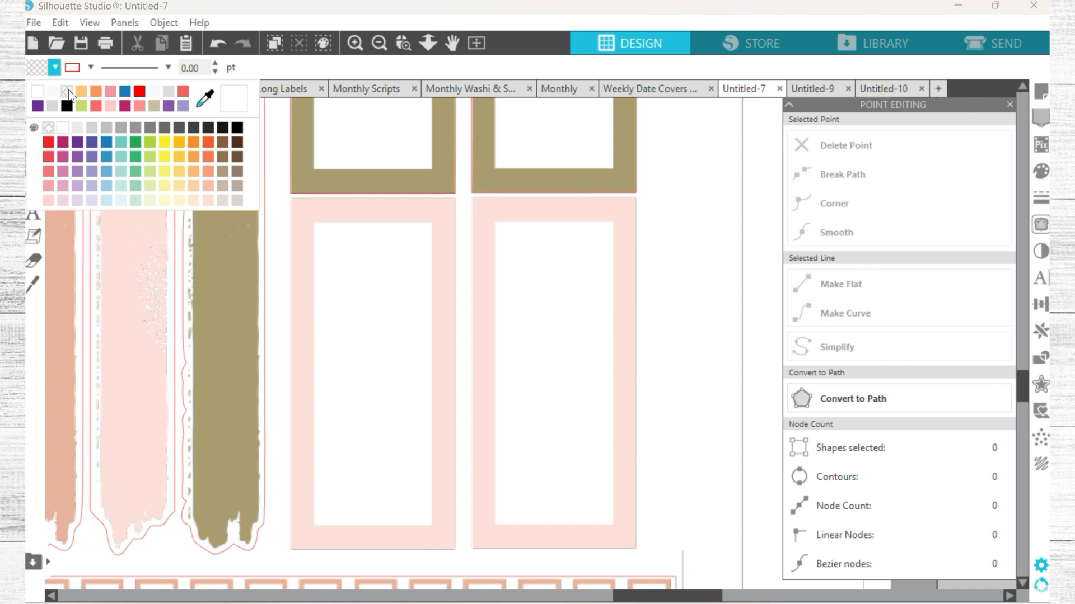
pyautogui.click(72, 85)
pyautogui.click(90, 67)
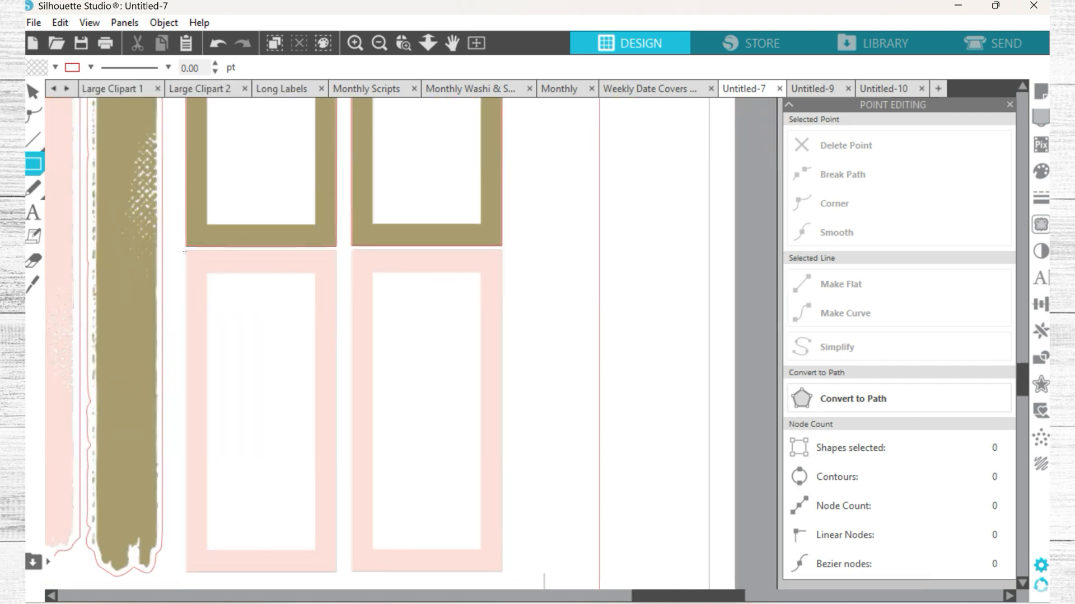
pyautogui.moveTo(185, 251); pyautogui.dragTo(338, 580)
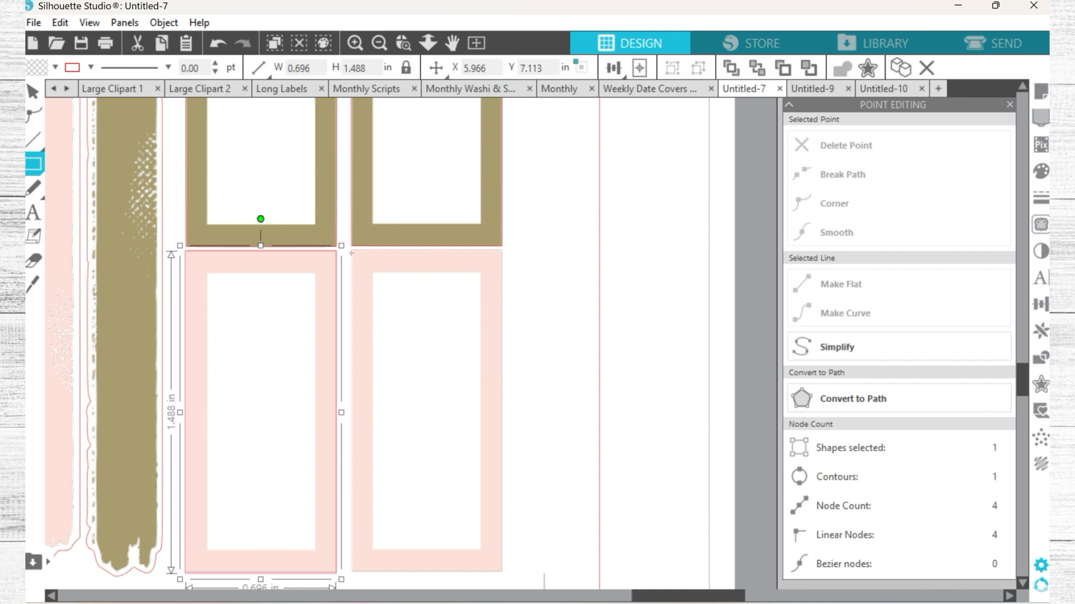
pyautogui.moveTo(352, 251); pyautogui.dragTo(504, 573)
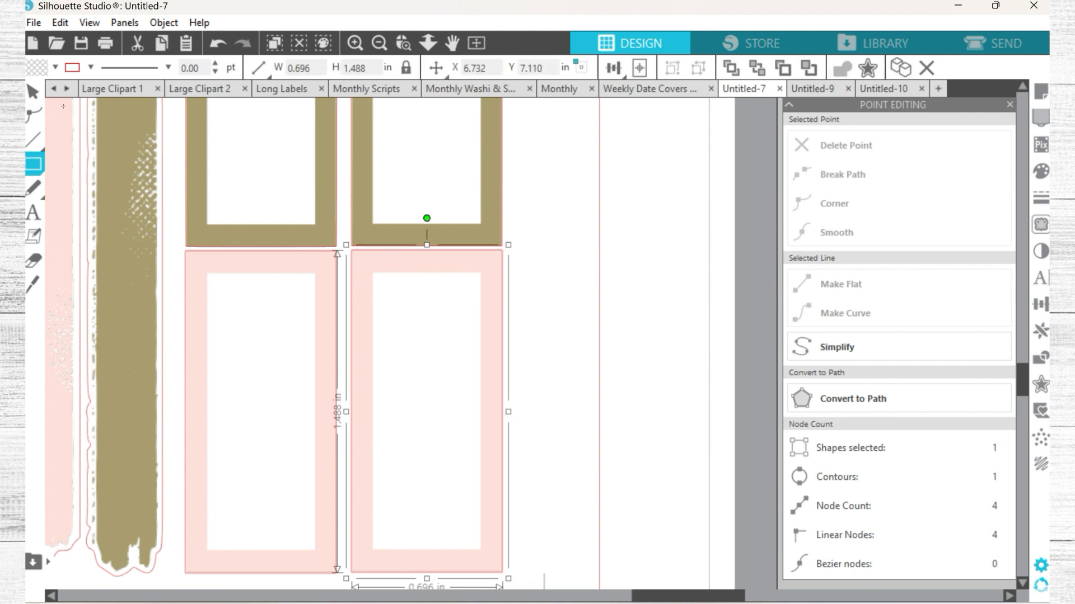
pyautogui.click(39, 95)
pyautogui.click(586, 321)
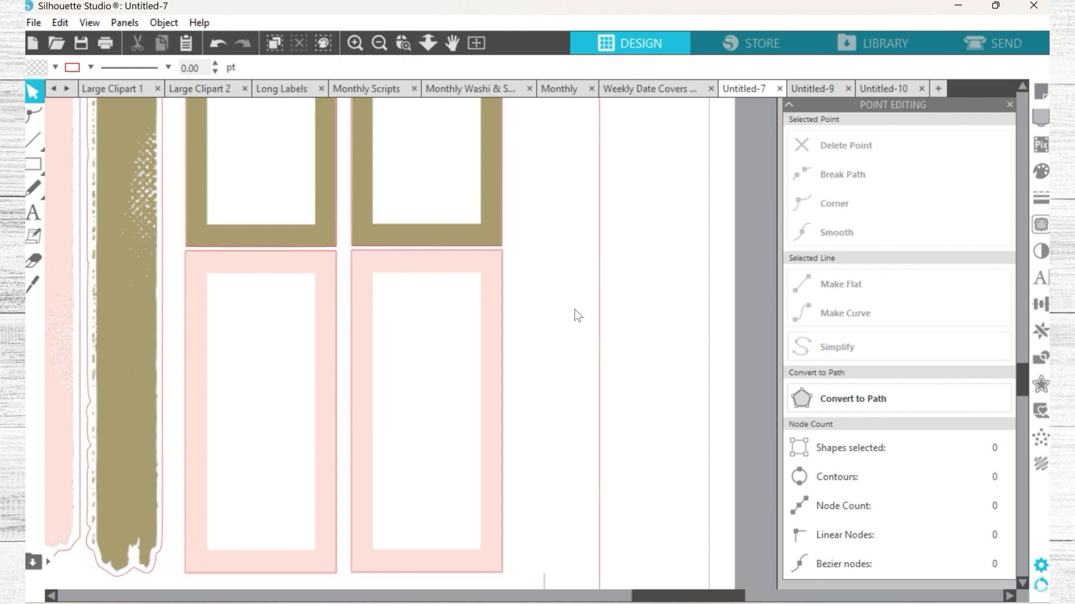
# Step: Examine the rectangular cut lines drawn around the pink box stickers up close
pyautogui.scroll(1, 413, 280)
pyautogui.scroll(5, 413, 280)
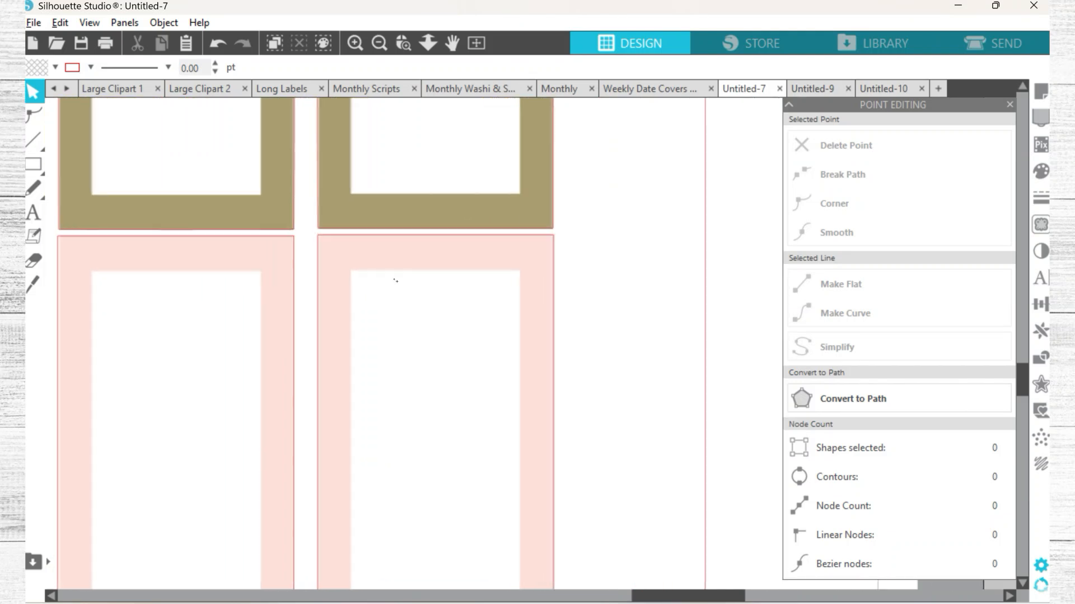
pyautogui.scroll(2, 579, 356)
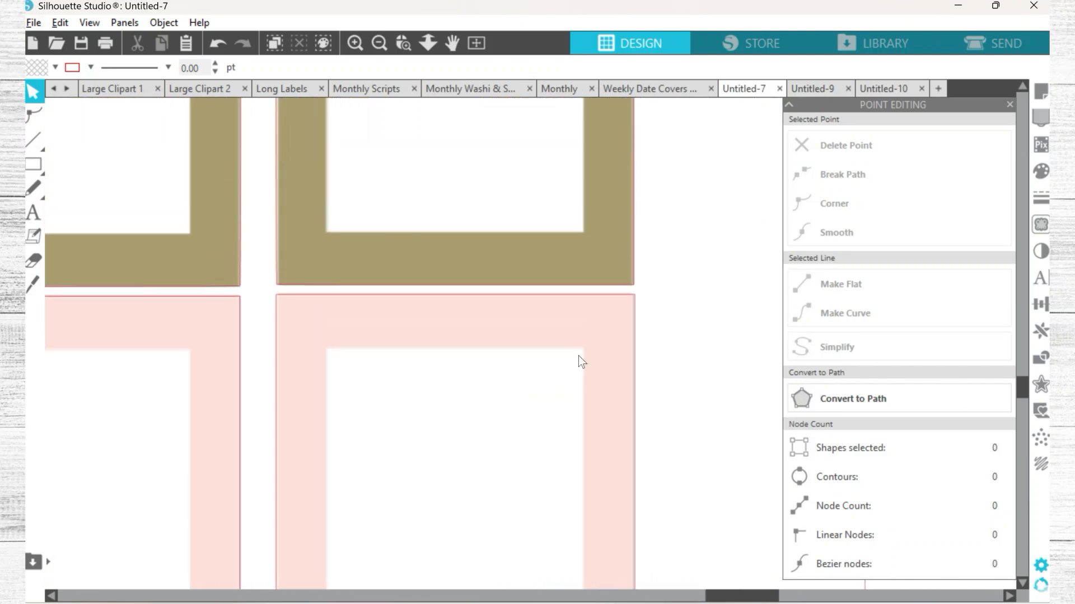
pyautogui.scroll(-4, 580, 357)
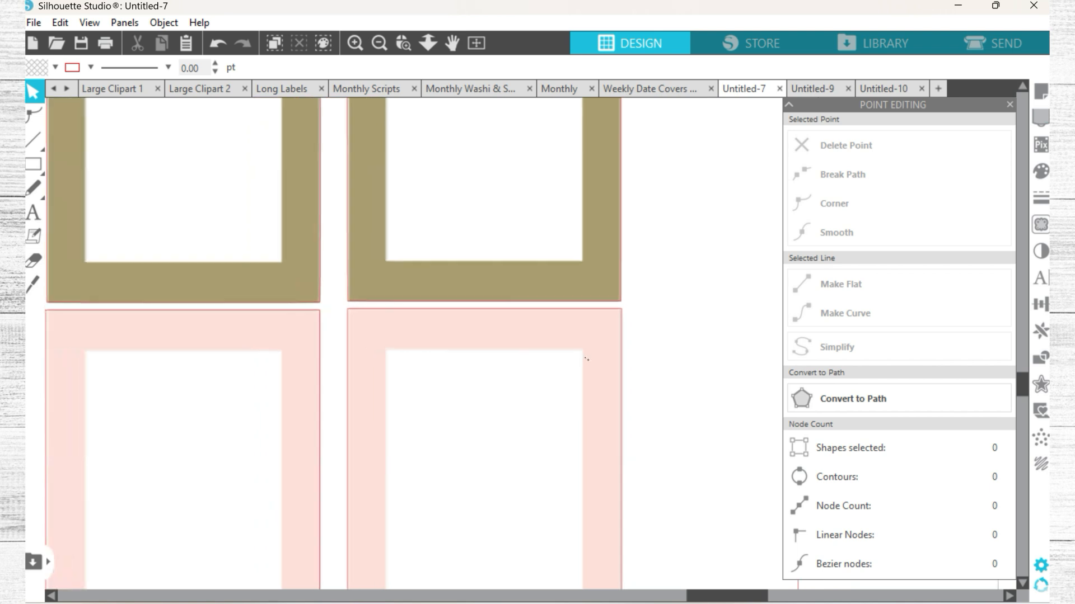
pyautogui.scroll(-4, 588, 359)
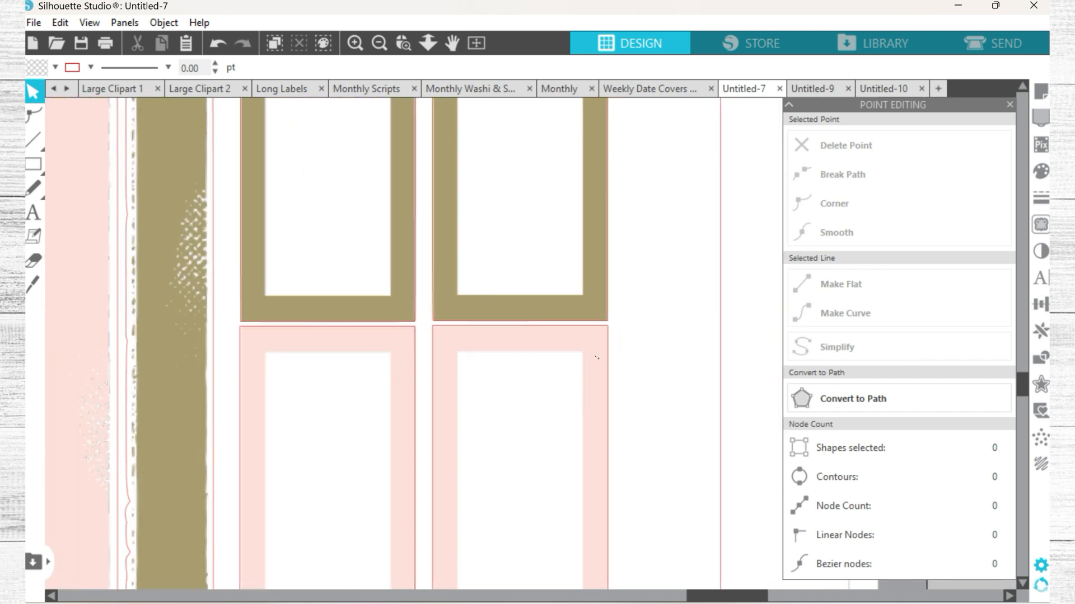
pyautogui.scroll(-4, 603, 344)
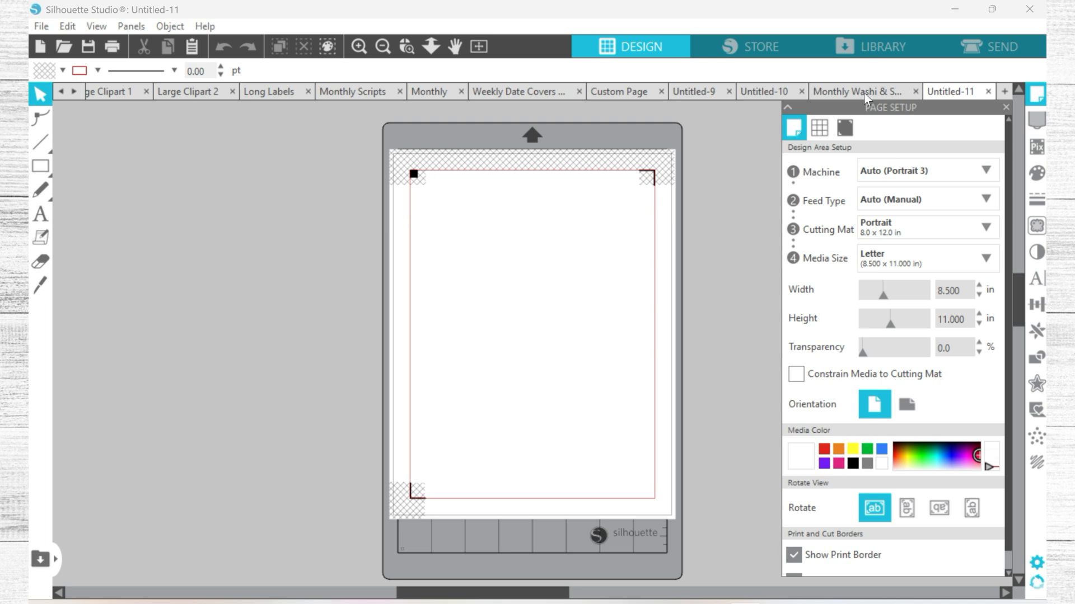
# Step: Copy all artwork and cut lines from the Monthly Washi & Small Clipart sheet into the blank Untitled-11 document
pyautogui.click(865, 93)
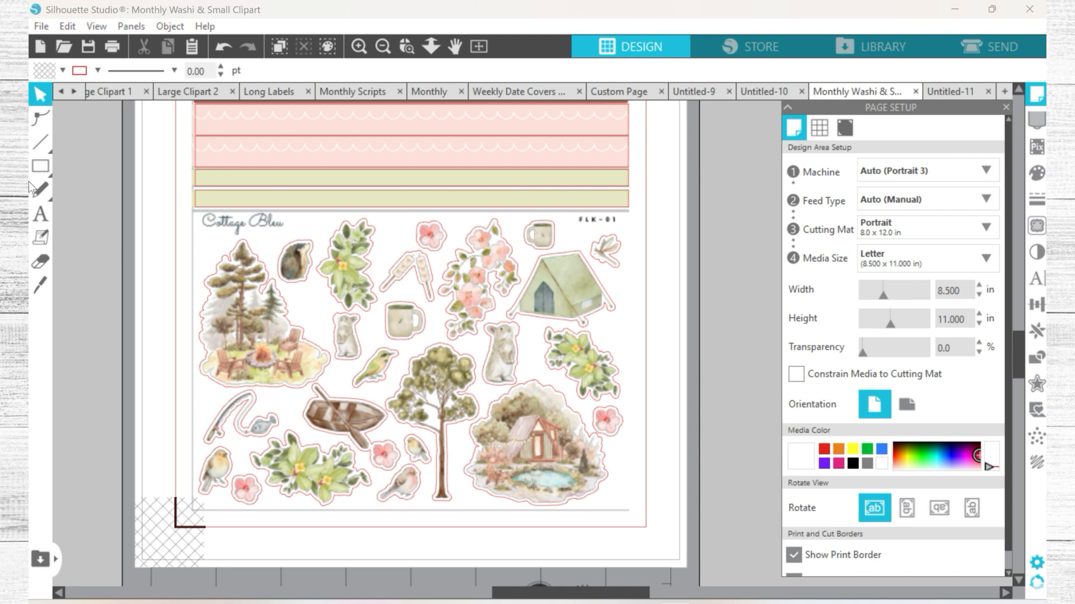
pyautogui.click(42, 171)
pyautogui.moveTo(116, 543); pyautogui.dragTo(677, 210)
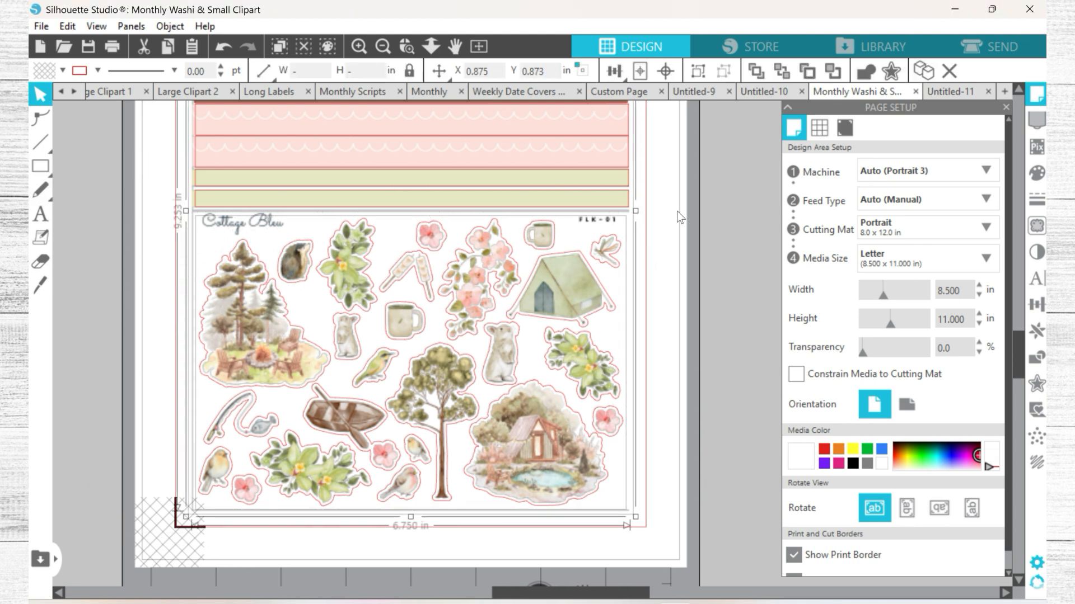
pyautogui.click(955, 92)
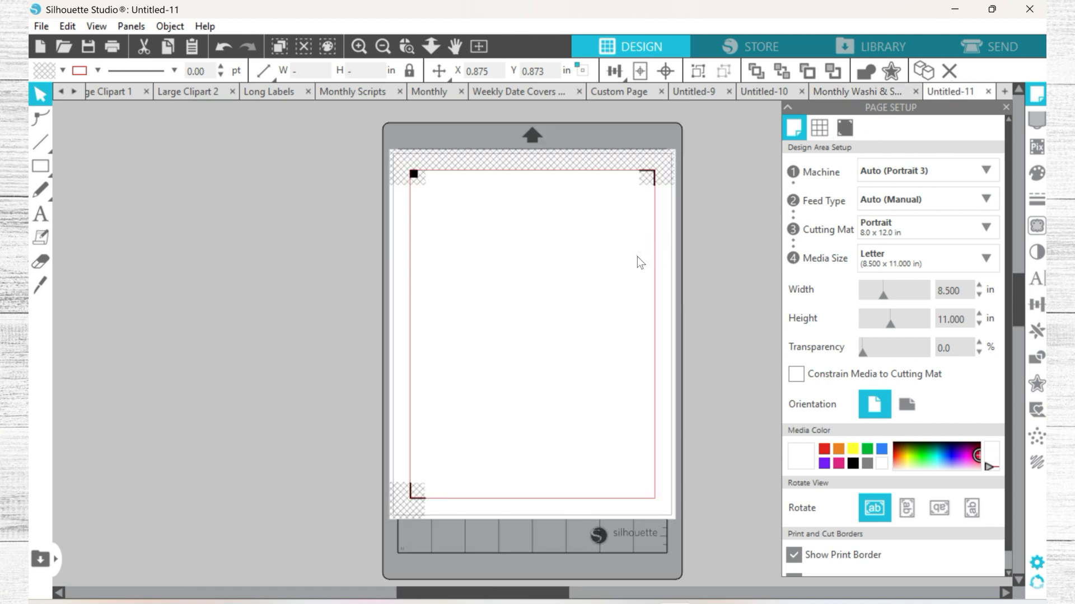
pyautogui.hotkey('ctrl', 'v')
pyautogui.click(679, 316)
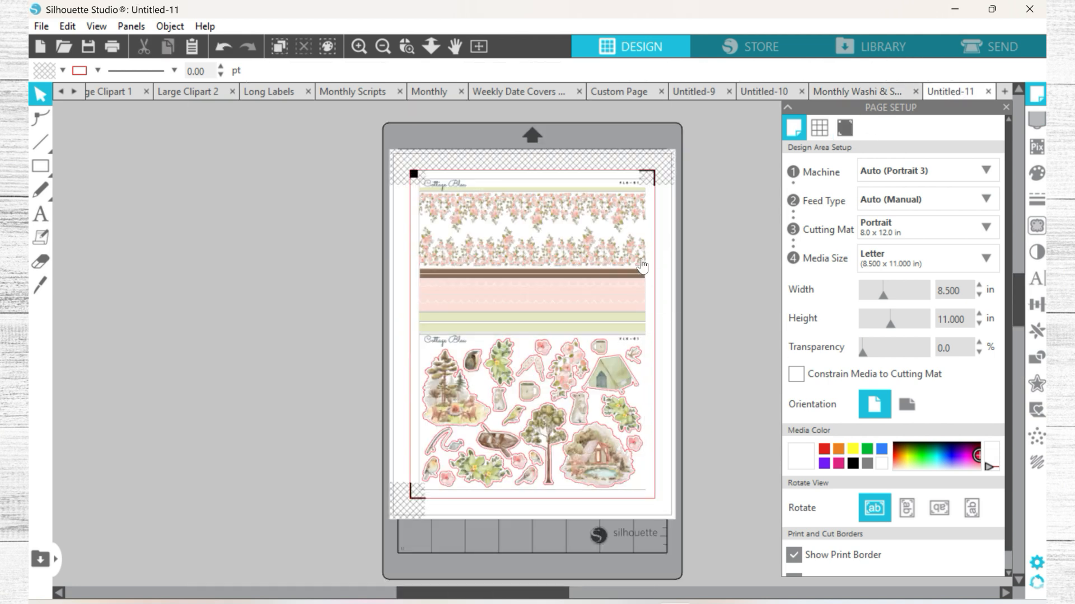
# Step: Start a trace and mark an area about 1.2 in high over the upper floral border
pyautogui.hscroll(-2, 642, 266)
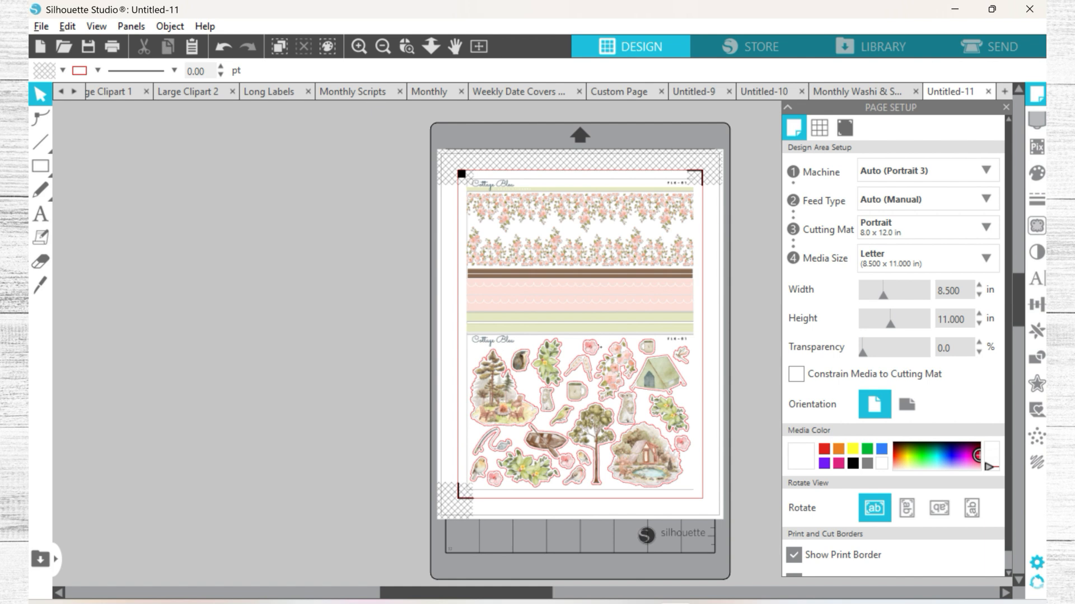
pyautogui.scroll(4, 600, 347)
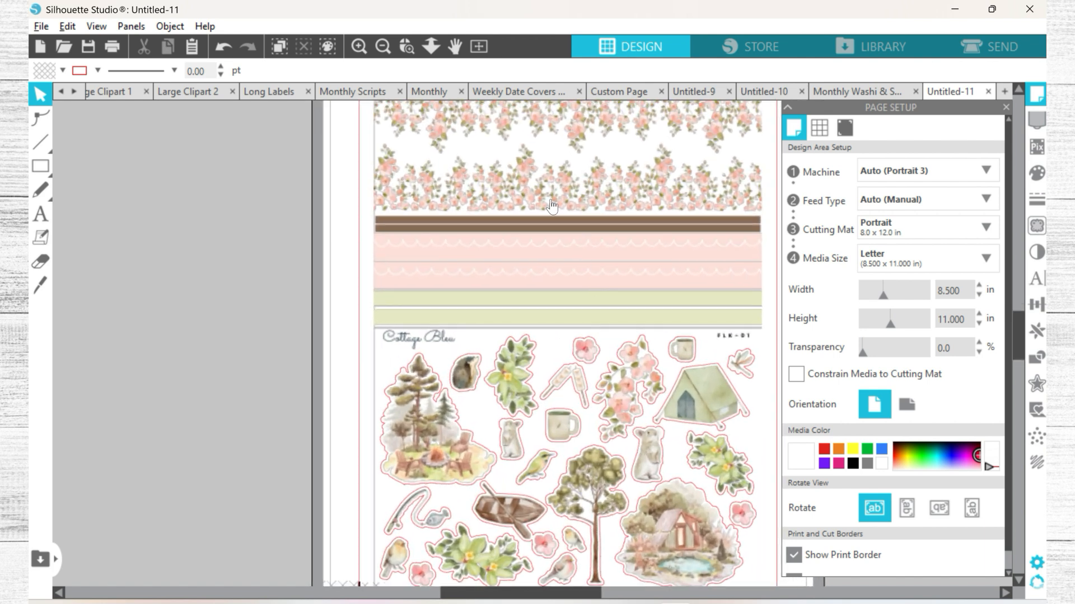
pyautogui.hscroll(-2, 539, 183)
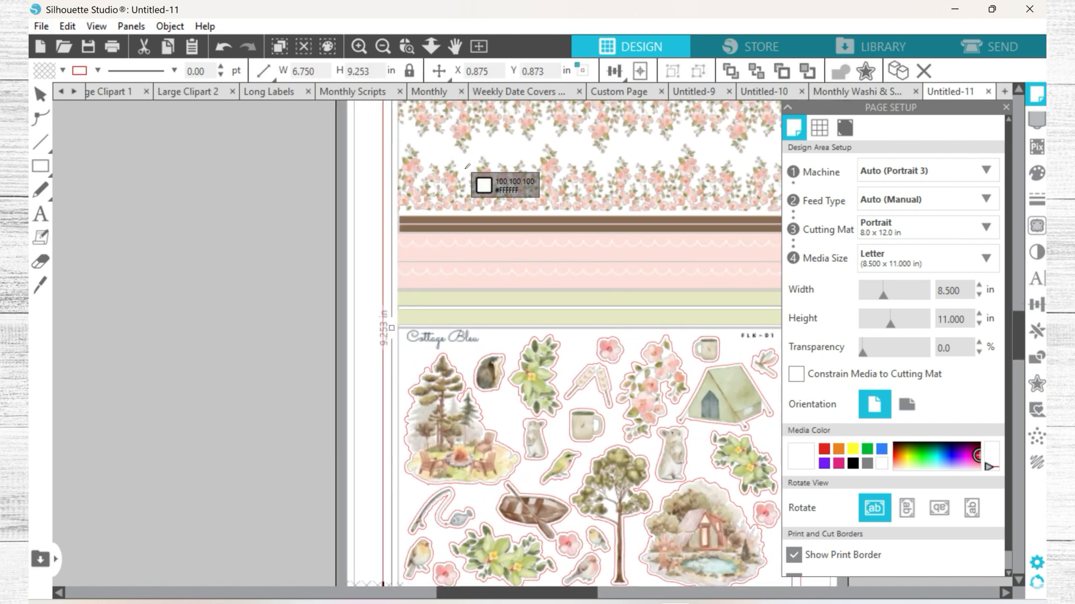
pyautogui.scroll(4, 546, 229)
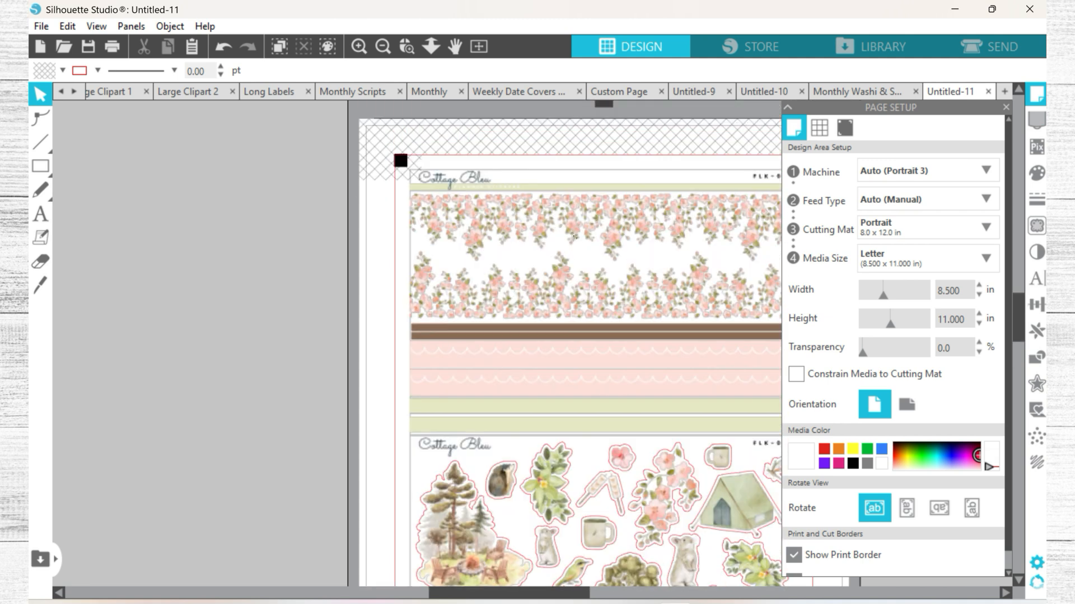
pyautogui.hscroll(-2, 527, 223)
pyautogui.scroll(4, 526, 222)
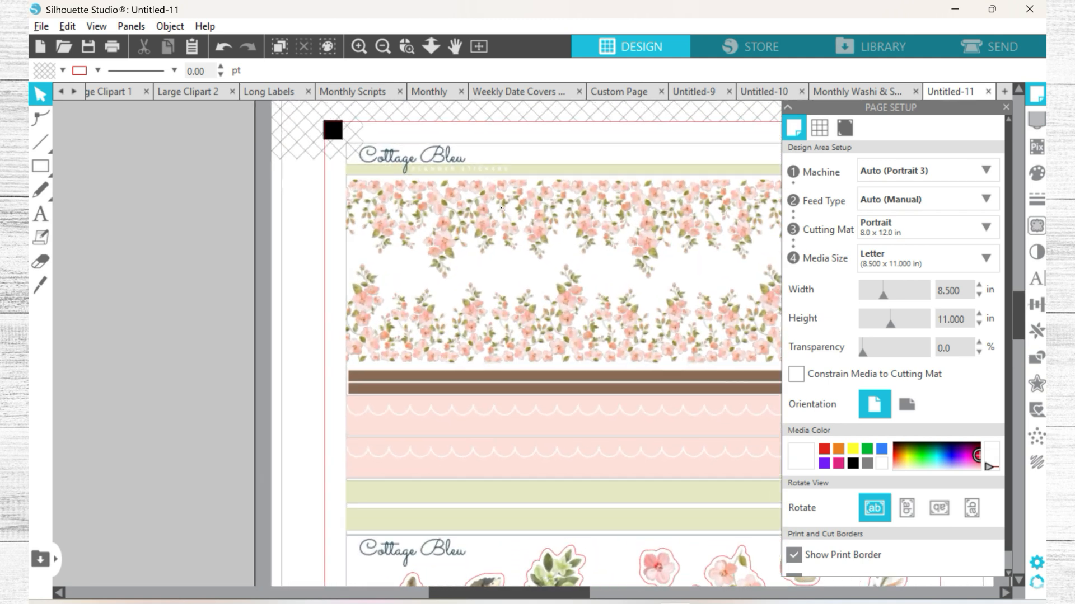
pyautogui.scroll(4, 417, 225)
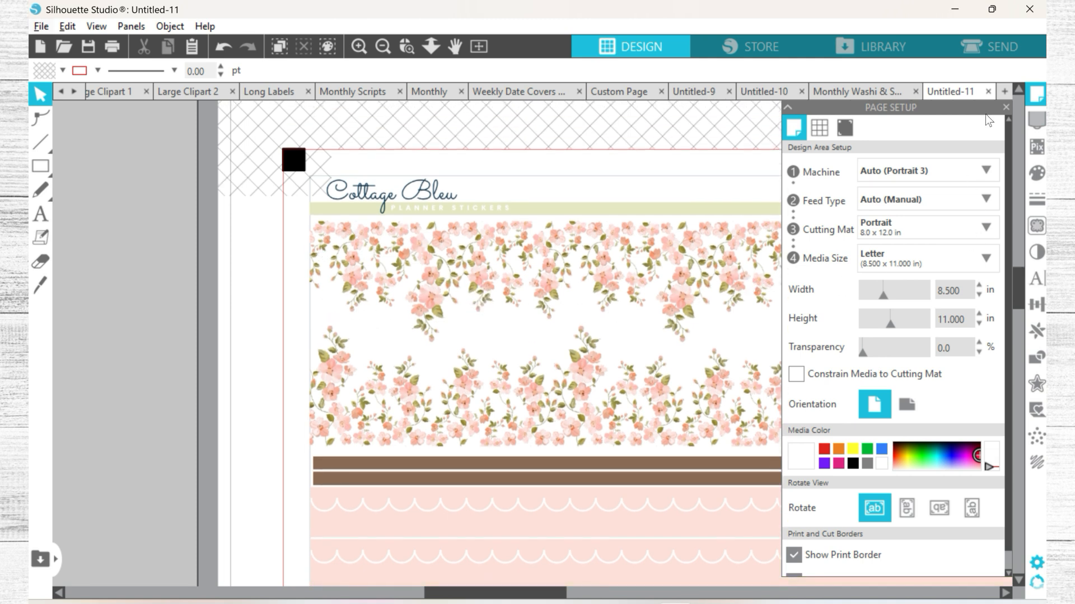
pyautogui.click(1006, 107)
pyautogui.click(1036, 225)
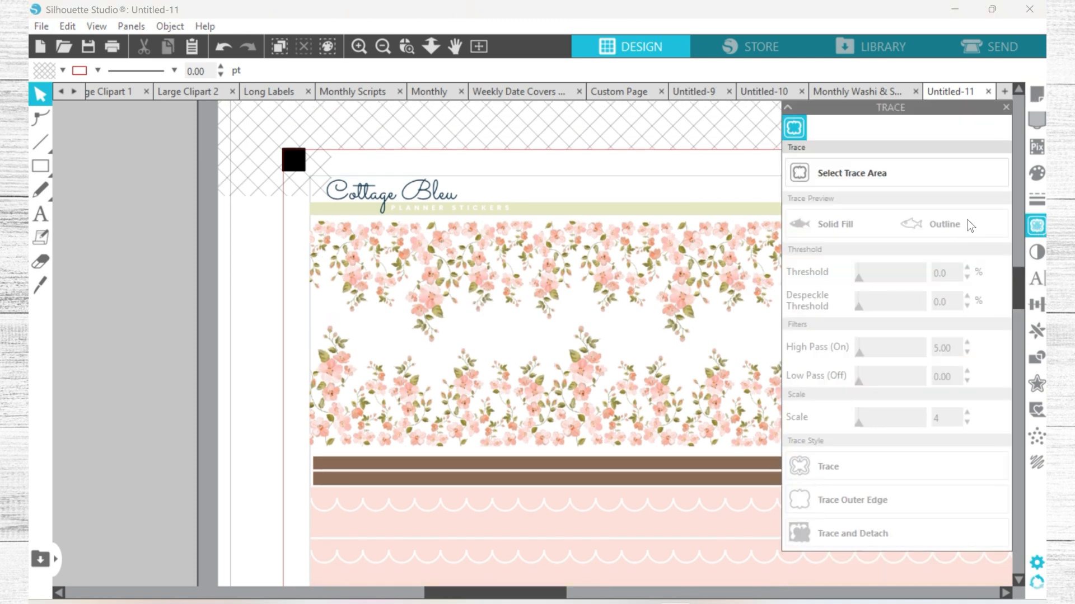
pyautogui.click(870, 180)
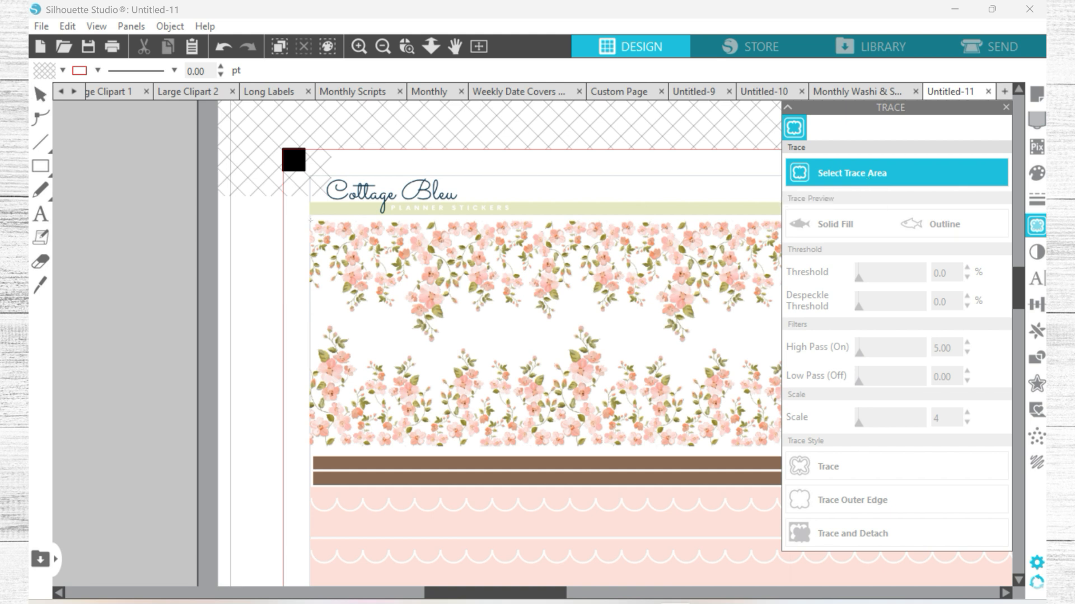
pyautogui.moveTo(310, 220)
pyautogui.mouseDown()
pyautogui.moveTo(336, 247)
pyautogui.moveTo(532, 317)
pyautogui.moveTo(643, 342)
pyautogui.moveTo(776, 349)
pyautogui.mouseUp()
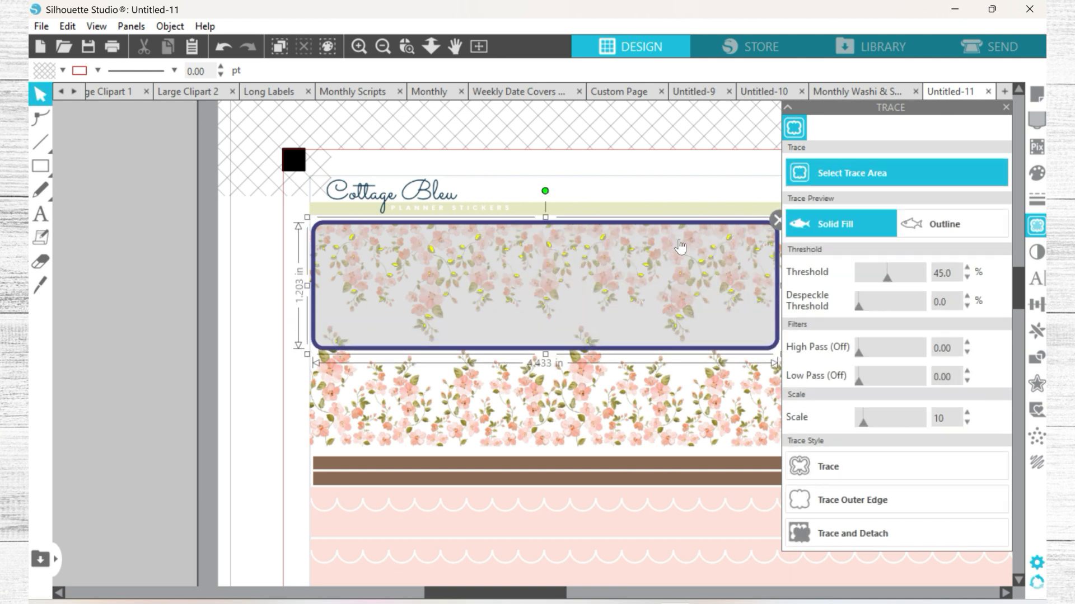
# Step: Fit the trace area to the upper floral border's full width and trace its outer edge at 100% threshold
pyautogui.scroll(-4, 688, 241)
pyautogui.scroll(-1, 641, 191)
pyautogui.moveTo(642, 156); pyautogui.dragTo(858, 157)
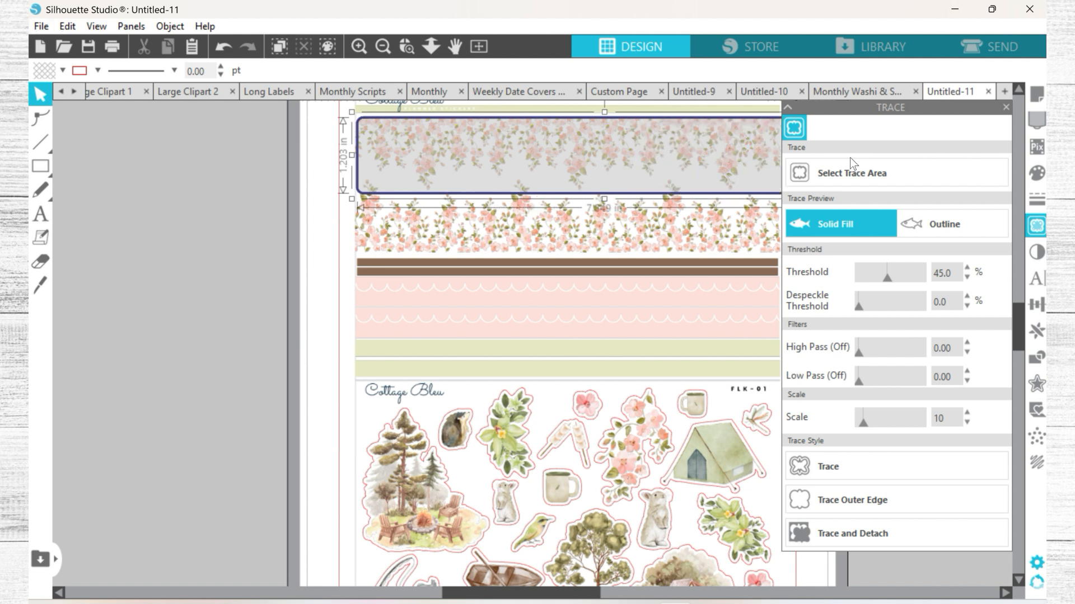
pyautogui.hscroll(1, 542, 199)
pyautogui.hscroll(6, 533, 206)
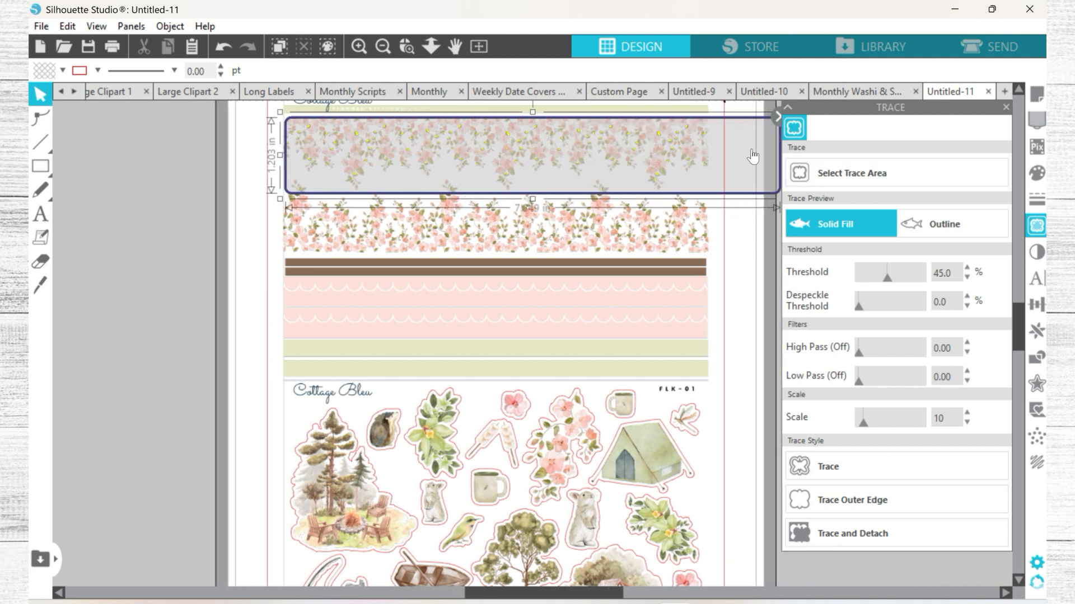
pyautogui.moveTo(773, 155); pyautogui.dragTo(712, 159)
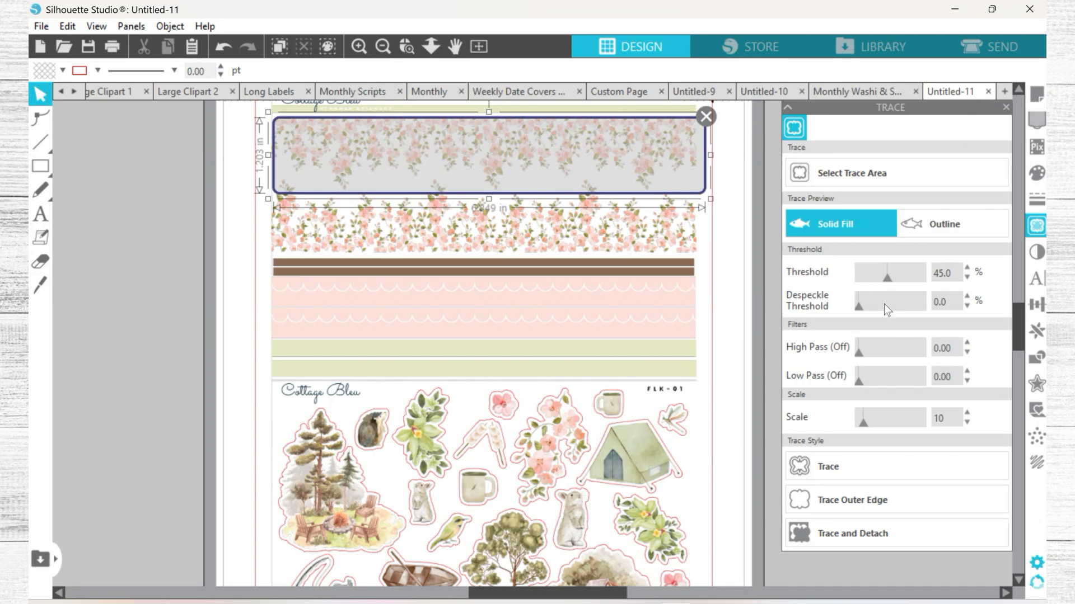
pyautogui.moveTo(892, 280); pyautogui.dragTo(925, 277)
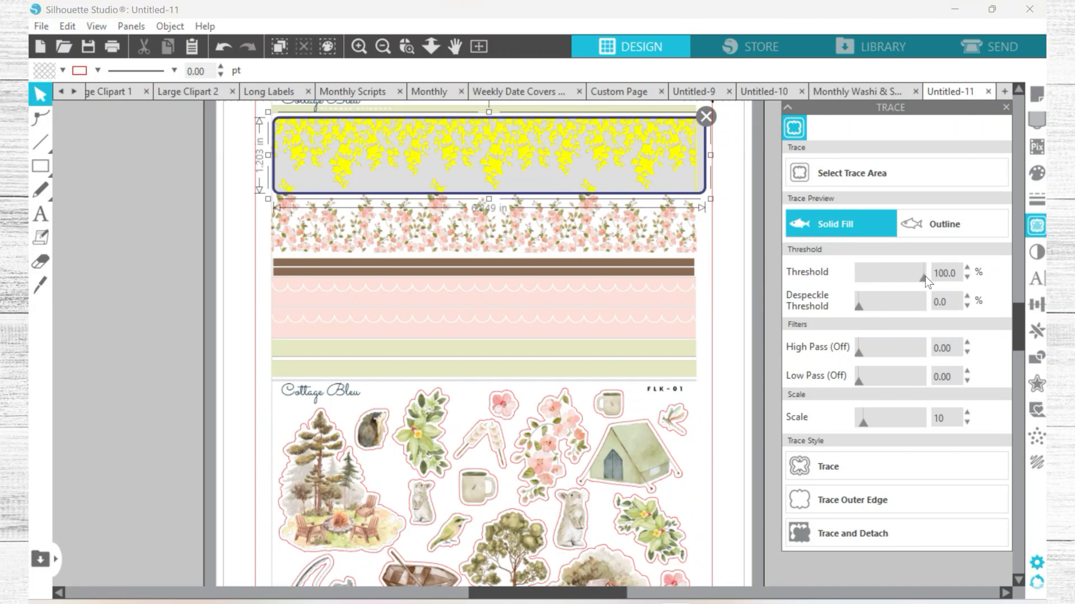
pyautogui.click(867, 497)
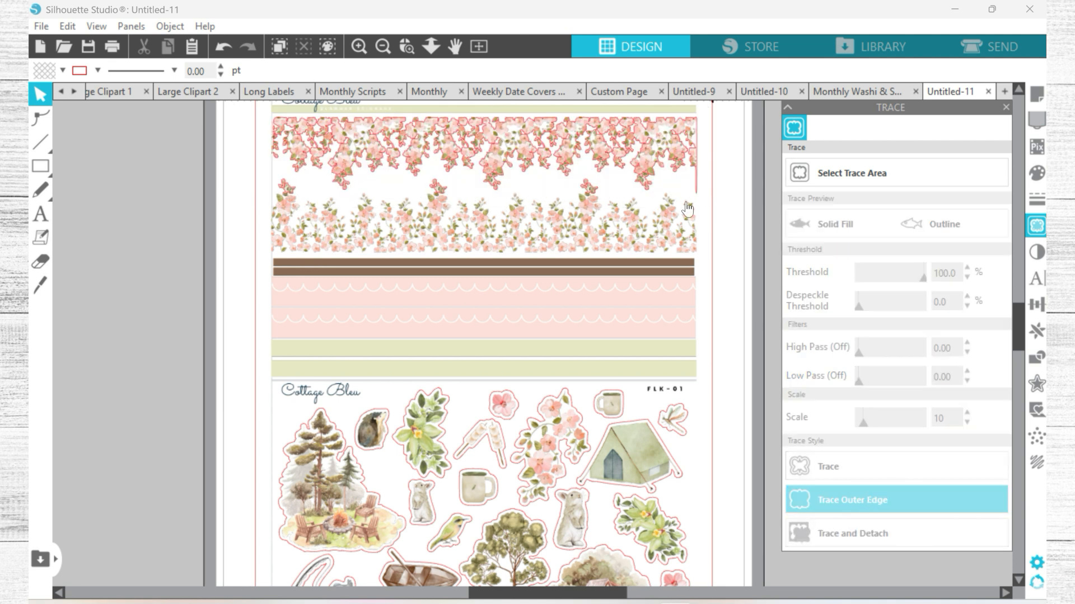
# Step: Offset the traced floral border outline by 0.055 in with rounded corners and delete the original trace line
pyautogui.click(677, 169)
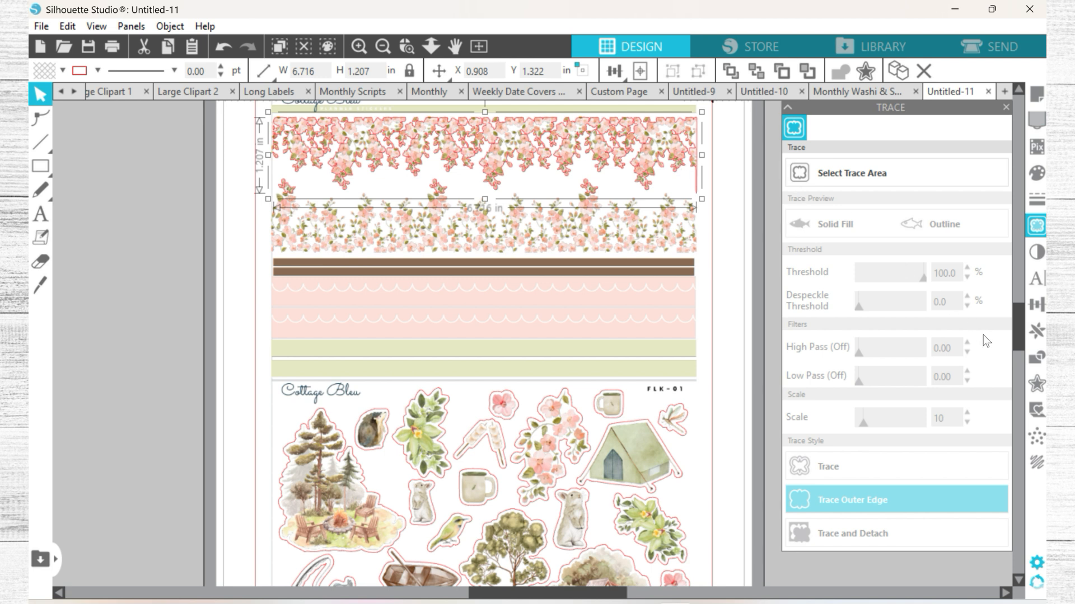
pyautogui.click(1037, 386)
pyautogui.click(821, 149)
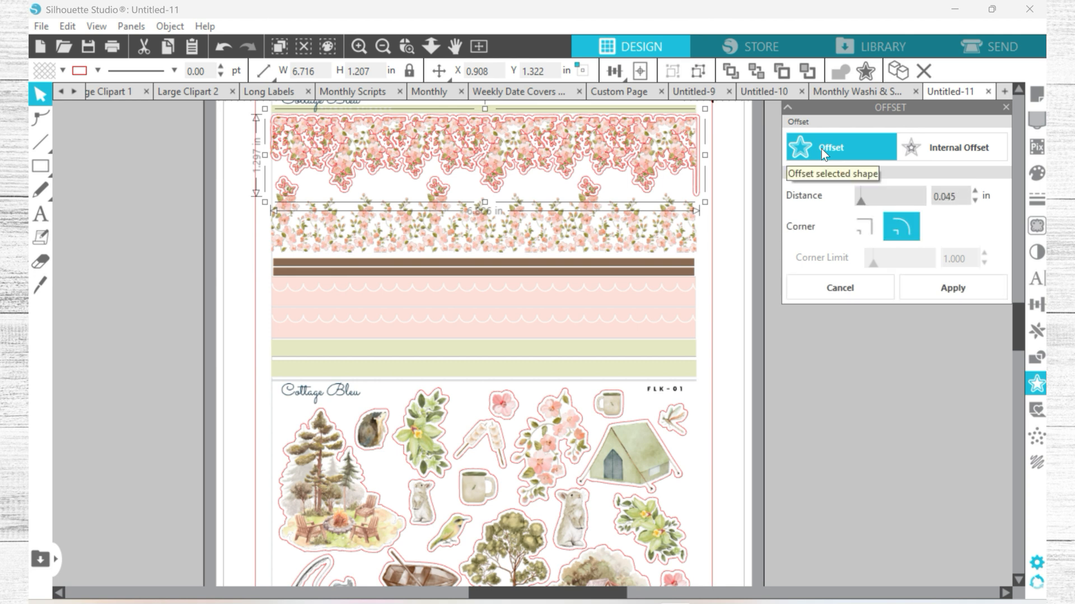
pyautogui.click(975, 191)
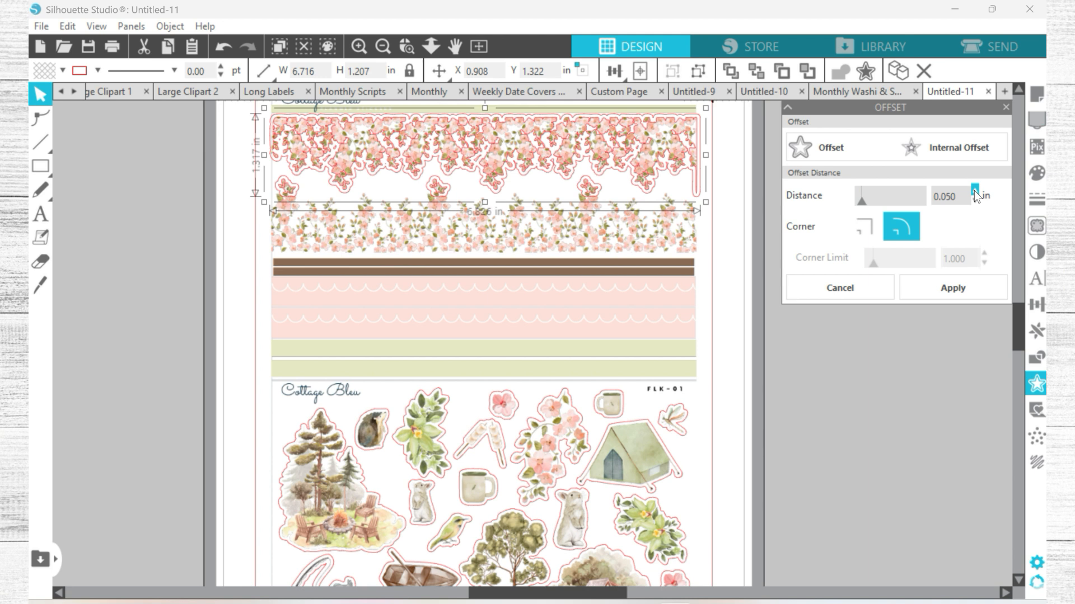
pyautogui.click(712, 179)
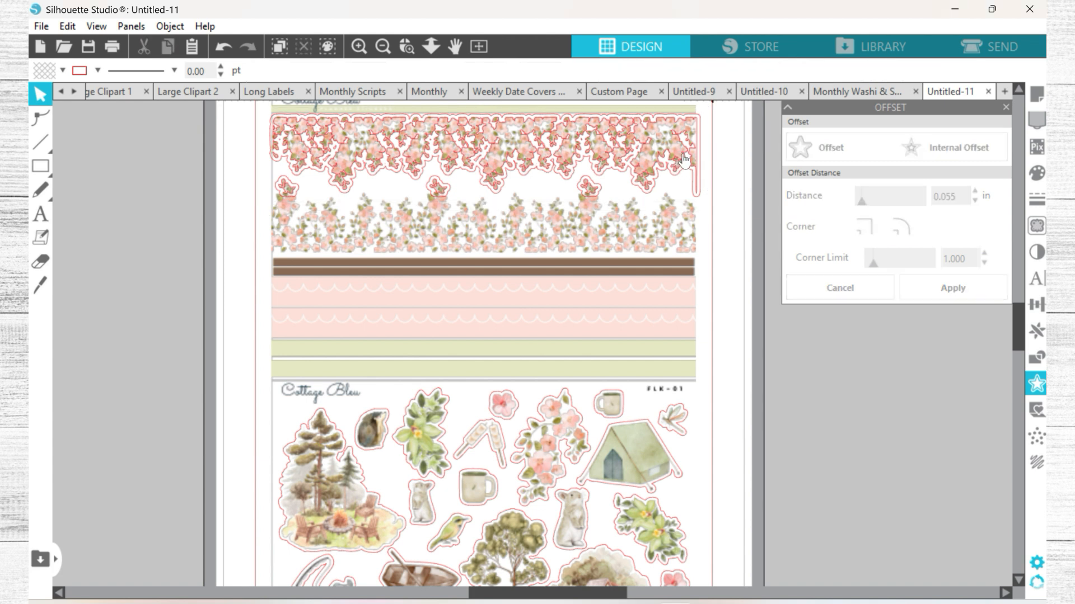
pyautogui.click(687, 158)
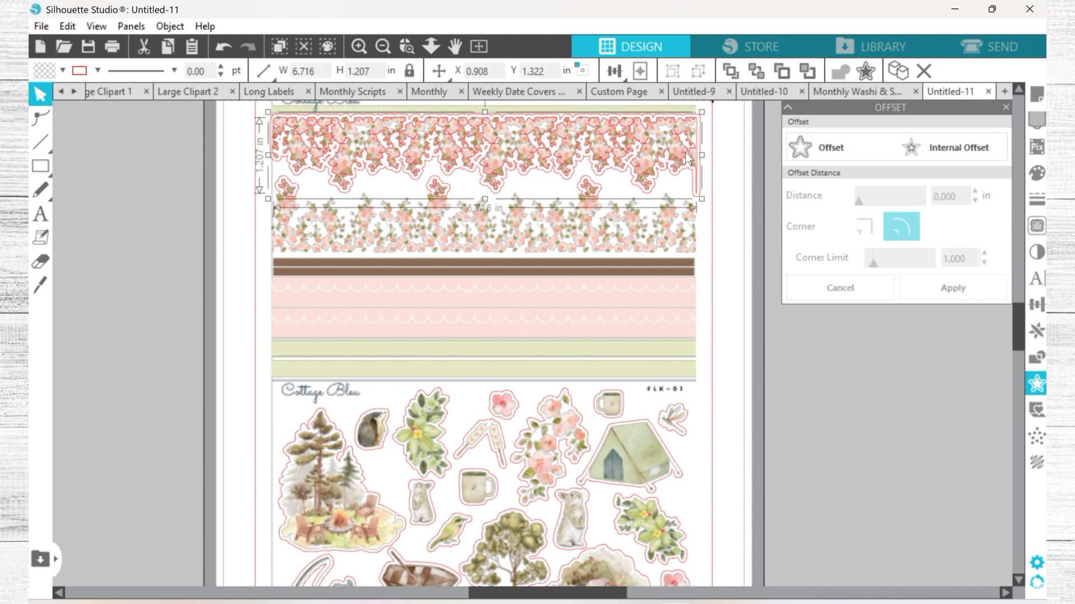
pyautogui.click(685, 152)
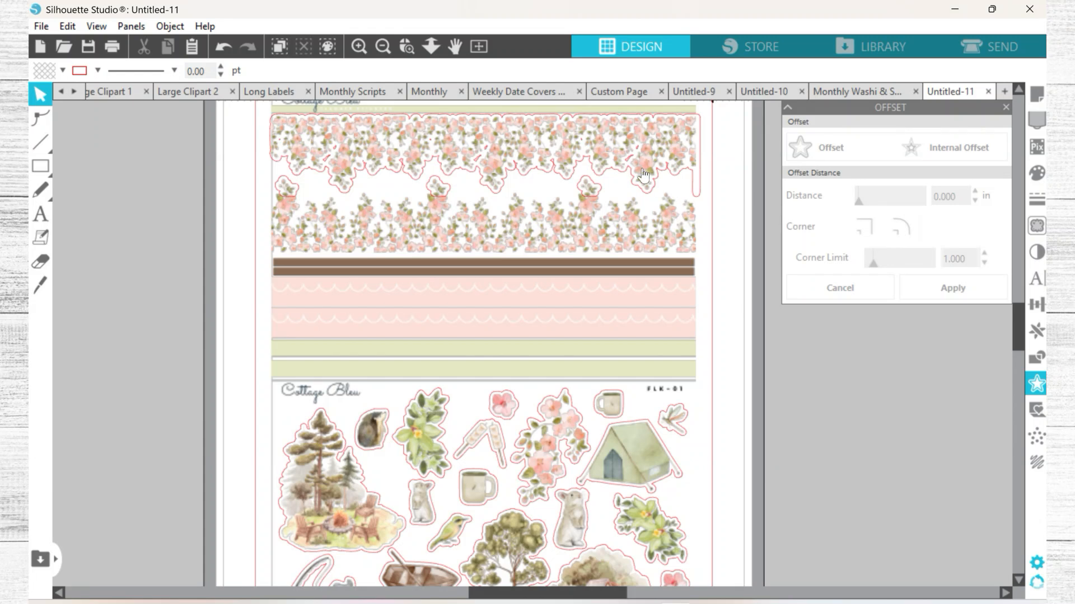
# Step: Delete the stray offset outlines around the three tallest flower tips of the lower floral border
pyautogui.click(584, 199)
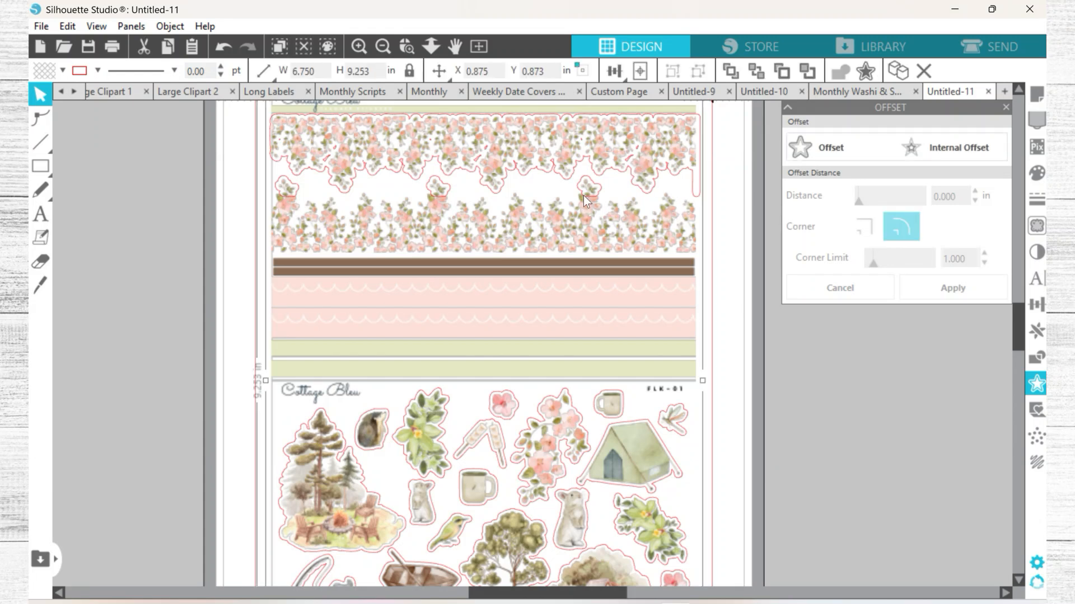
pyautogui.click(431, 186)
pyautogui.click(432, 178)
pyautogui.press('Delete')
pyautogui.click(282, 177)
pyautogui.click(285, 174)
pyautogui.press('Delete')
# Step: Edit the upper border outline's points and delete the two small stray contours beside the middle hanging flower cluster
pyautogui.scroll(5, 453, 156)
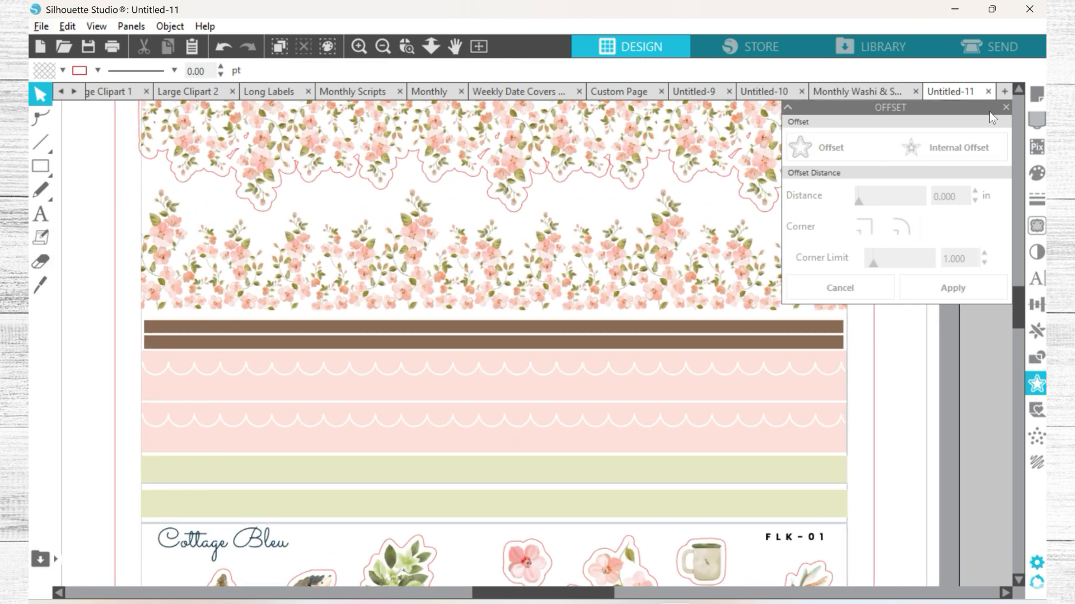
pyautogui.click(1006, 107)
pyautogui.scroll(1, 737, 192)
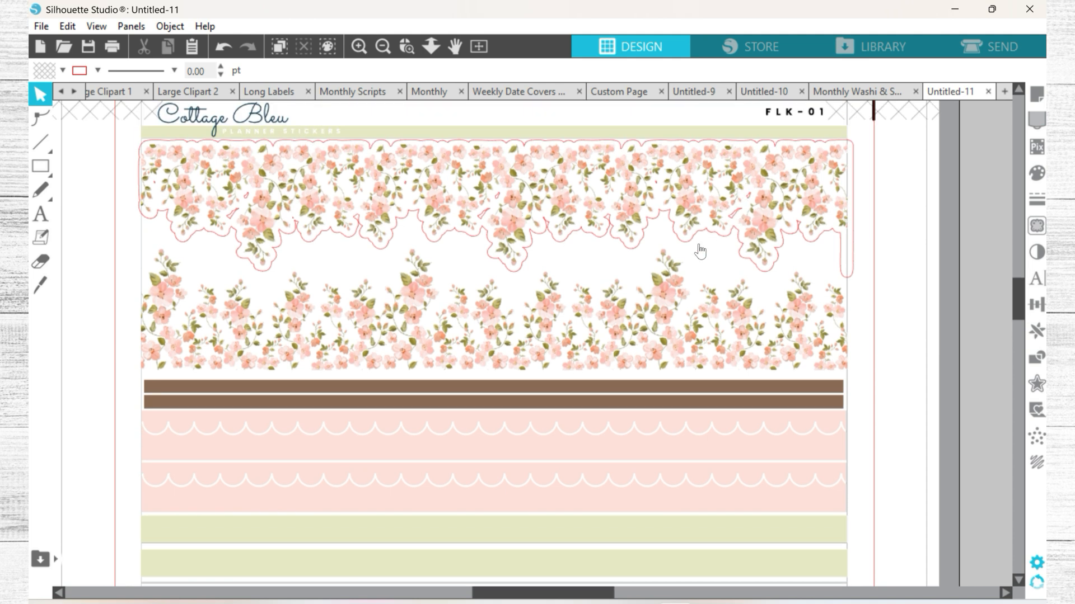
pyautogui.scroll(1, 701, 251)
pyautogui.scroll(3, 345, 215)
pyautogui.scroll(2, 477, 214)
pyautogui.doubleClick(503, 216)
pyautogui.click(506, 213)
pyautogui.press('Delete')
pyautogui.press('Delete')
pyautogui.press('Delete')
pyautogui.press('Delete')
pyautogui.press('Delete')
pyautogui.press('Delete')
pyautogui.press('Delete')
pyautogui.press('Delete')
pyautogui.press('Delete')
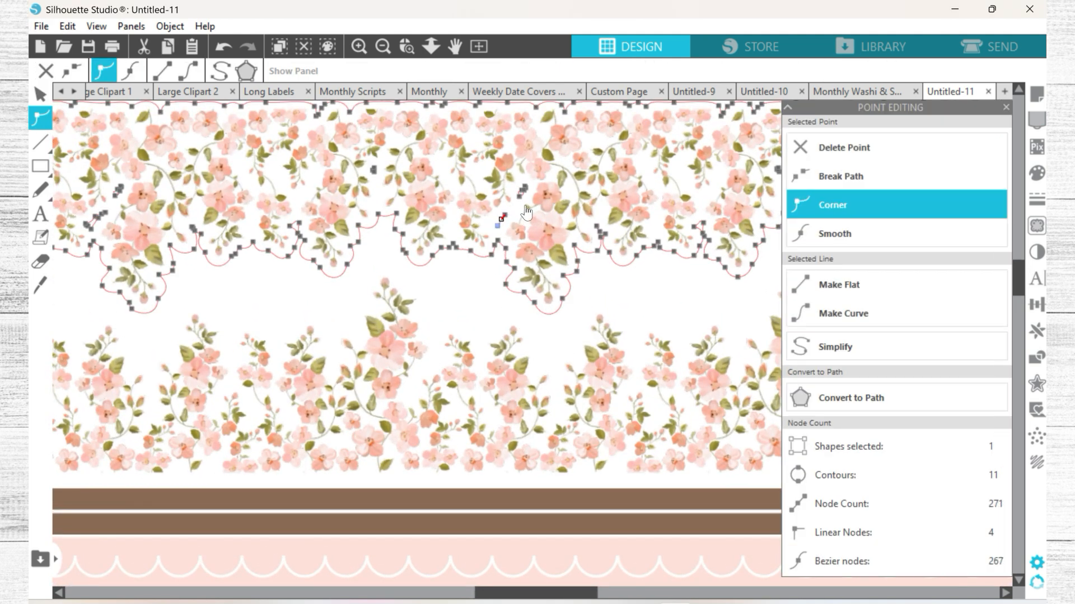
pyautogui.click(523, 192)
pyautogui.press('Delete')
pyautogui.press('Delete')
pyautogui.press('Delete')
pyautogui.press('Delete')
pyautogui.press('Delete')
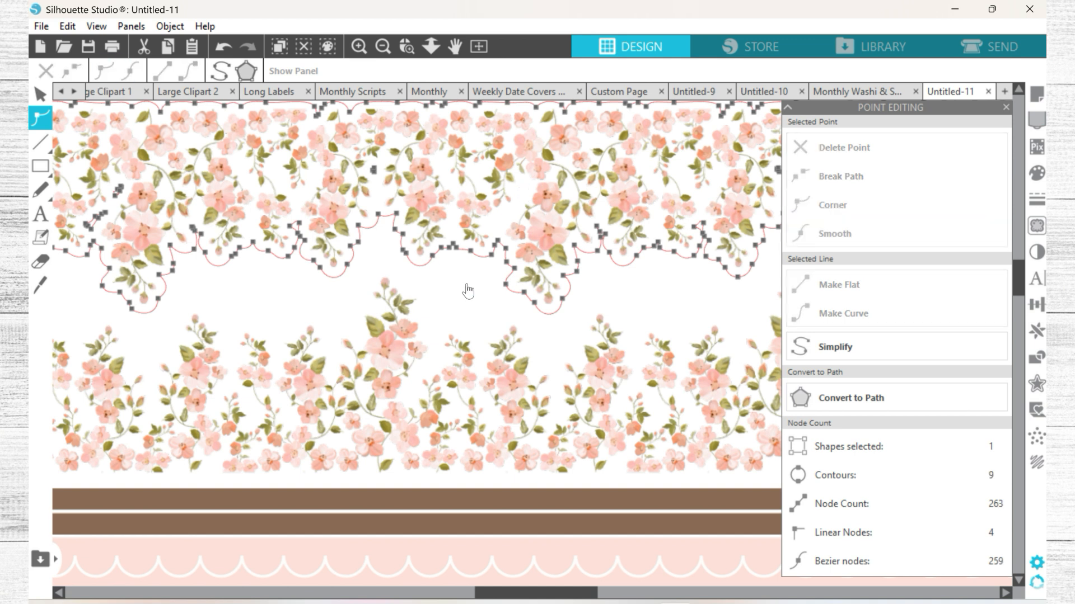
# Step: Delete the two small stray contours beside the left-hand hanging flower cluster and deselect the border outline
pyautogui.click(104, 213)
pyautogui.press('Delete')
pyautogui.press('Delete')
pyautogui.press('Delete')
pyautogui.press('Delete')
pyautogui.press('Delete')
pyautogui.press('Delete')
pyautogui.press('Delete')
pyautogui.press('Delete')
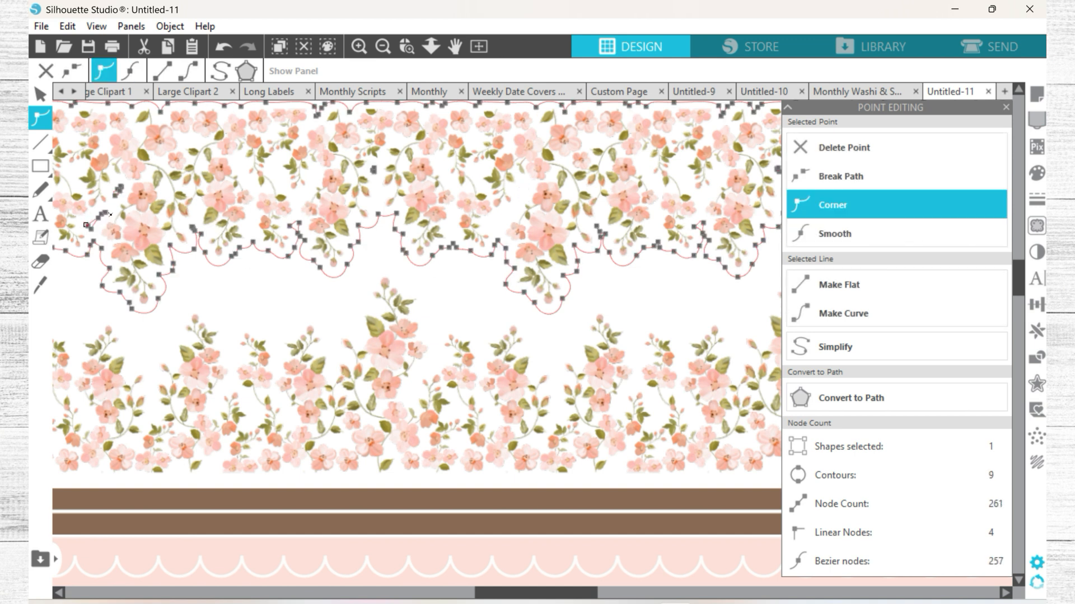
pyautogui.click(122, 187)
pyautogui.press('Delete')
pyautogui.press('Delete')
pyautogui.press('Delete')
pyautogui.press('Delete')
pyautogui.press('Delete')
pyautogui.click(245, 267)
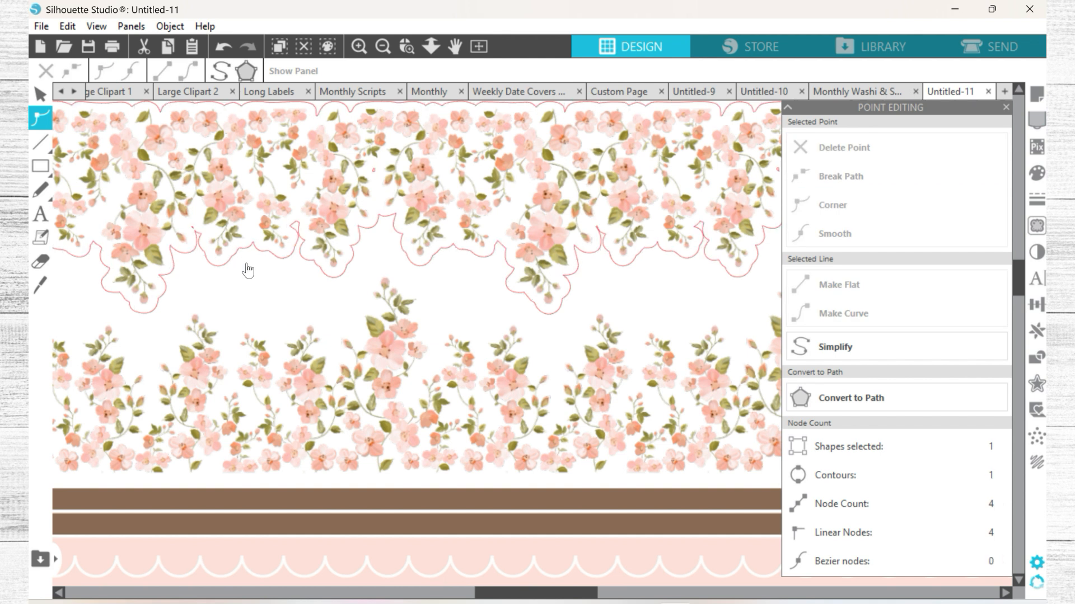
# Step: Examine the cut line around the upper floral border for remaining stray contours
pyautogui.hscroll(2, 256, 275)
pyautogui.hscroll(-12, 256, 275)
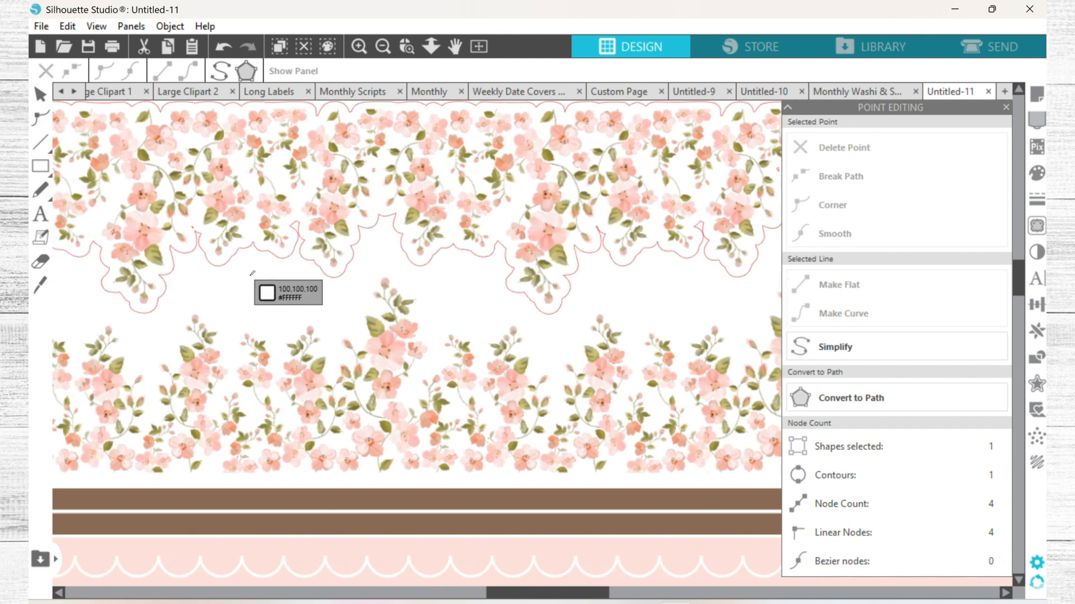
pyautogui.scroll(3, 191, 192)
pyautogui.scroll(1, 191, 192)
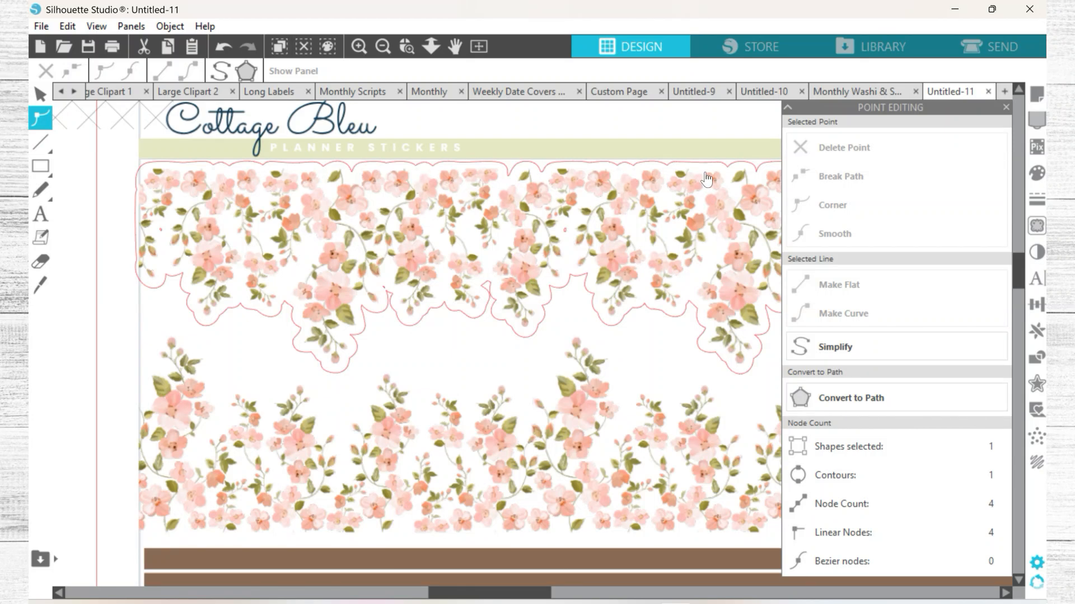
pyautogui.hscroll(2, 610, 215)
pyautogui.scroll(-4, 479, 218)
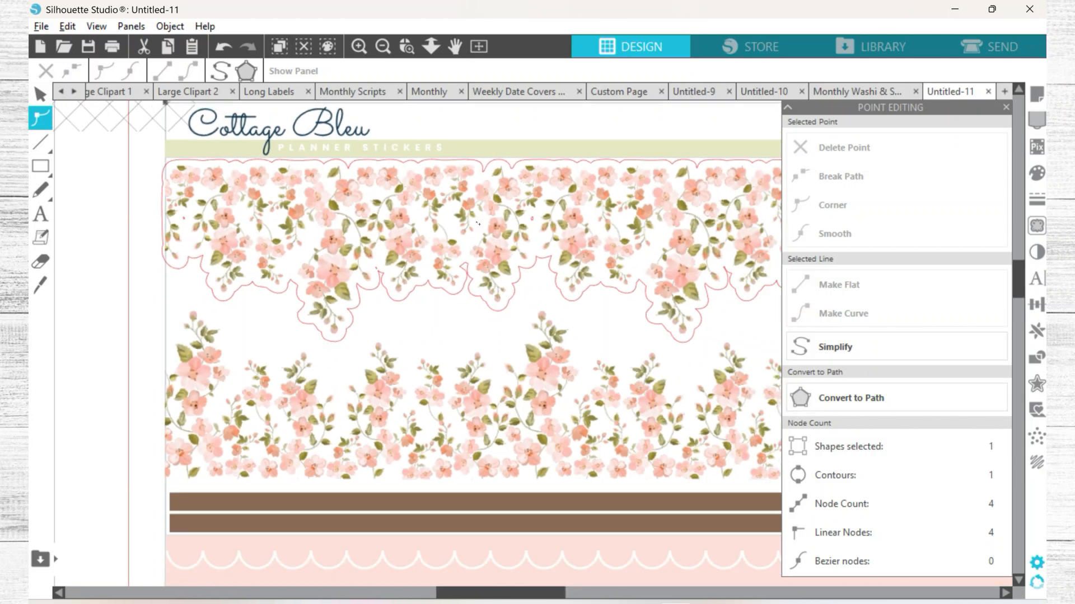
pyautogui.scroll(-1, 468, 218)
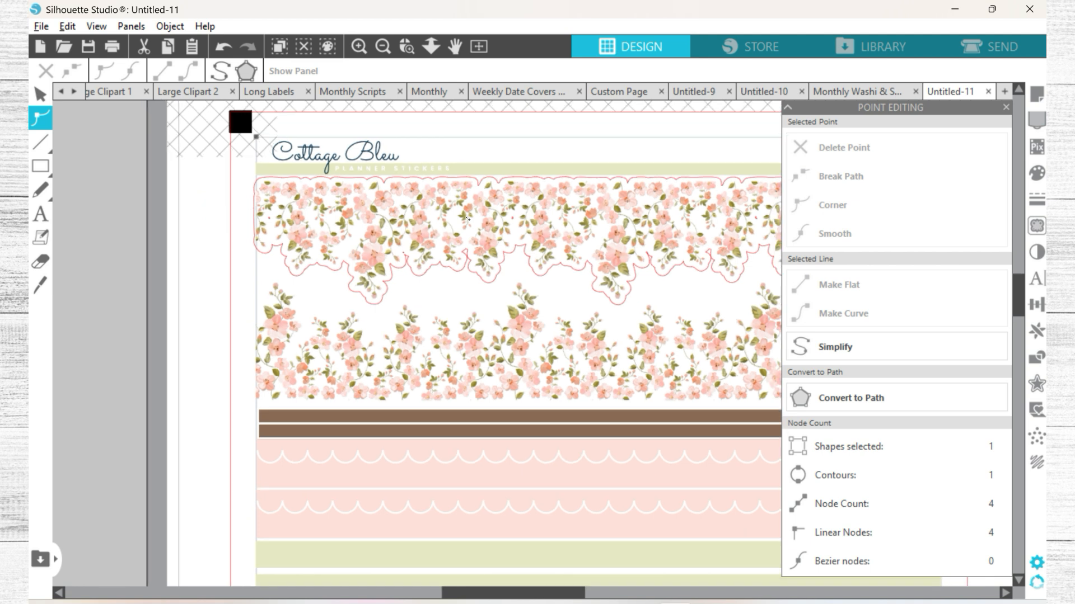
# Step: Close the point editing settings and switch to the Monthly Washi & Small Clipart document
pyautogui.scroll(-2, 528, 208)
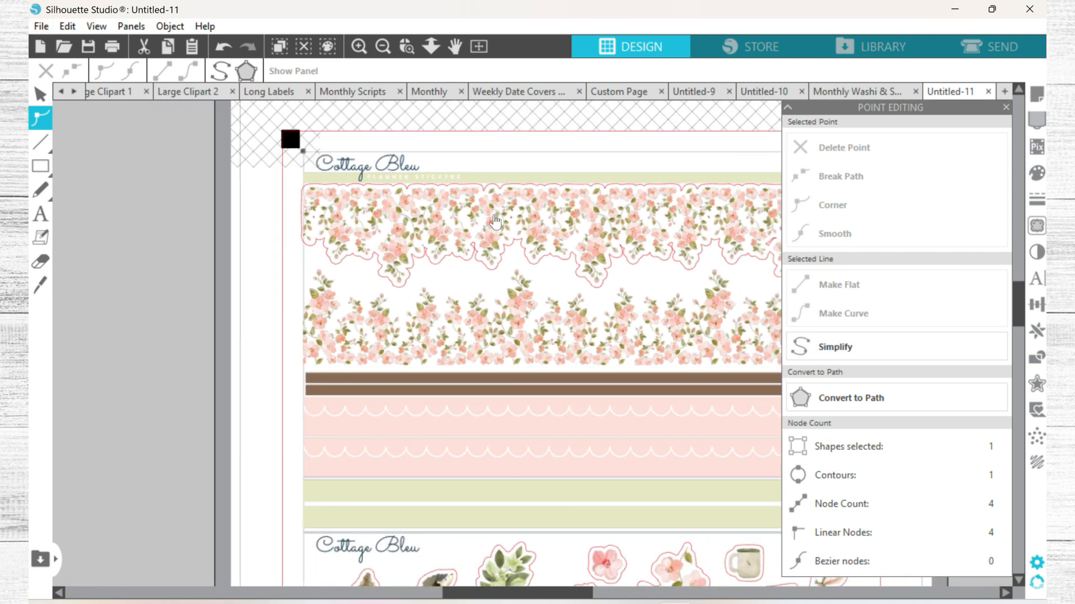
pyautogui.click(1006, 106)
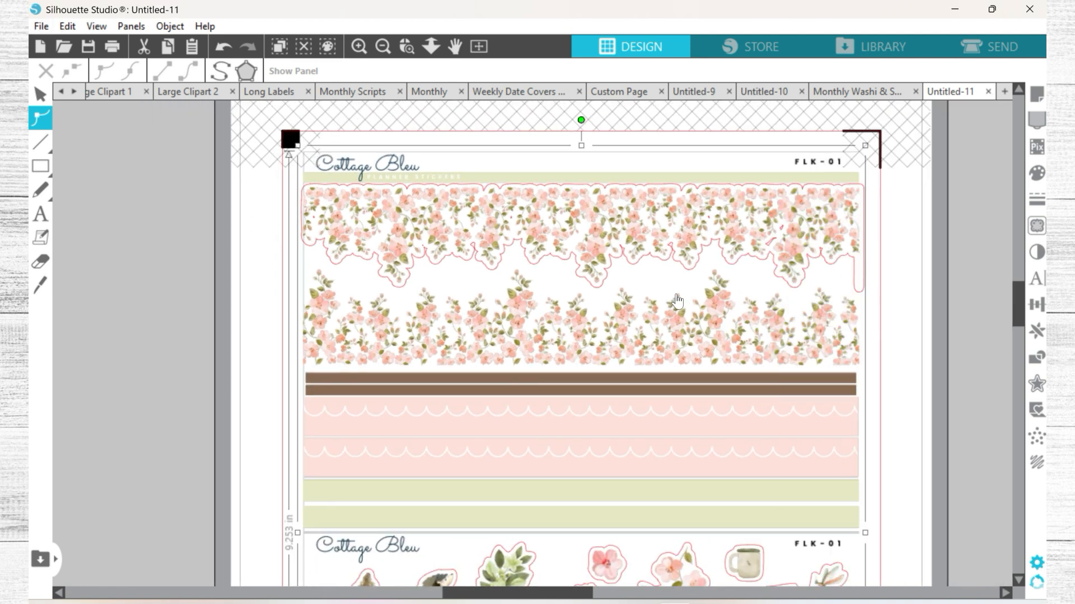
pyautogui.click(853, 93)
pyautogui.scroll(5, 644, 299)
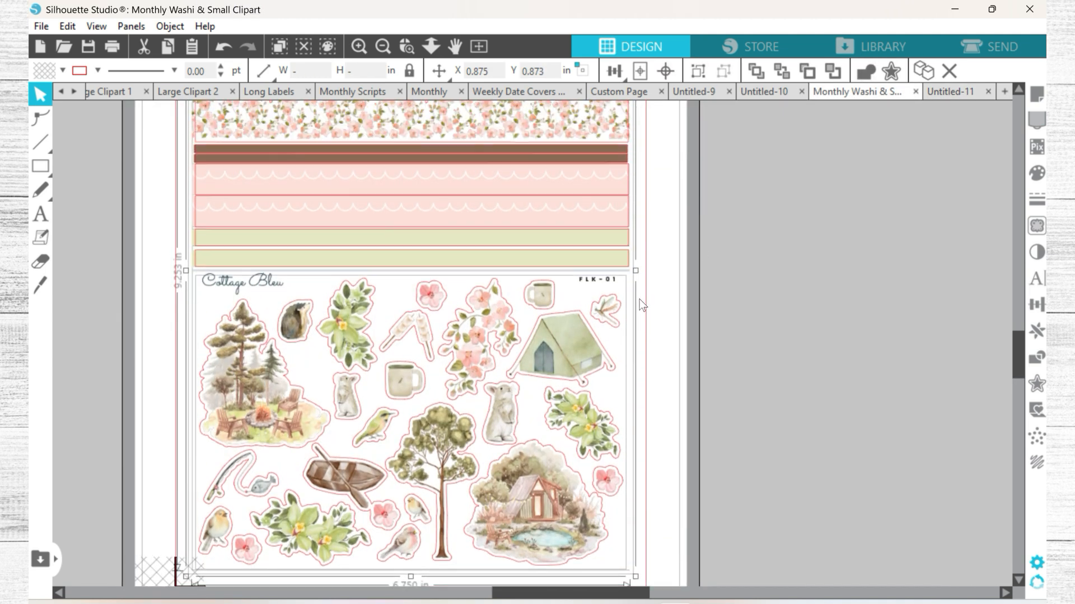
# Step: Copy the washi strips' cut-line shape without the clipart and paste it into a new document
pyautogui.click(620, 232)
pyautogui.click(620, 233)
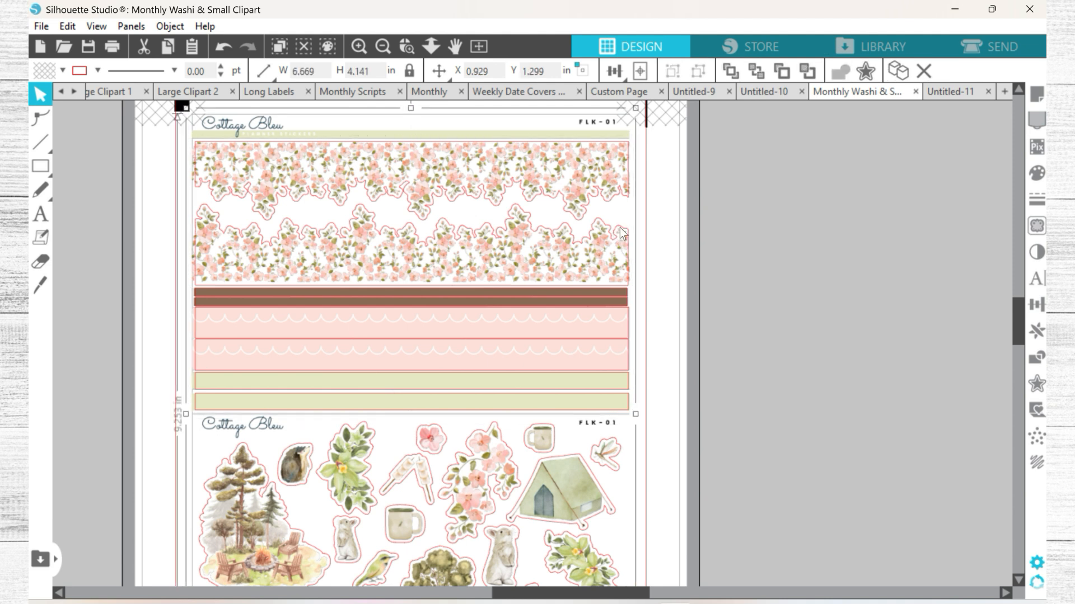
pyautogui.click(653, 232)
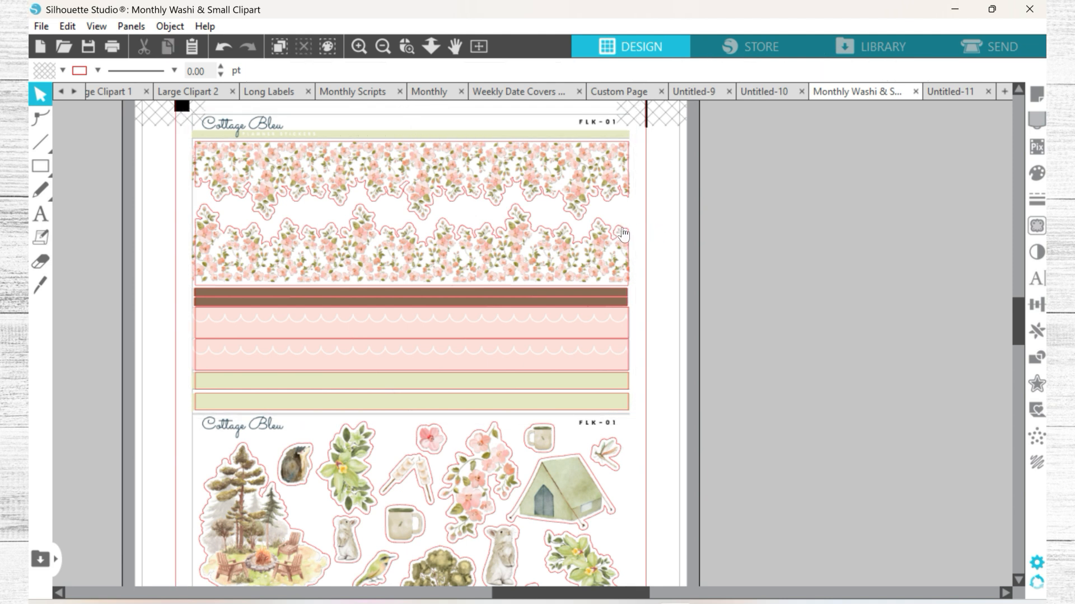
pyautogui.click(621, 233)
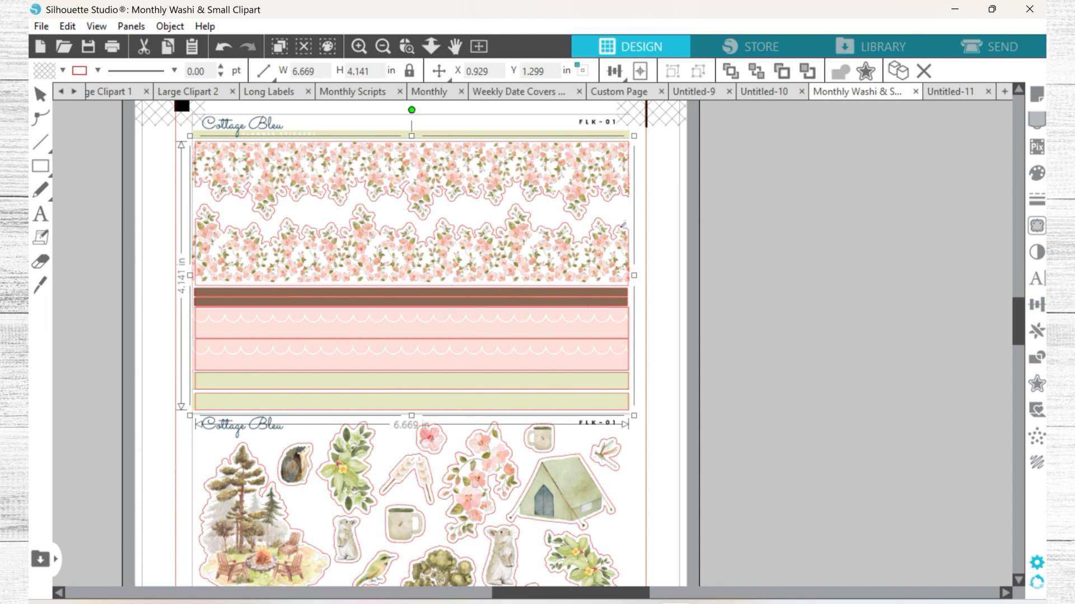
pyautogui.click(620, 227)
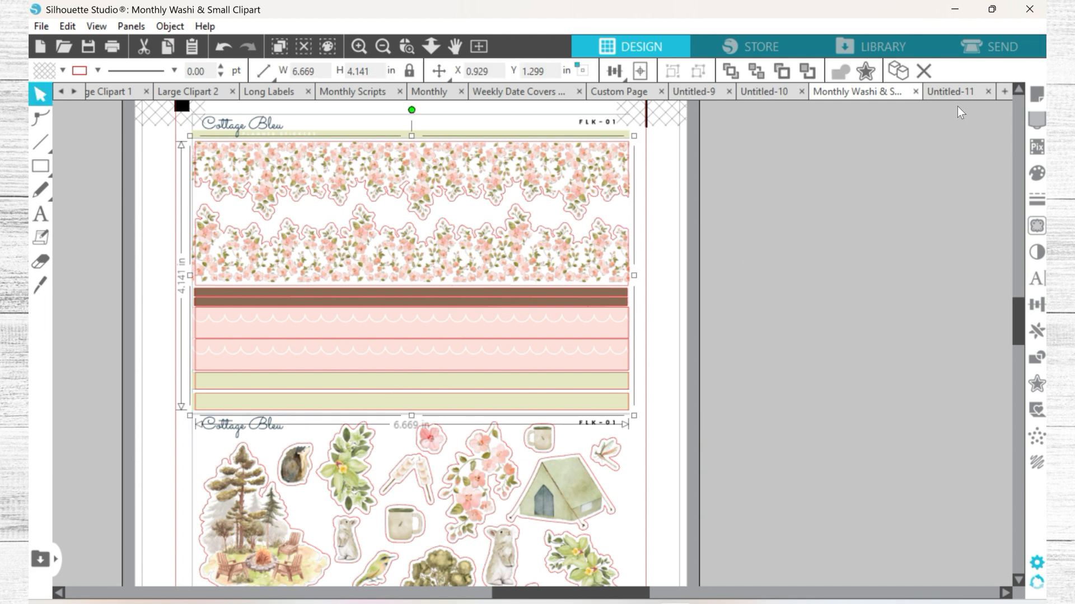
pyautogui.click(1004, 92)
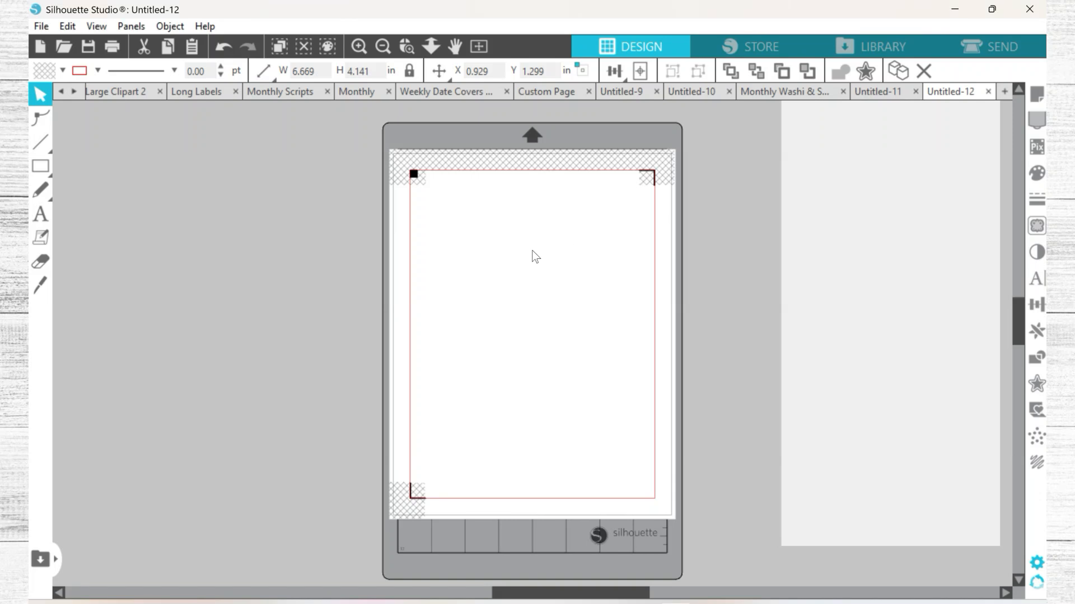
pyautogui.hotkey('ctrl', 'v')
pyautogui.click(518, 386)
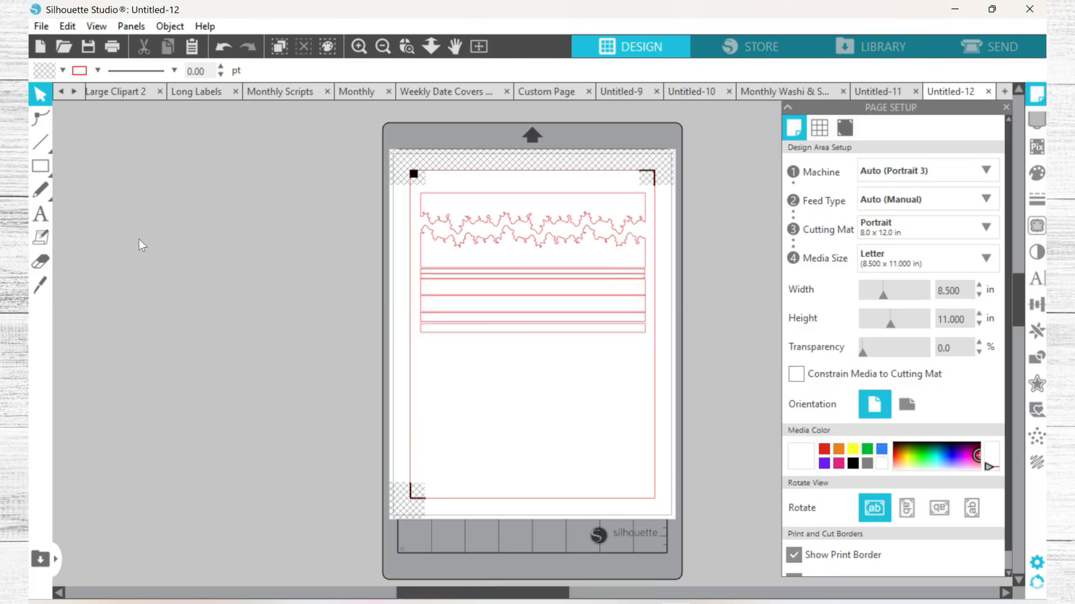
# Step: Set the eraser size to 1.125 and erase part of the straight washi strip outlines below the floral borders
pyautogui.click(41, 261)
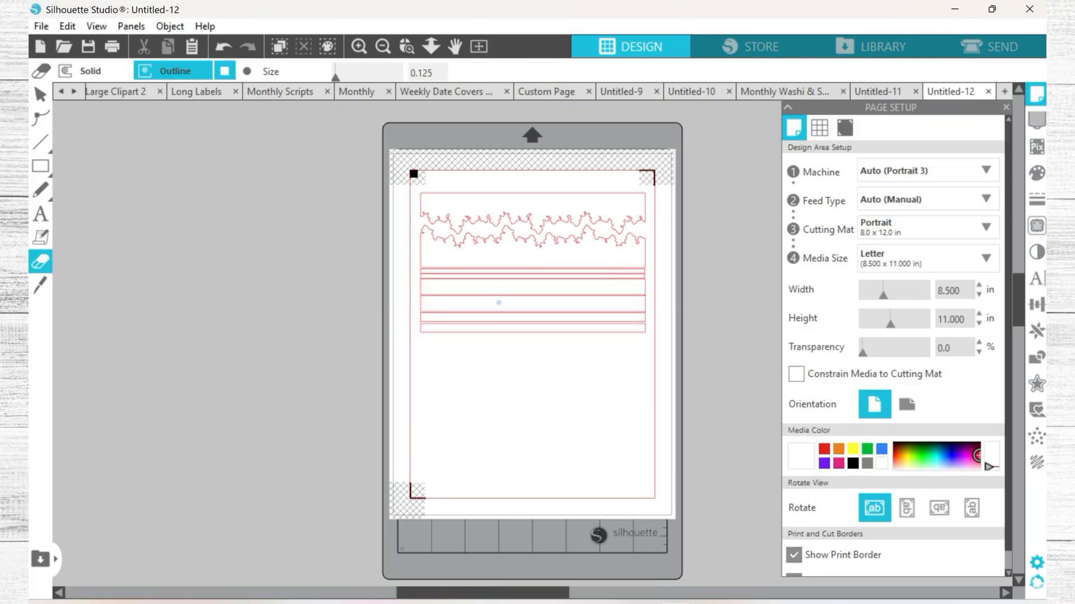
pyautogui.scroll(5, 497, 332)
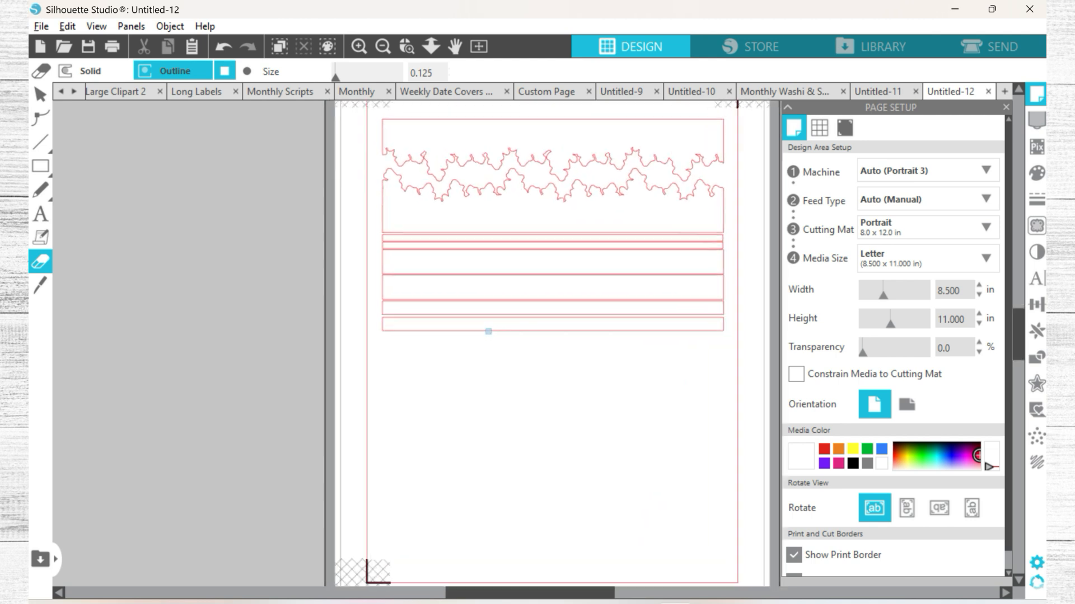
pyautogui.click(337, 76)
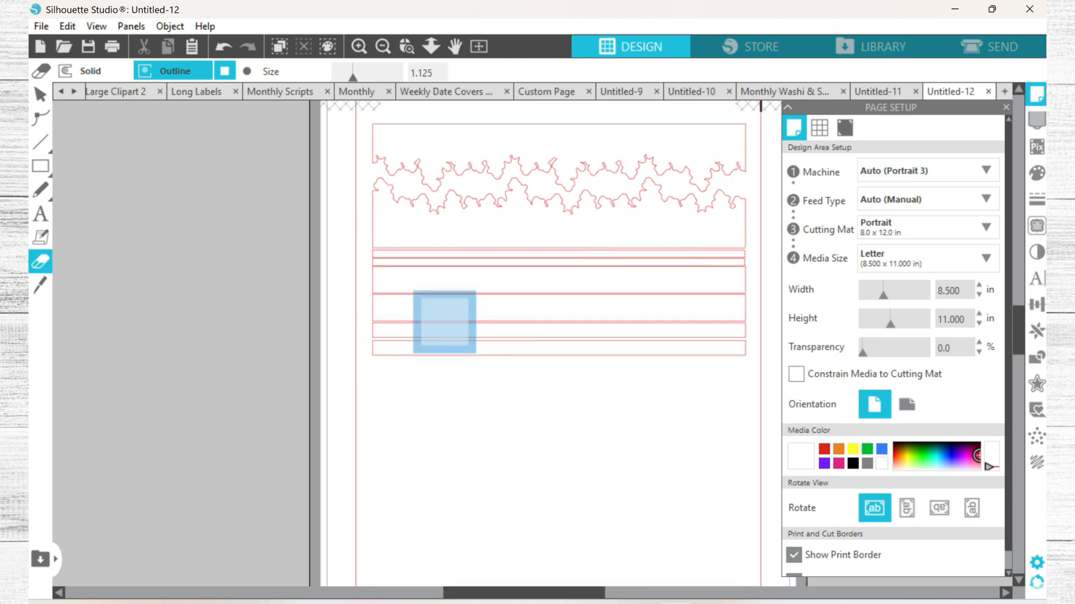
pyautogui.moveTo(405, 372)
pyautogui.mouseDown()
pyautogui.moveTo(386, 309)
pyautogui.moveTo(581, 357)
pyautogui.moveTo(529, 330)
pyautogui.mouseUp()
pyautogui.scroll(2, 451, 302)
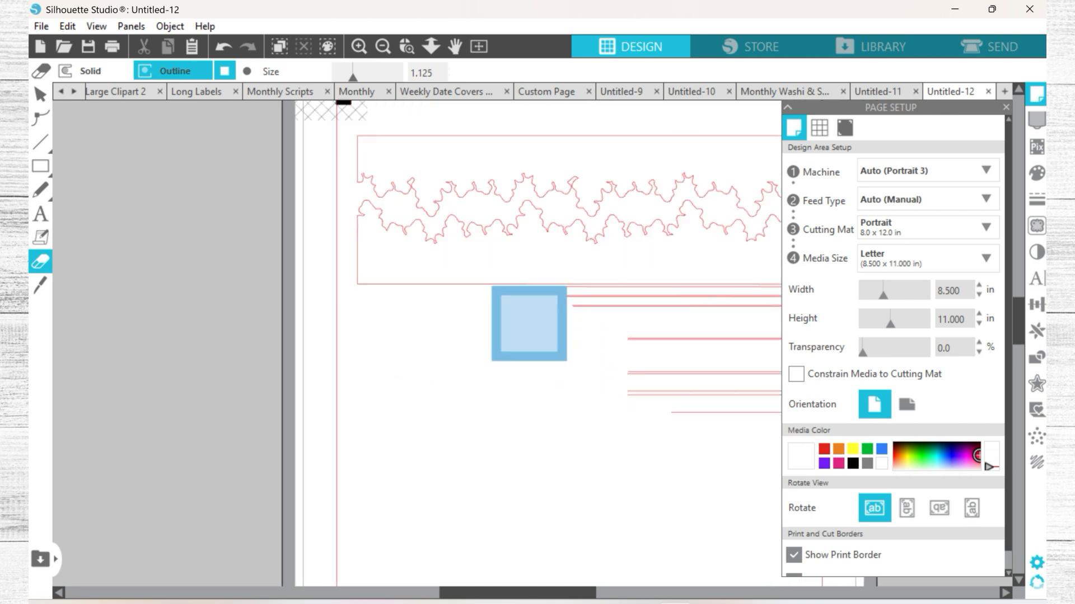
pyautogui.scroll(-1, 529, 359)
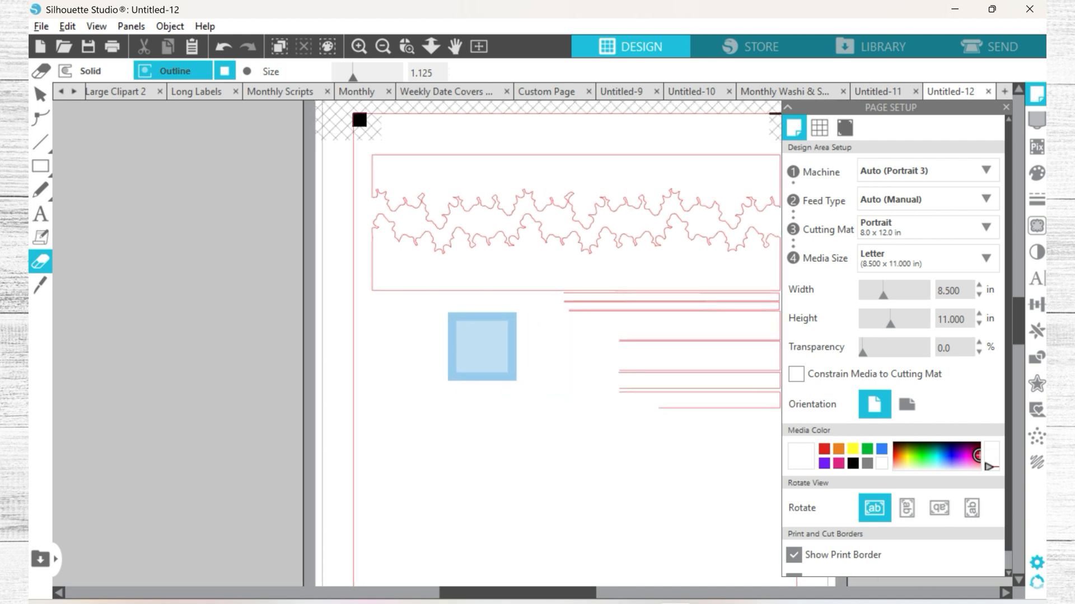
pyautogui.scroll(-2, 481, 347)
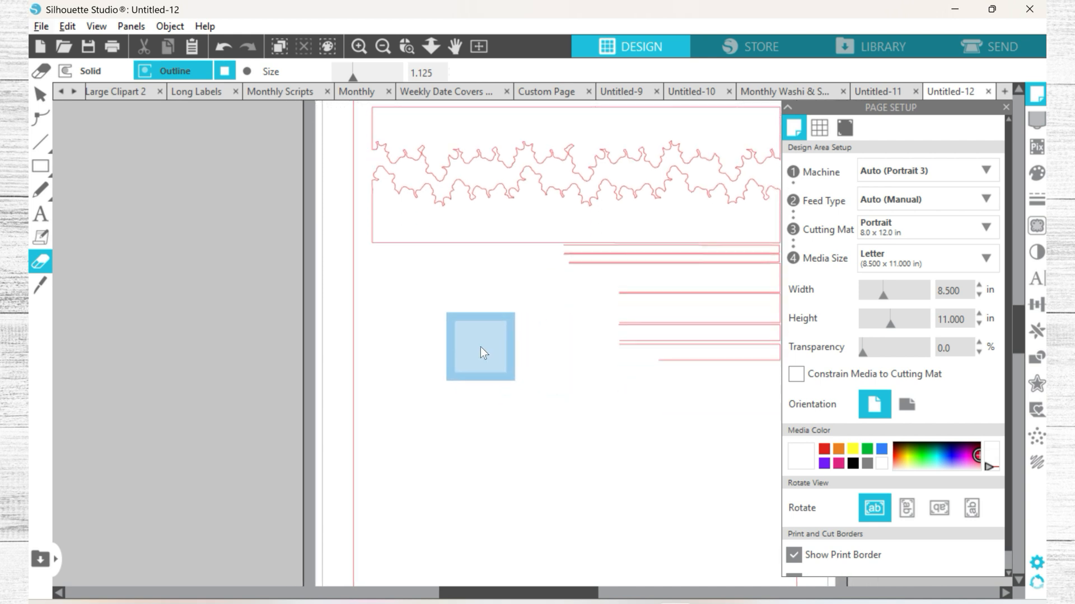
# Step: Select the separated lower floral border outline and copy it
pyautogui.click(42, 98)
pyautogui.click(528, 240)
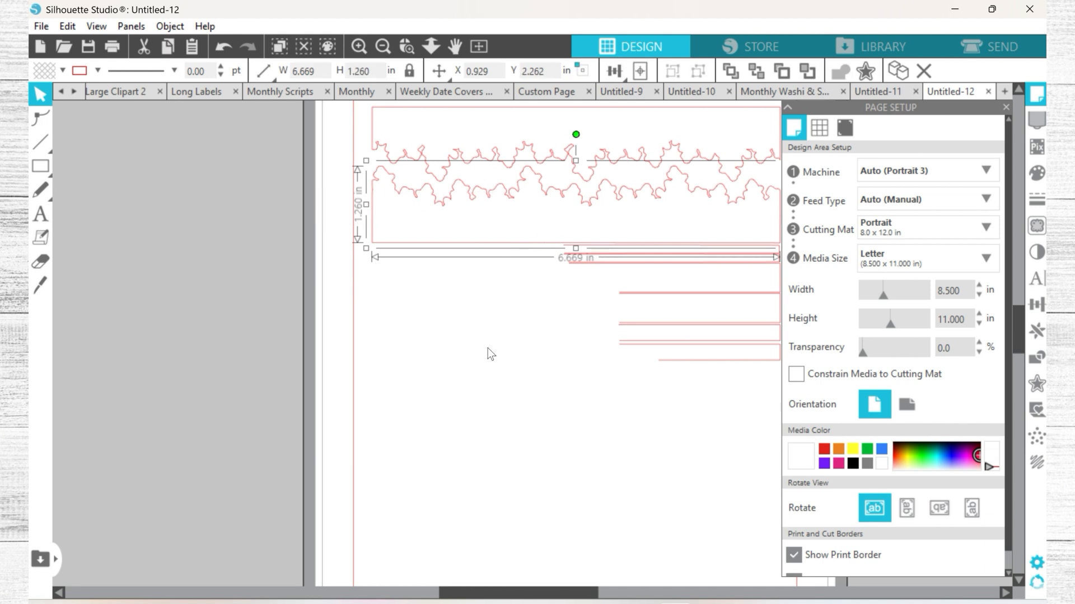
pyautogui.press('i')
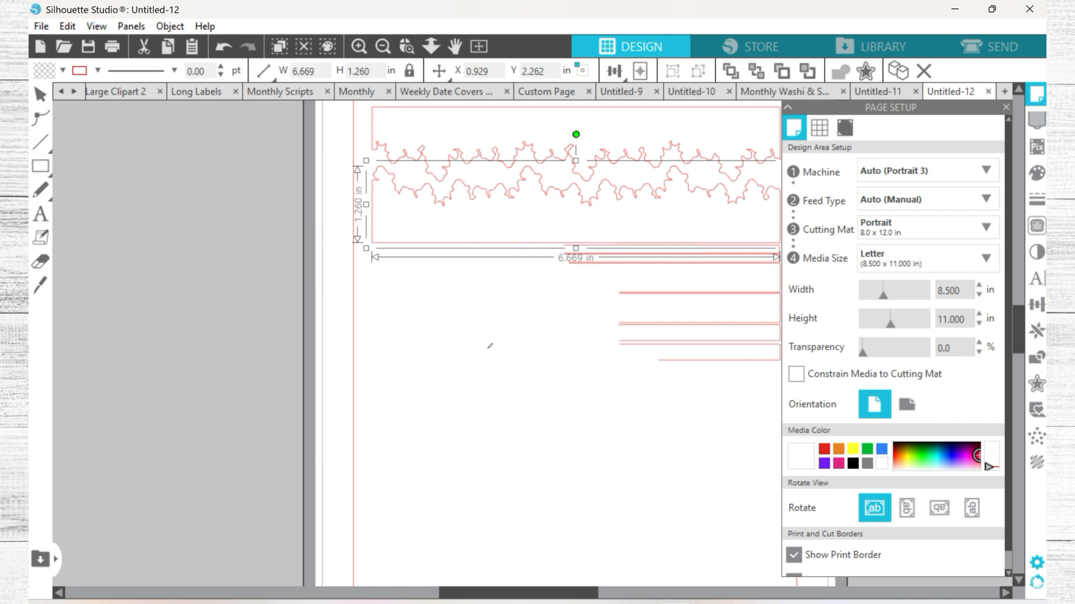
pyautogui.press('Escape')
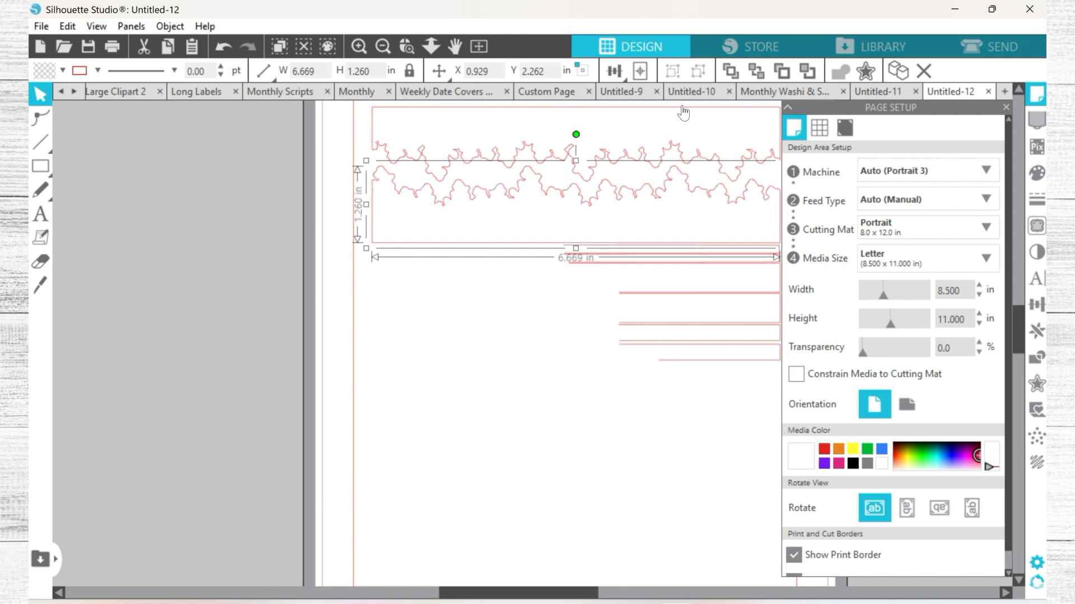
# Step: Paste the copied border outline into Untitled-11 and place it over the lower floral border, closing the page setup
pyautogui.click(858, 92)
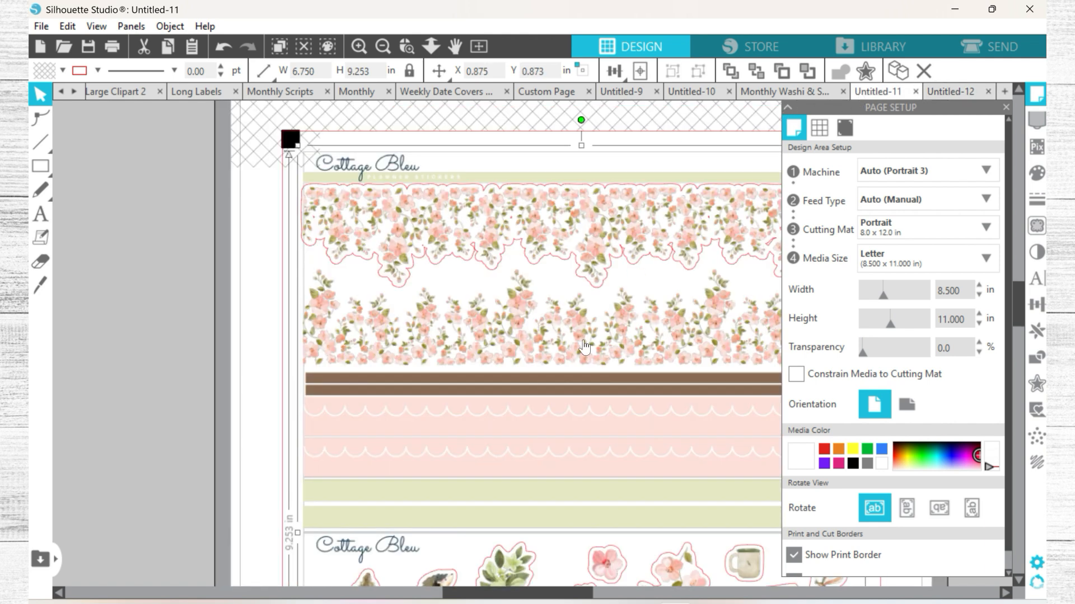
pyautogui.click(267, 305)
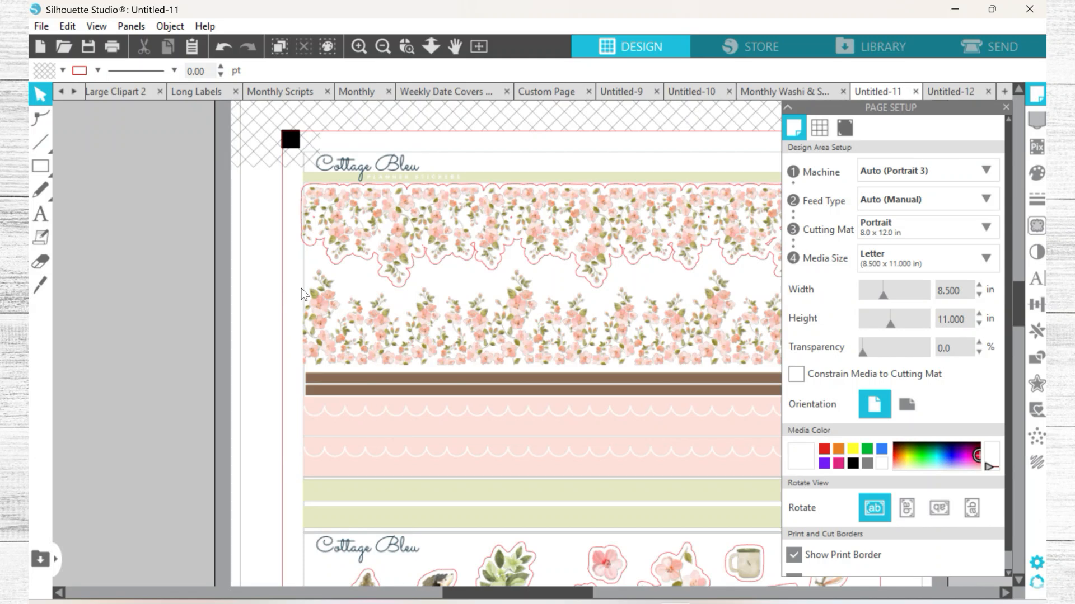
pyautogui.click(1006, 106)
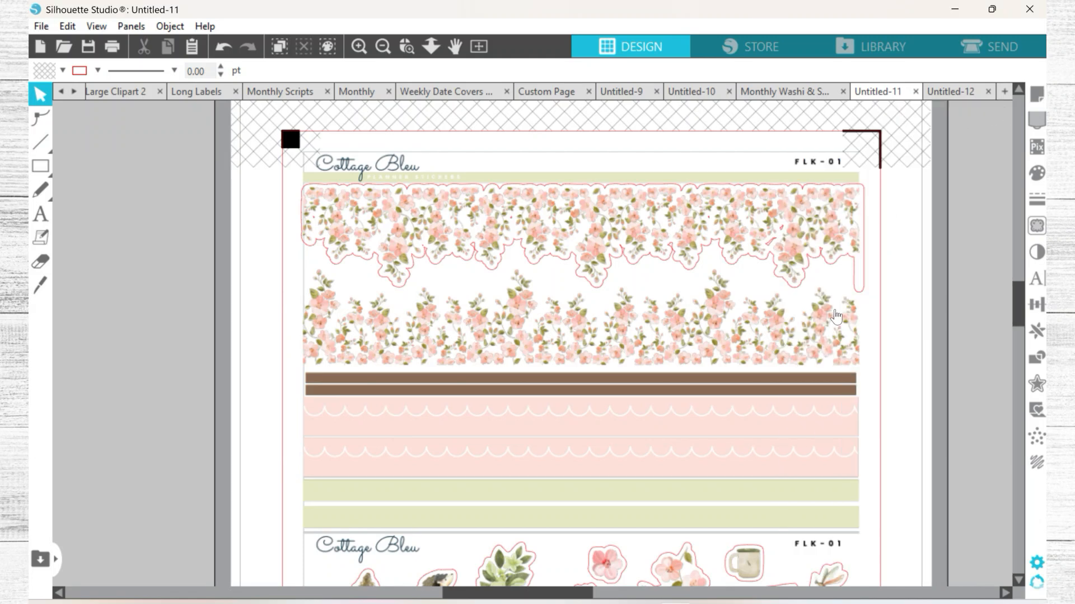
pyautogui.click(840, 385)
pyautogui.moveTo(892, 384); pyautogui.dragTo(814, 296)
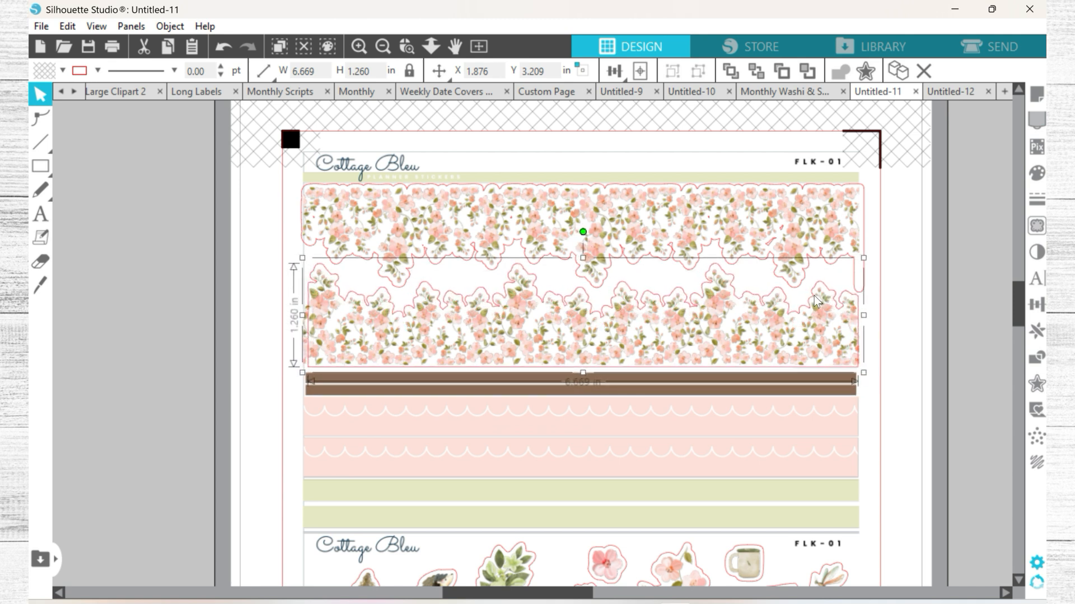
# Step: Nudge the outline to about X 0.919, Y 2.252 in to fit the lower flower border, and deselect it
pyautogui.moveTo(813, 295); pyautogui.dragTo(813, 296)
pyautogui.press('Down')
pyautogui.press('Left')
pyautogui.press('Left')
pyautogui.press('Down')
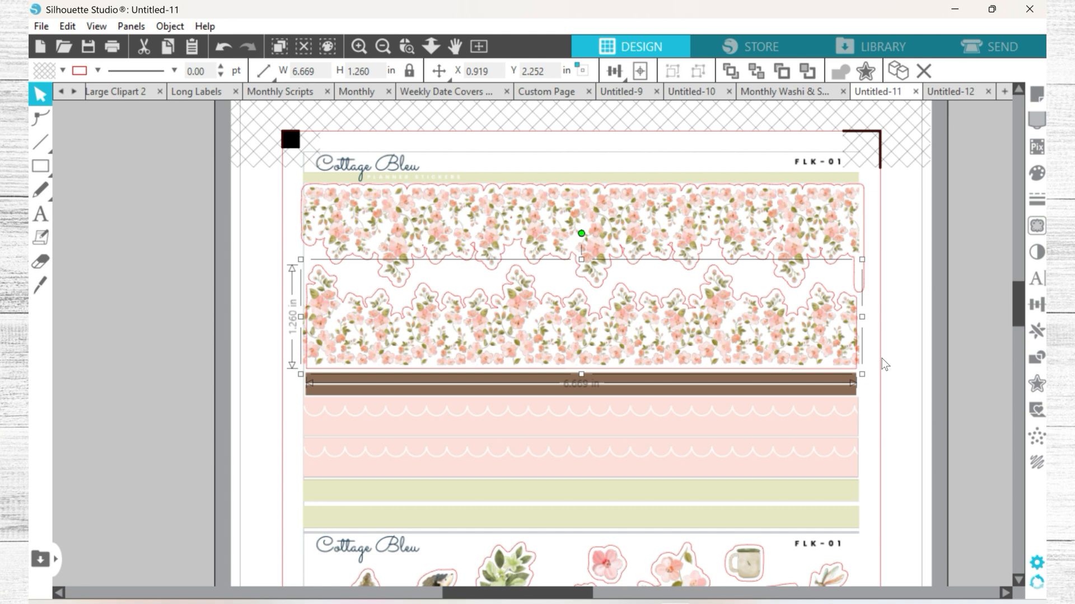
pyautogui.click(881, 358)
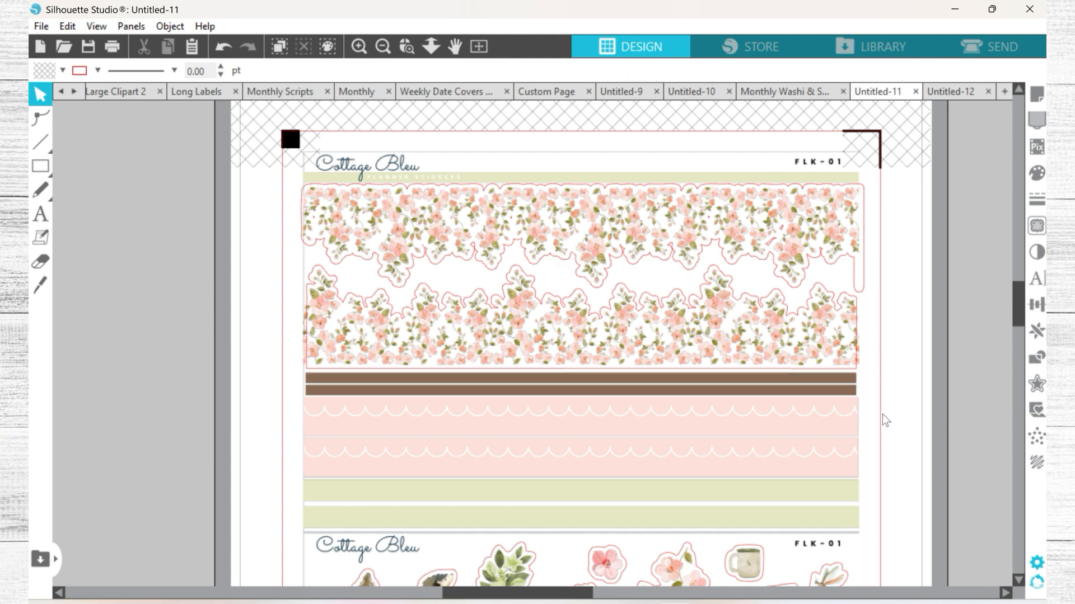
pyautogui.scroll(1, 882, 414)
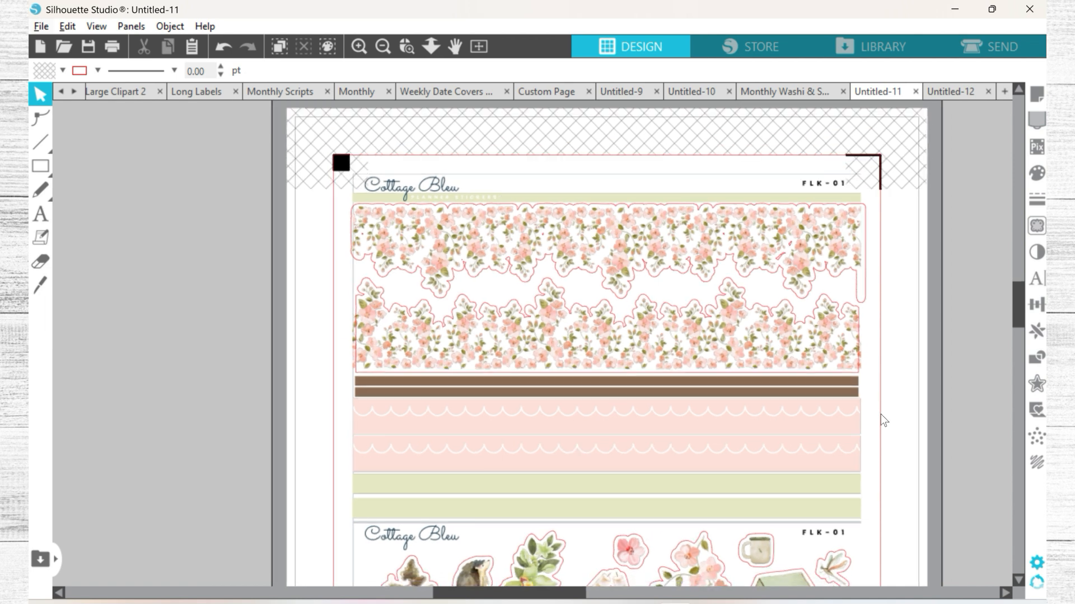